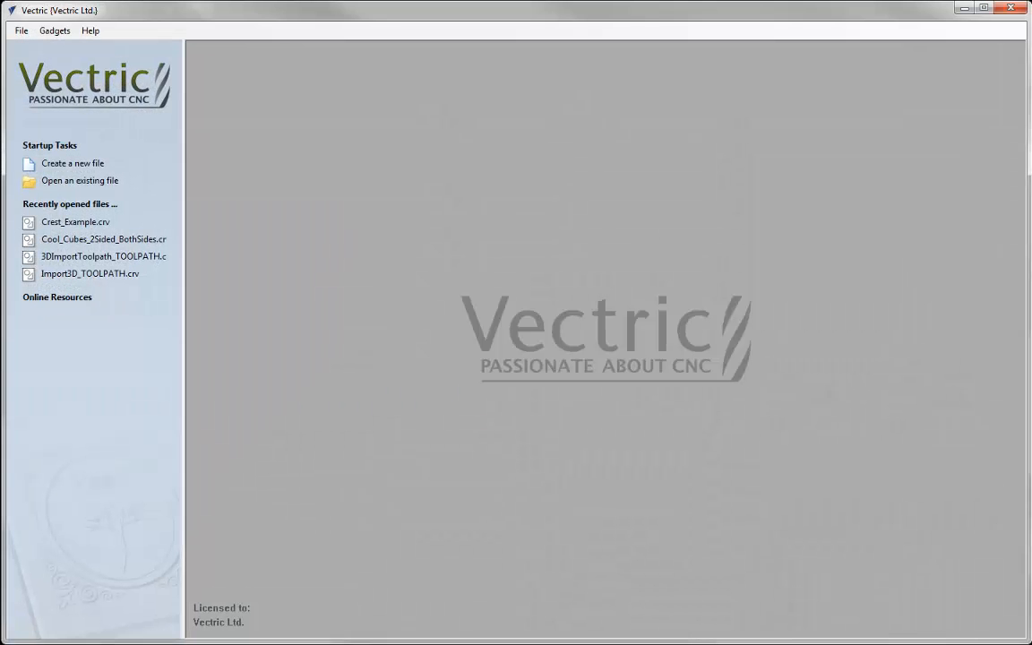
Create a new 12 by 12 inch job with a material thickness of 0.75 inches.
{"action": "left_click", "coordinate": [70, 164]}
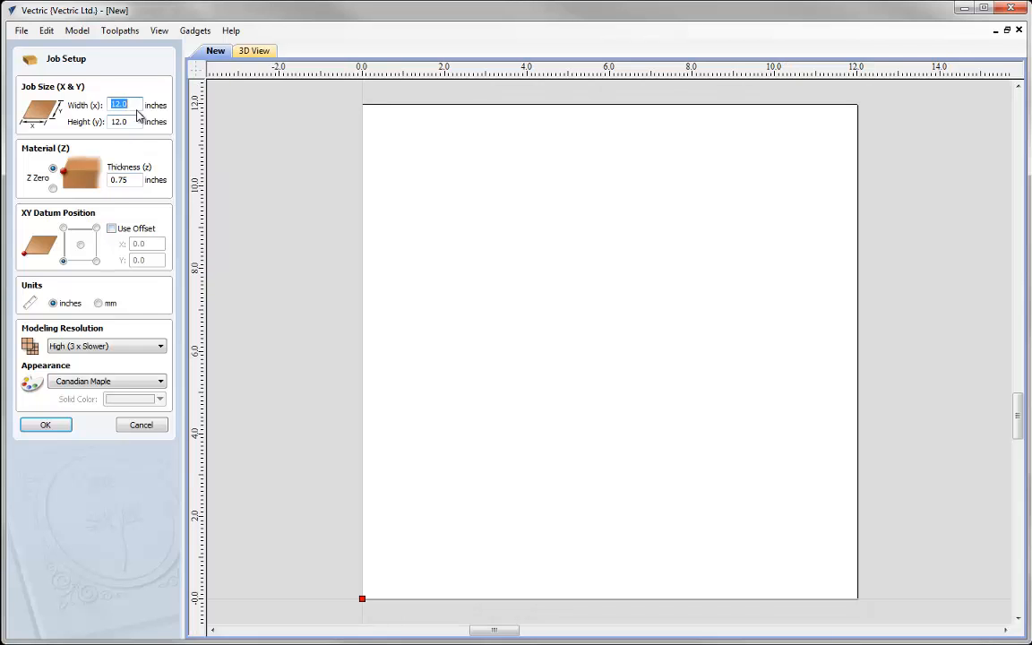
{"action": "left_click", "coordinate": [127, 179]}
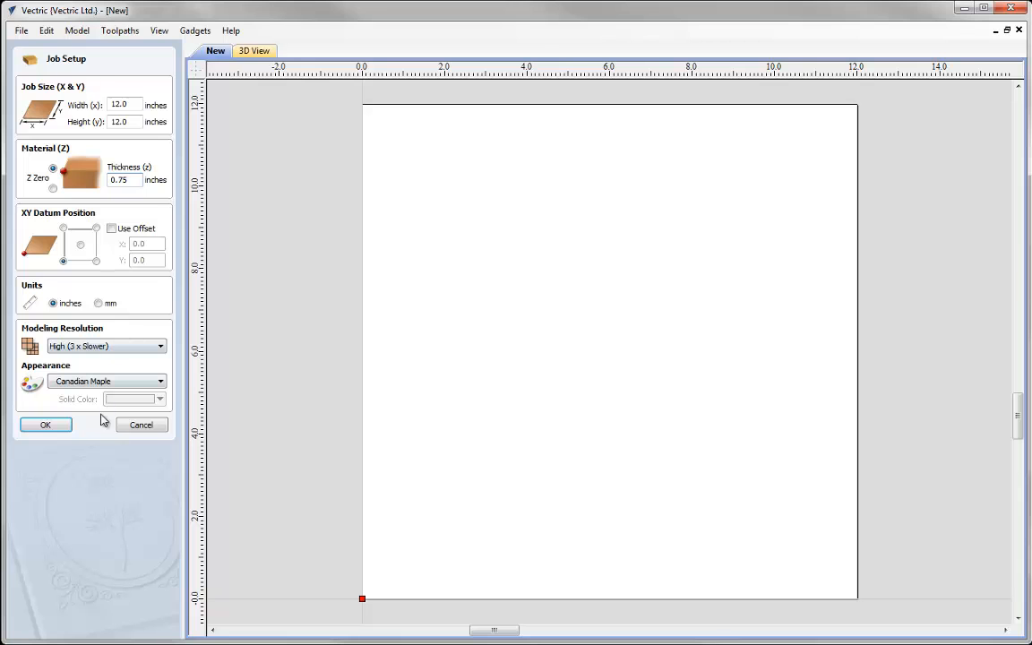
{"action": "left_click", "coordinate": [45, 425]}
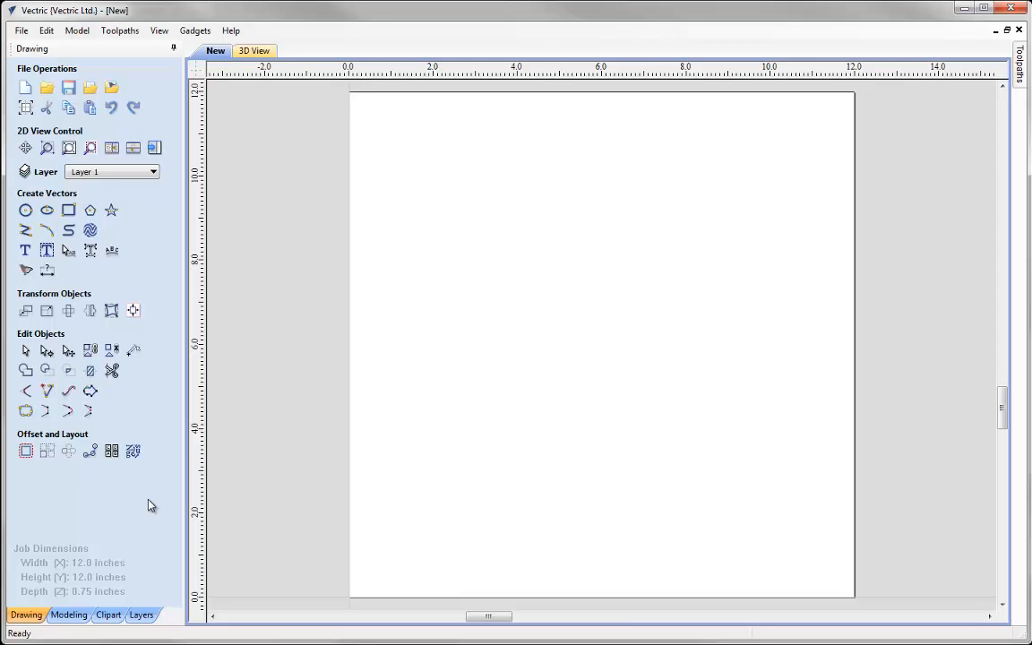
Tile the 2D and 3D views side by side and set the 3D view to isometric.
{"action": "left_click", "coordinate": [72, 616]}
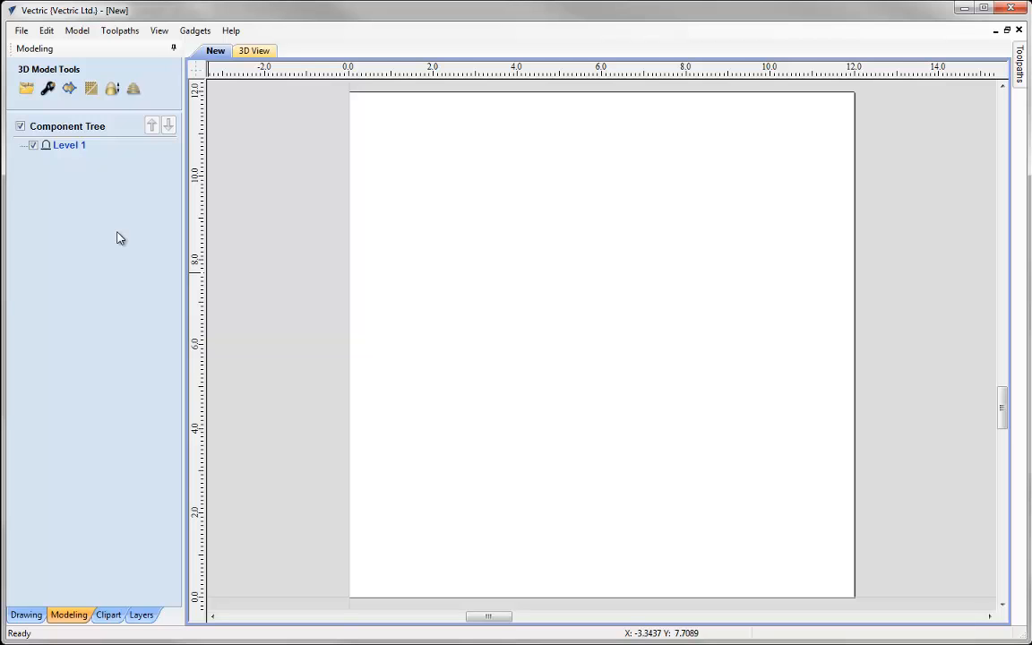
{"action": "left_click", "coordinate": [158, 32]}
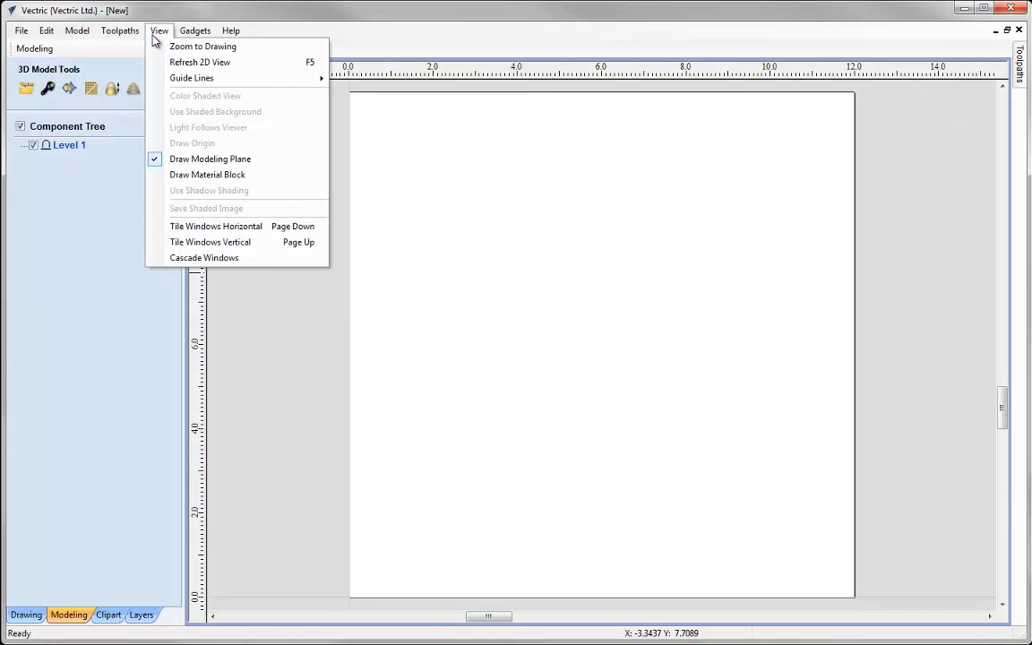
{"action": "left_click", "coordinate": [208, 244]}
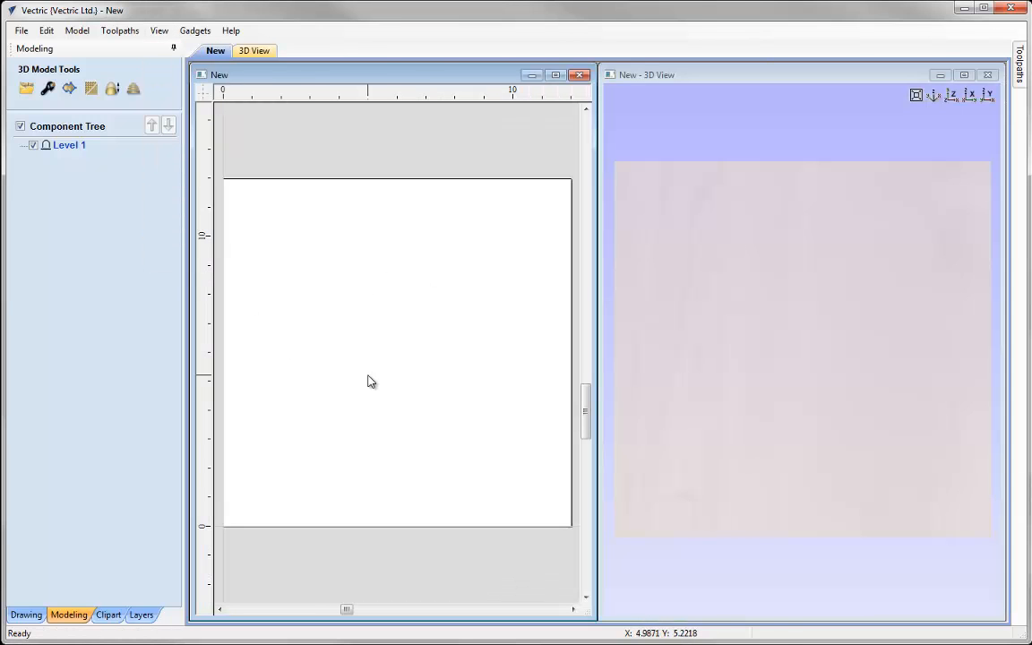
{"action": "left_click_drag", "start_coordinate": [827, 493], "coordinate": [726, 387]}
{"action": "left_click", "coordinate": [934, 97]}
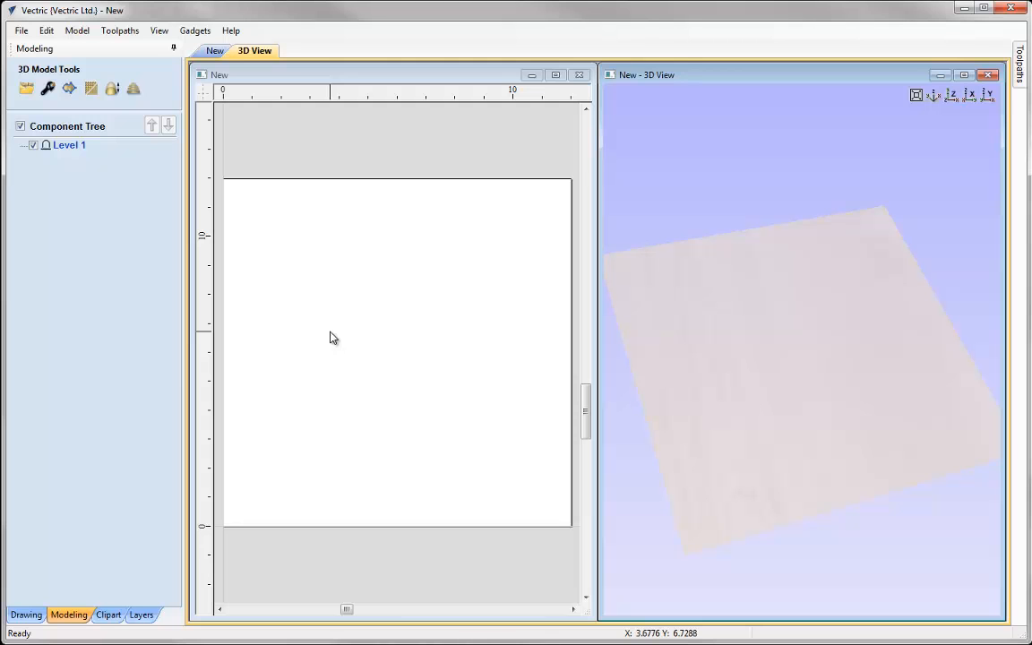
{"action": "left_click", "coordinate": [377, 346]}
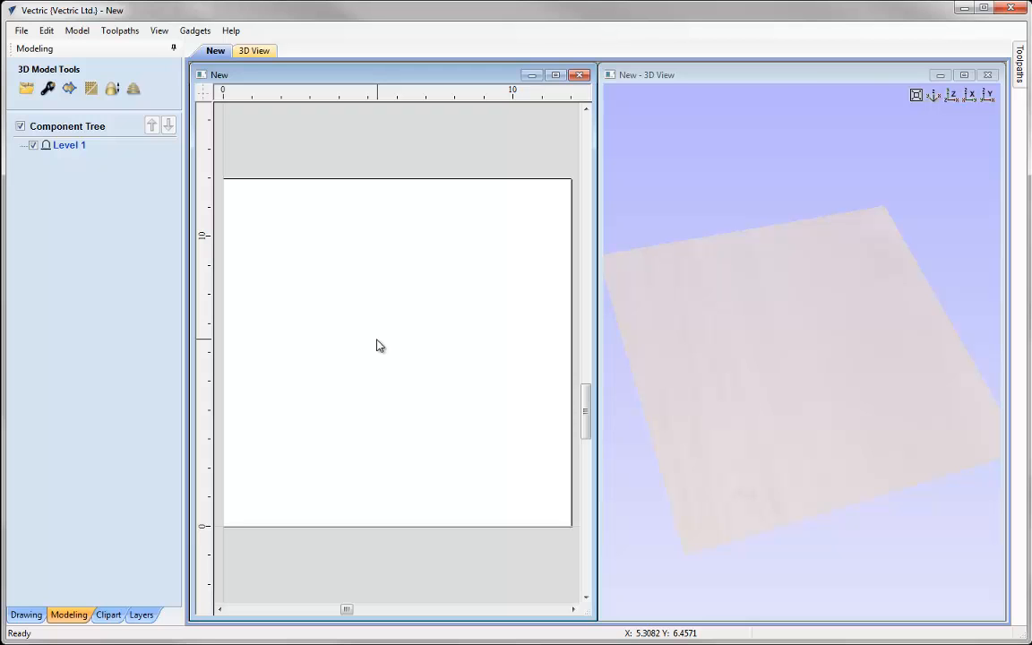
Place the Apple-50353-A clipart from the Plants & Fruit library near the centre of the job and deselect it.
{"action": "left_click", "coordinate": [109, 615]}
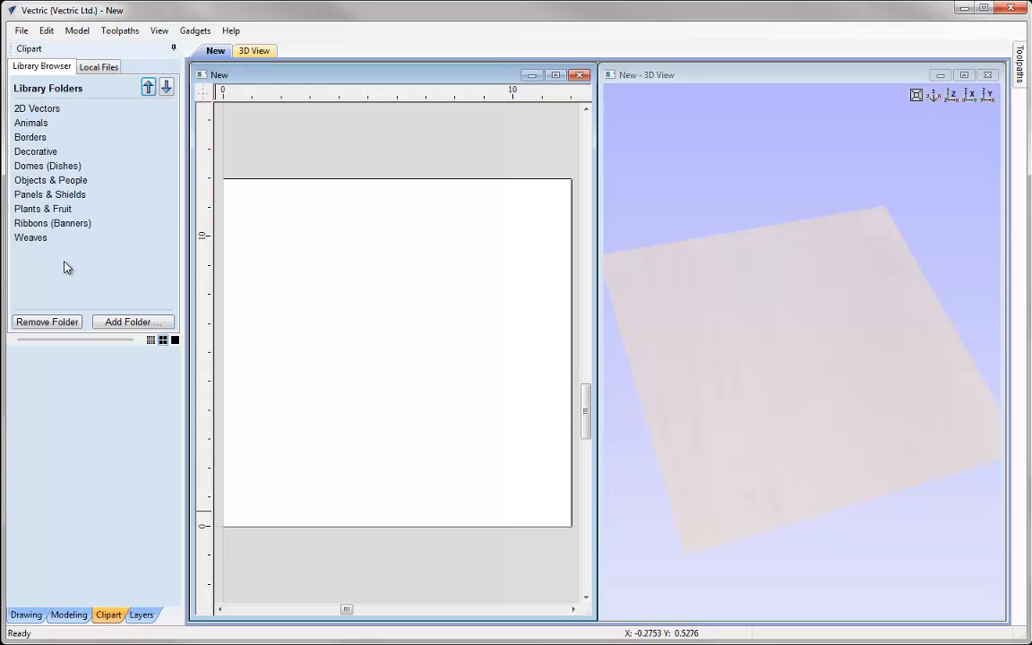
{"action": "left_click", "coordinate": [40, 212]}
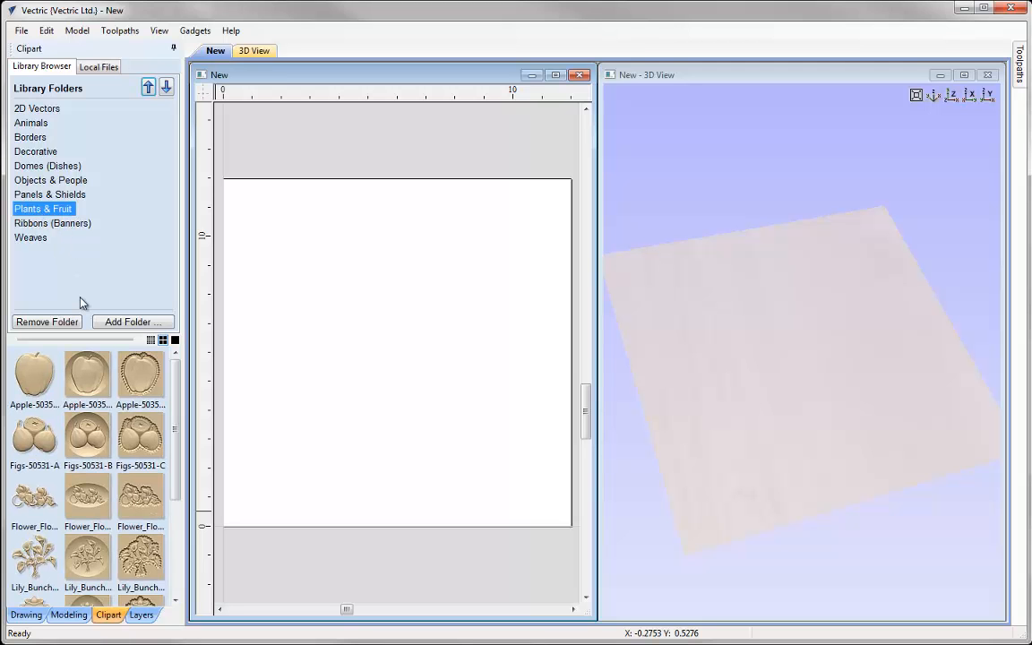
{"action": "left_click_drag", "start_coordinate": [34, 363], "coordinate": [396, 362]}
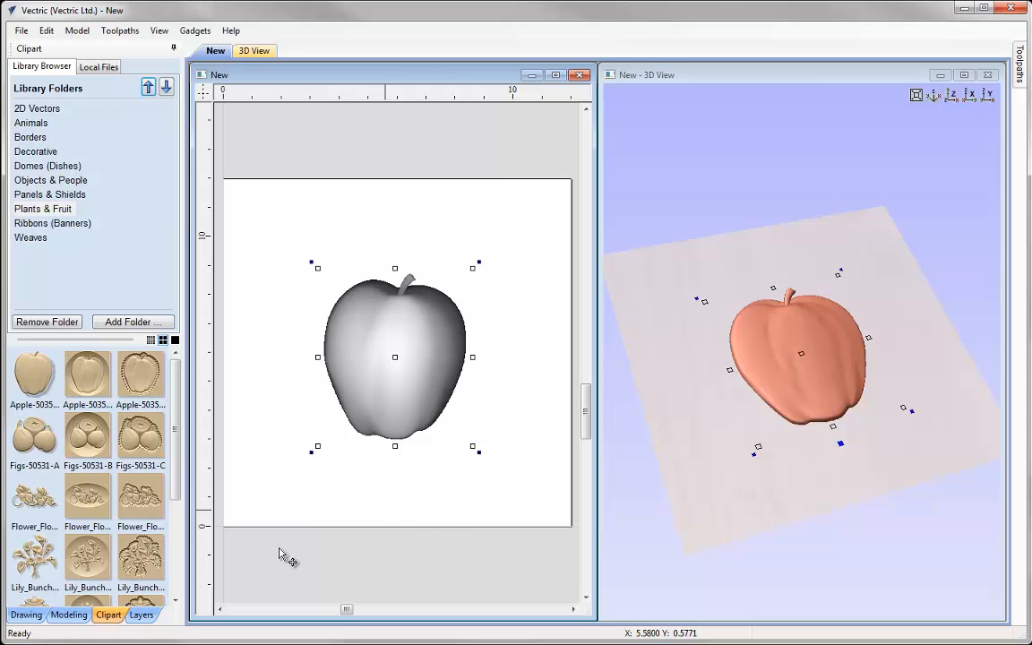
{"action": "left_click", "coordinate": [69, 615]}
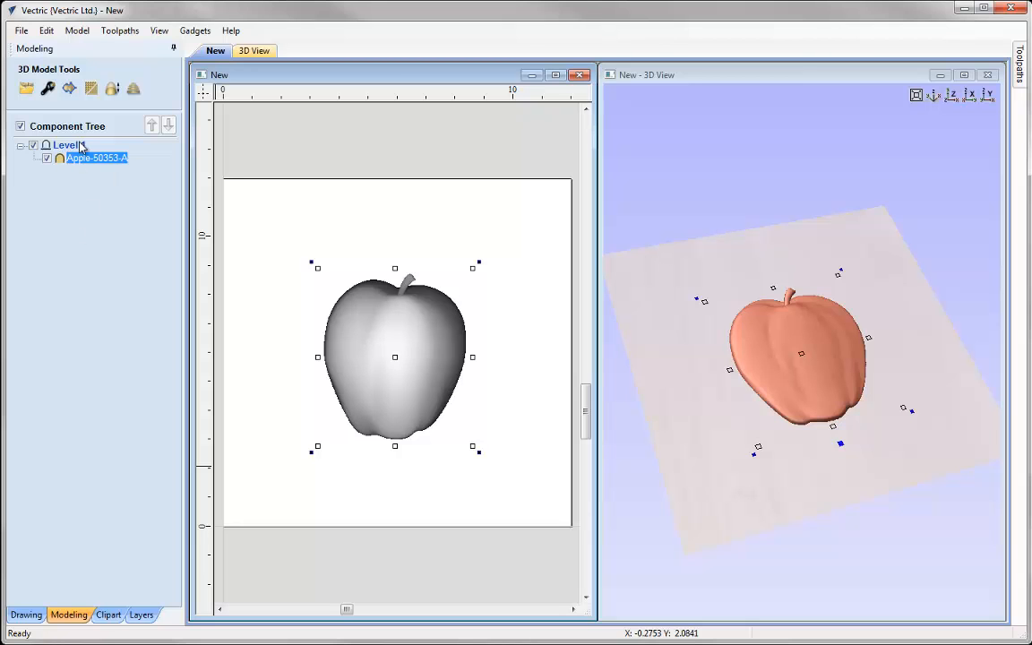
{"action": "left_click", "coordinate": [96, 248]}
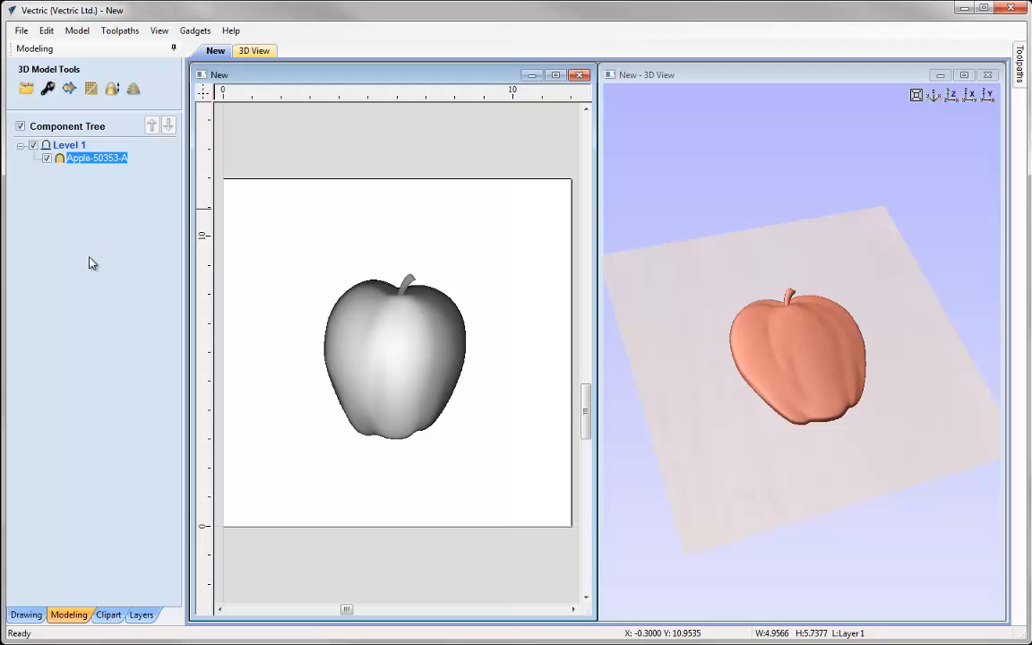
Hide and reshow the apple component, and do the same with the whole of Level 1.
{"action": "left_click", "coordinate": [46, 158]}
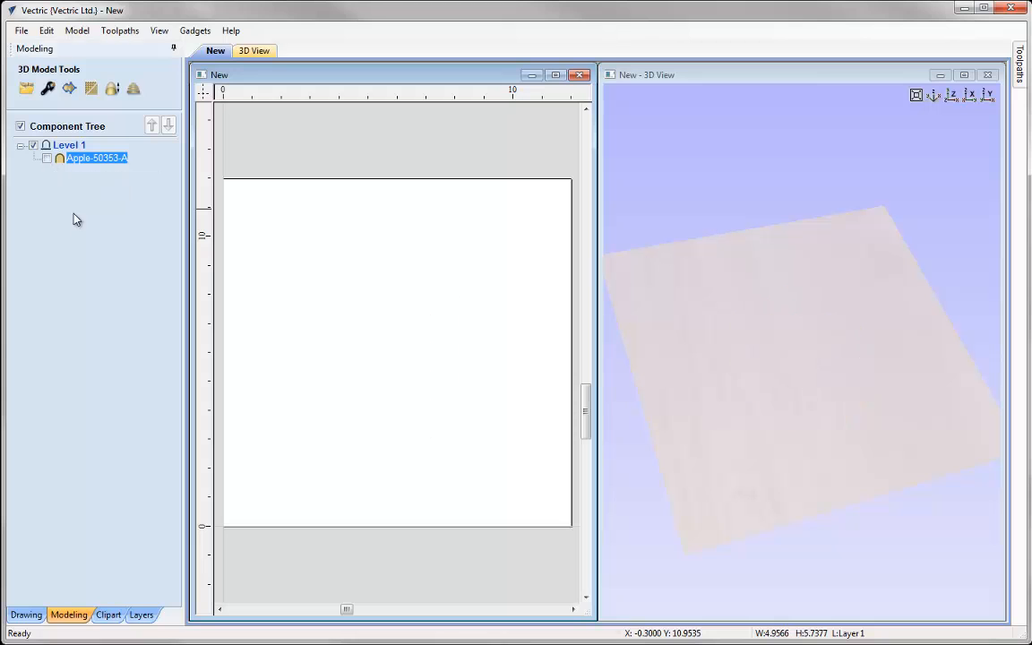
{"action": "left_click", "coordinate": [46, 158]}
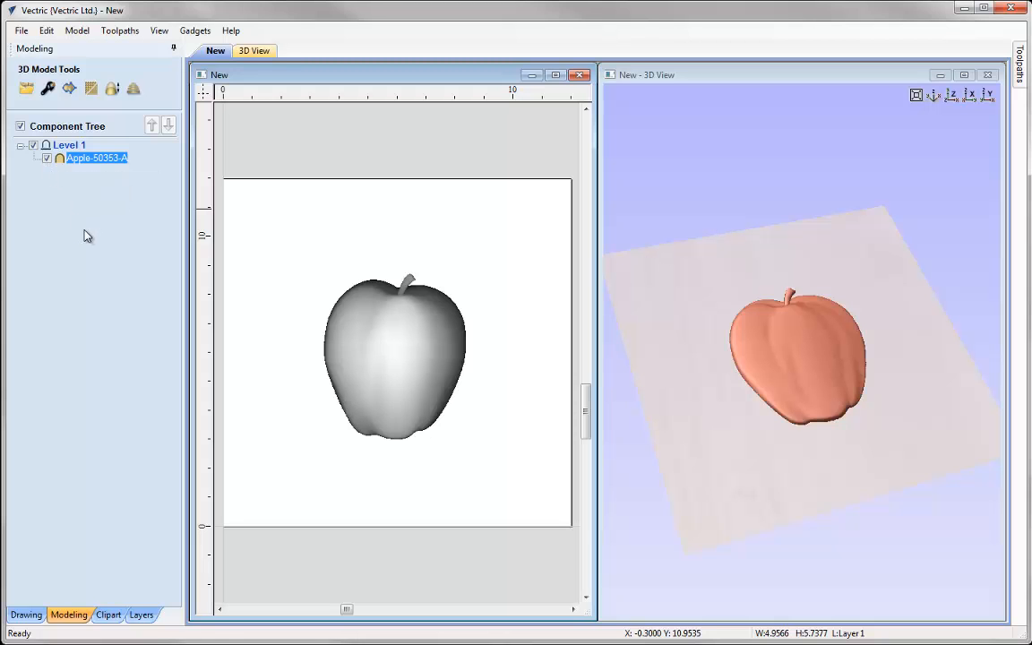
{"action": "left_click", "coordinate": [33, 146]}
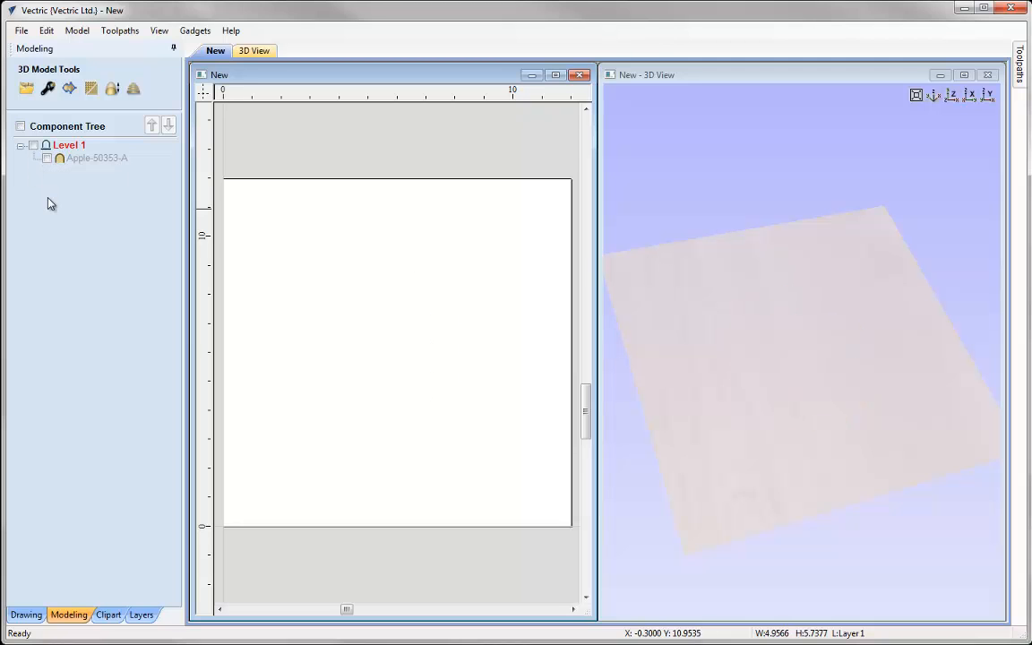
{"action": "left_click", "coordinate": [33, 146]}
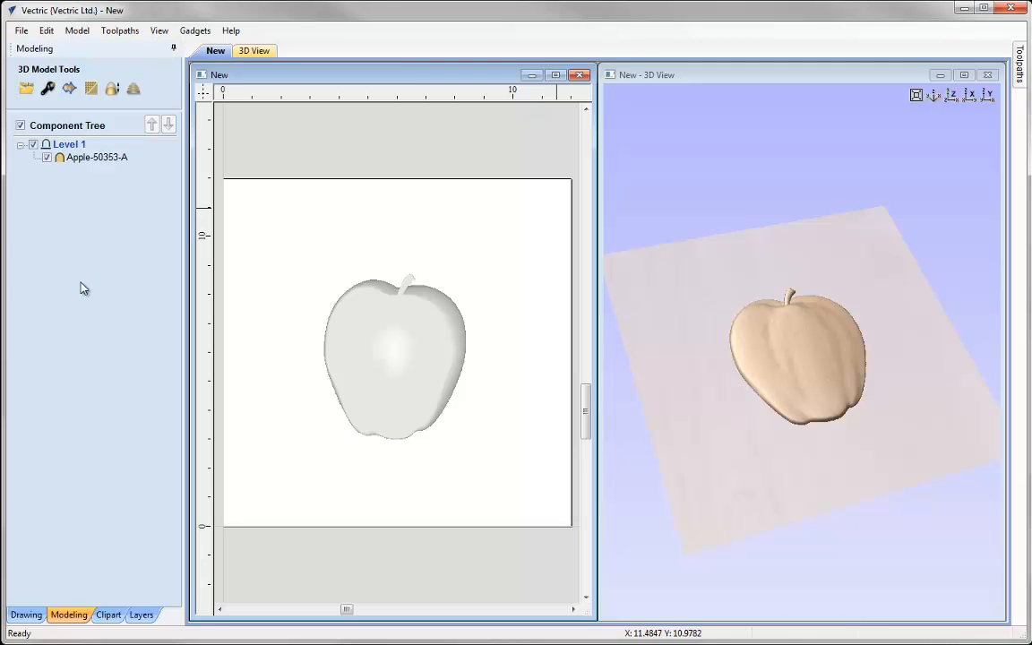
Add a second Apple-50353-A clipart overlapping the lower right of the first apple and show the component tree.
{"action": "left_click", "coordinate": [108, 614]}
{"action": "left_click_drag", "start_coordinate": [36, 376], "coordinate": [437, 430]}
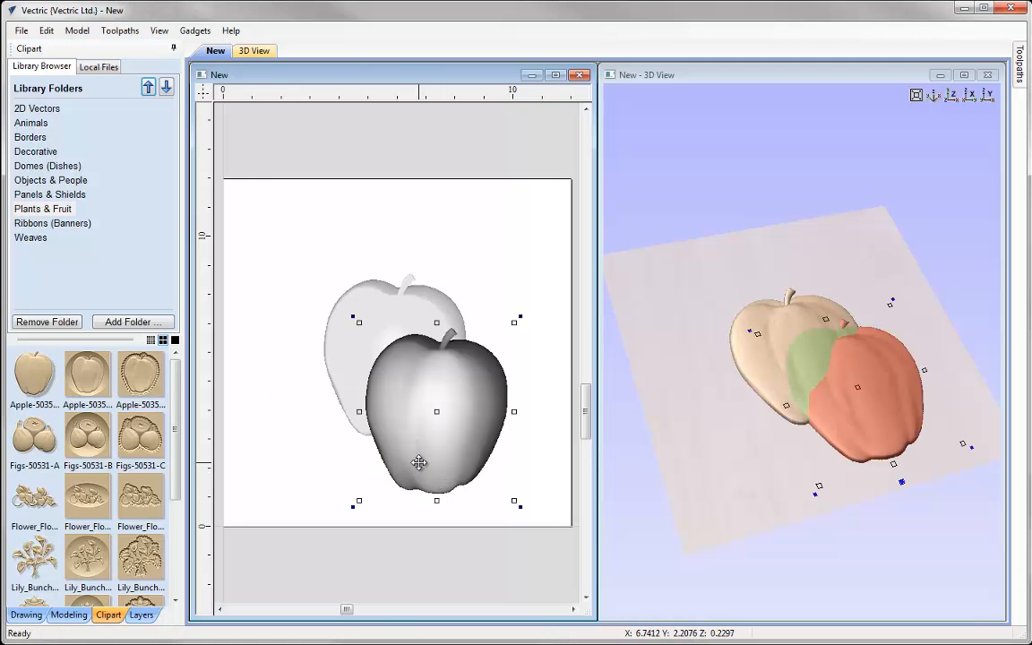
{"action": "left_click", "coordinate": [68, 615]}
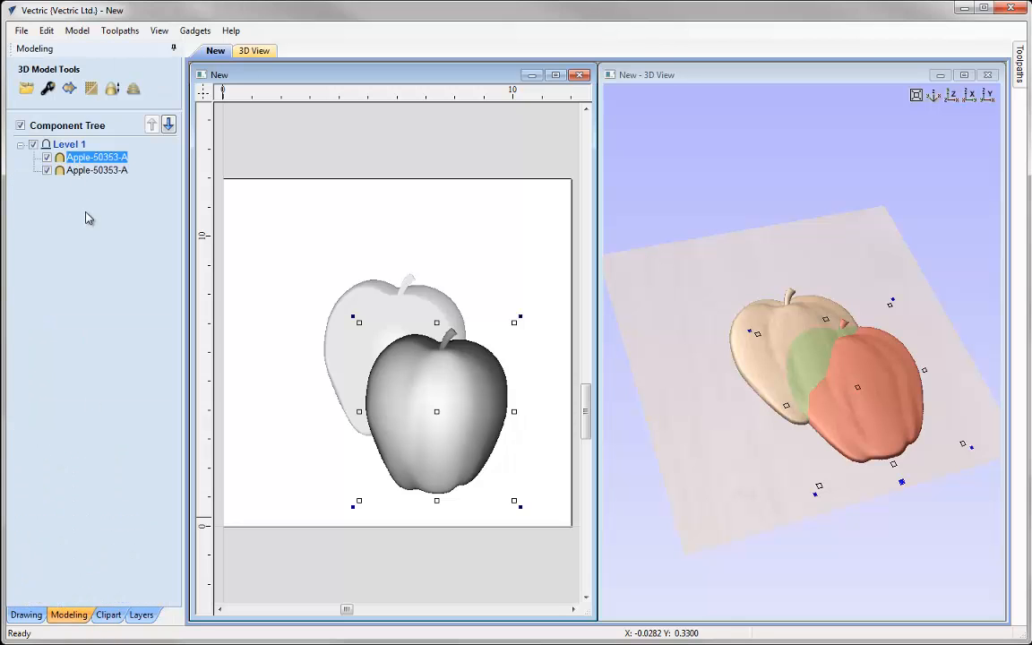
Hide and reshow each apple component individually, and do the same with the whole of Level 1.
{"action": "left_click", "coordinate": [46, 171]}
{"action": "left_click", "coordinate": [47, 170]}
{"action": "left_click", "coordinate": [47, 158]}
{"action": "left_click", "coordinate": [46, 157]}
{"action": "left_click", "coordinate": [82, 197]}
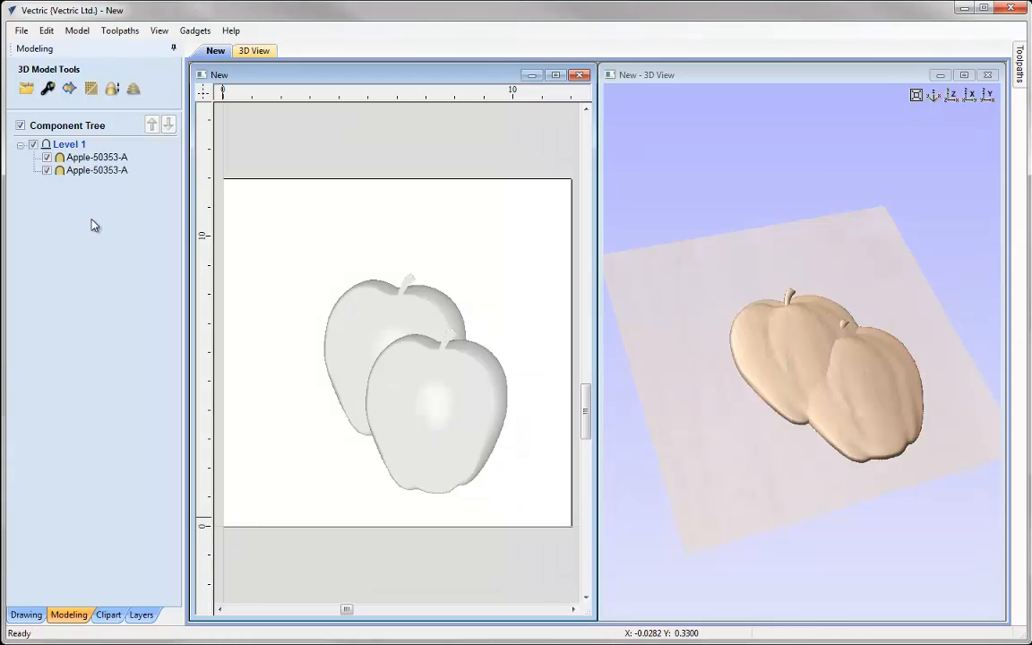
{"action": "left_click", "coordinate": [34, 146]}
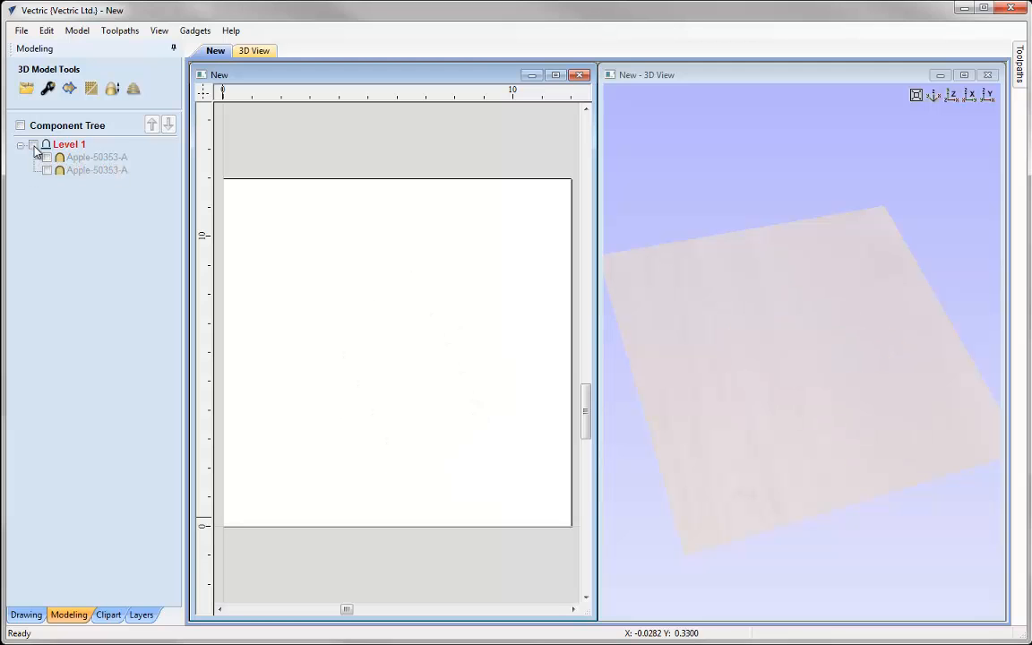
{"action": "left_click", "coordinate": [33, 145]}
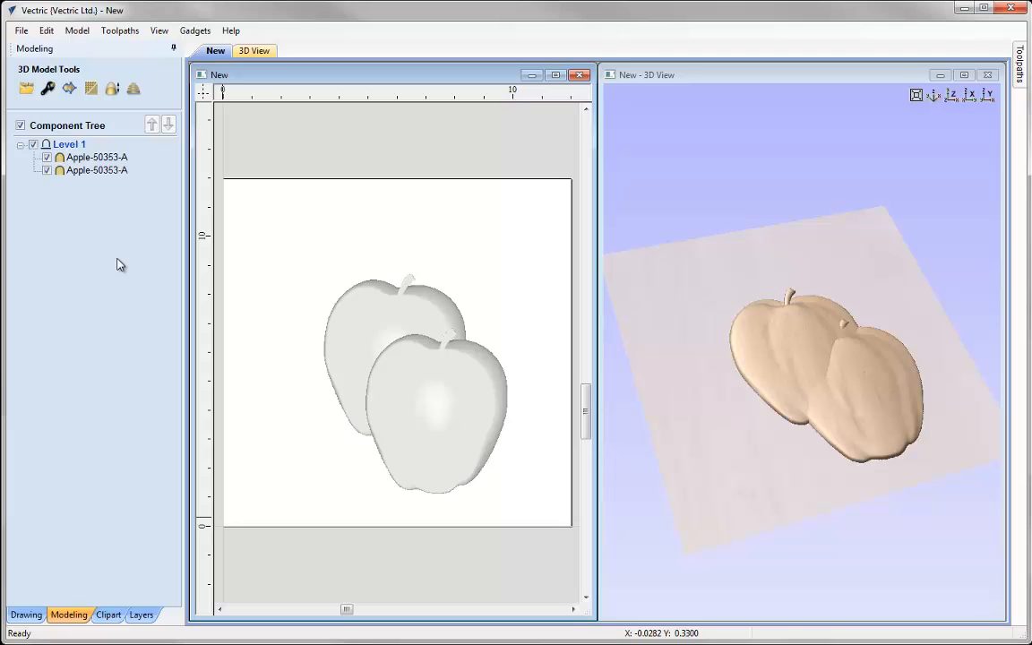
Collapse and expand Level 1 in the component tree, and toggle the visibility of its second apple and of the level off and on.
{"action": "left_click", "coordinate": [21, 146]}
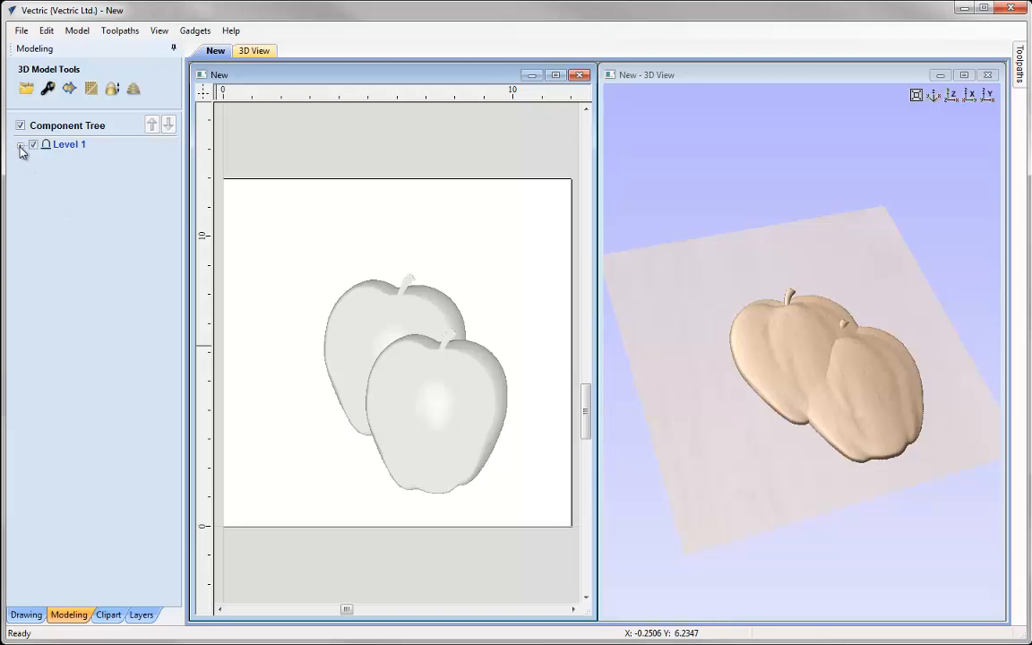
{"action": "left_click", "coordinate": [21, 146]}
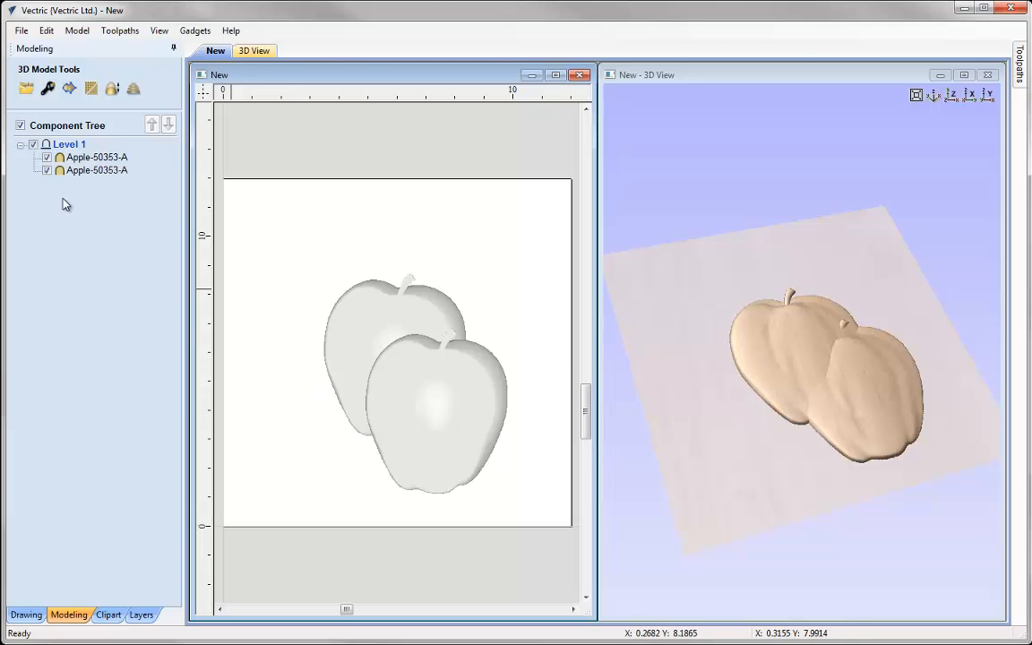
{"action": "left_click", "coordinate": [47, 170]}
{"action": "left_click", "coordinate": [46, 171]}
{"action": "left_click", "coordinate": [34, 146]}
{"action": "left_click", "coordinate": [34, 145]}
{"action": "left_click", "coordinate": [20, 145]}
{"action": "left_click", "coordinate": [21, 145]}
Switch the visibility of the entire component tree off and back on twice.
{"action": "mouse_move", "coordinate": [46, 146]}
{"action": "left_click", "coordinate": [21, 126]}
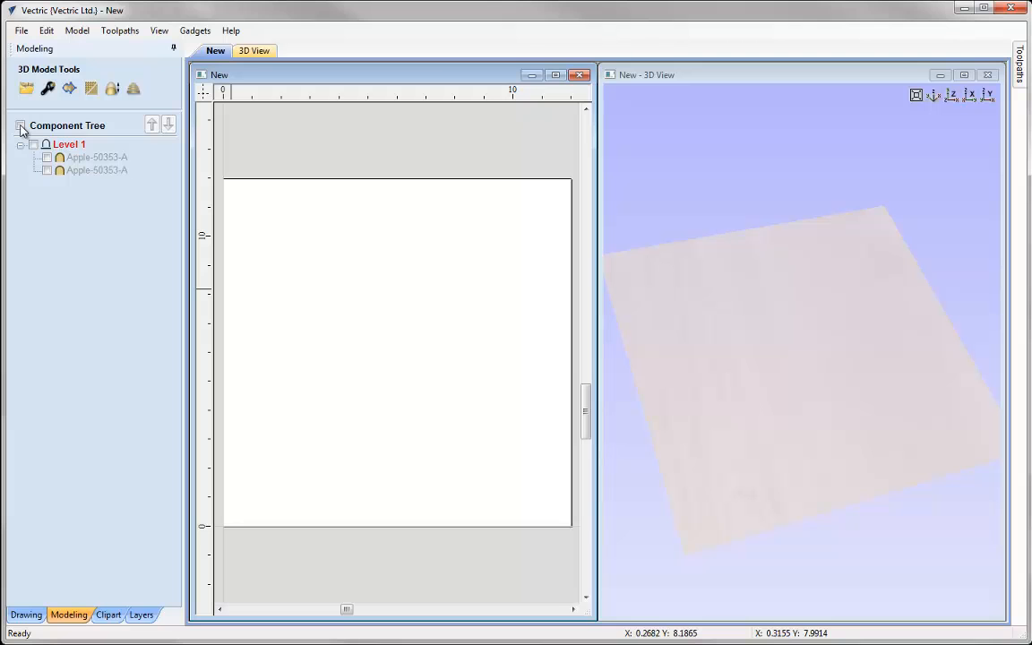
{"action": "left_click", "coordinate": [20, 126]}
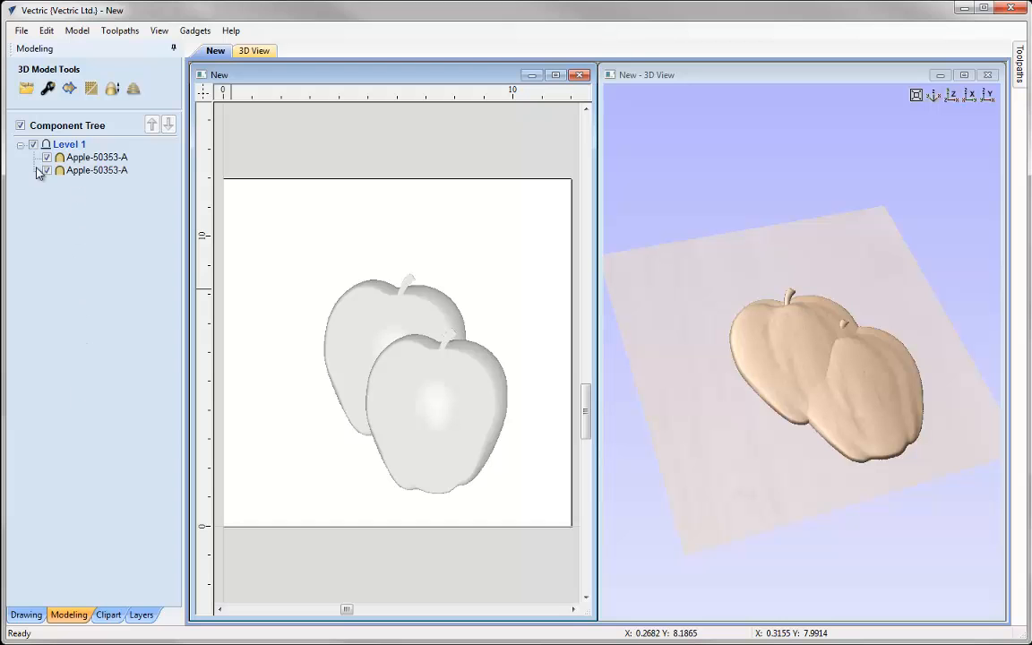
{"action": "left_click", "coordinate": [21, 126]}
{"action": "left_click", "coordinate": [20, 126]}
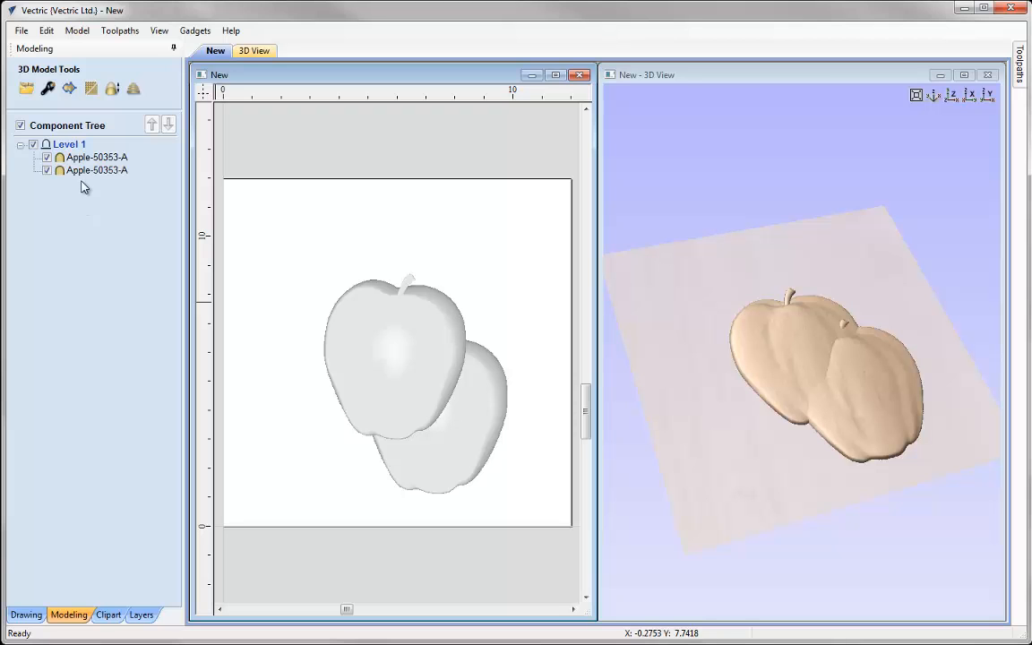
Delete the second apple component listed under Level 1 and undo the deletion.
{"action": "left_click", "coordinate": [85, 172]}
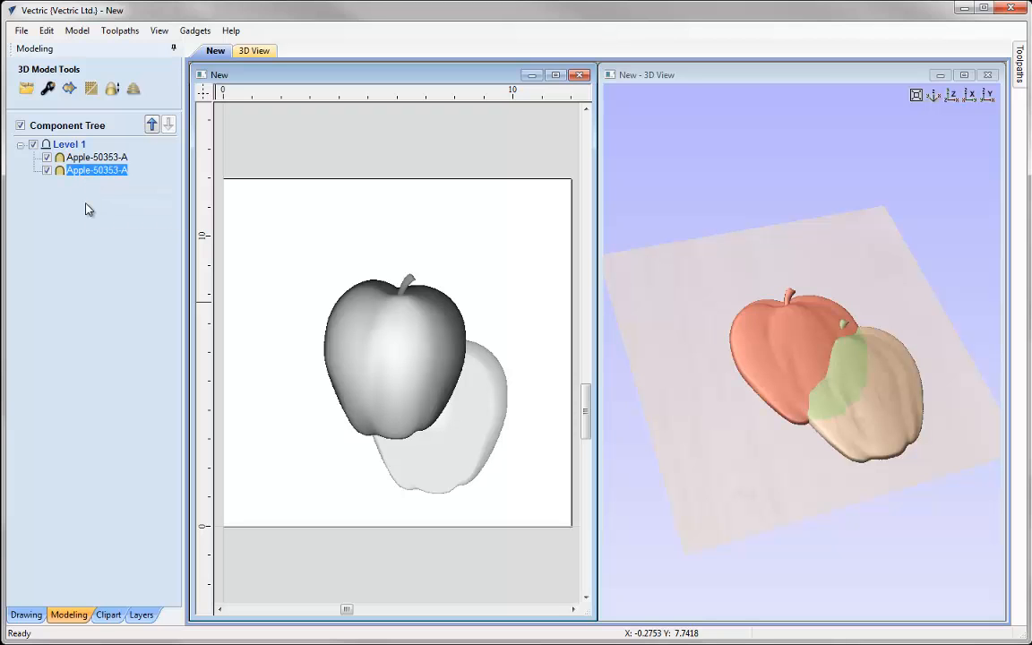
{"action": "key", "text": "Delete"}
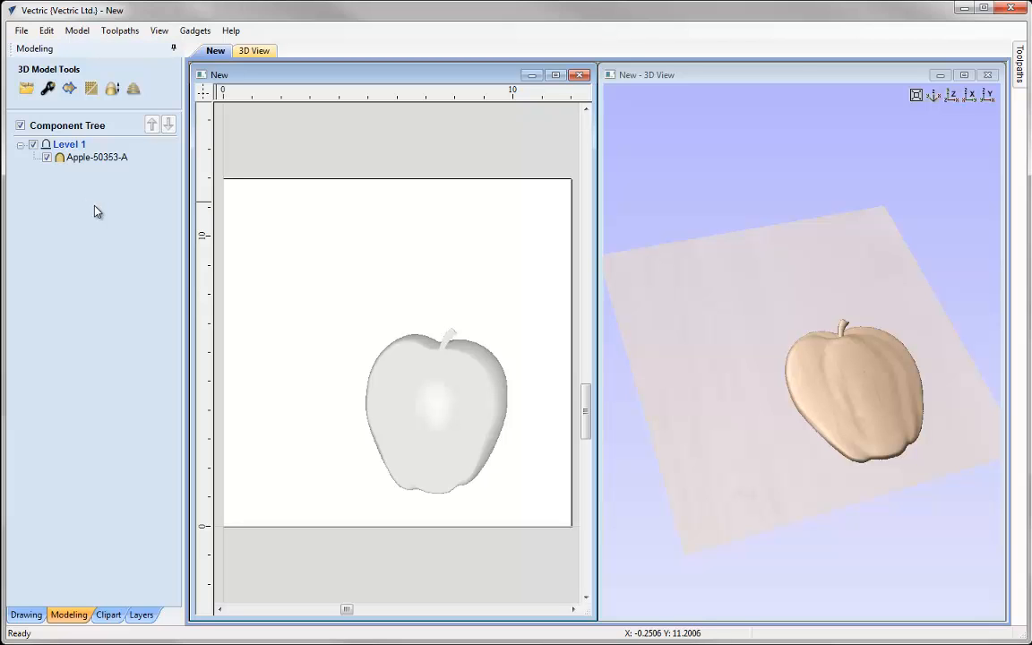
{"action": "left_click", "coordinate": [46, 31]}
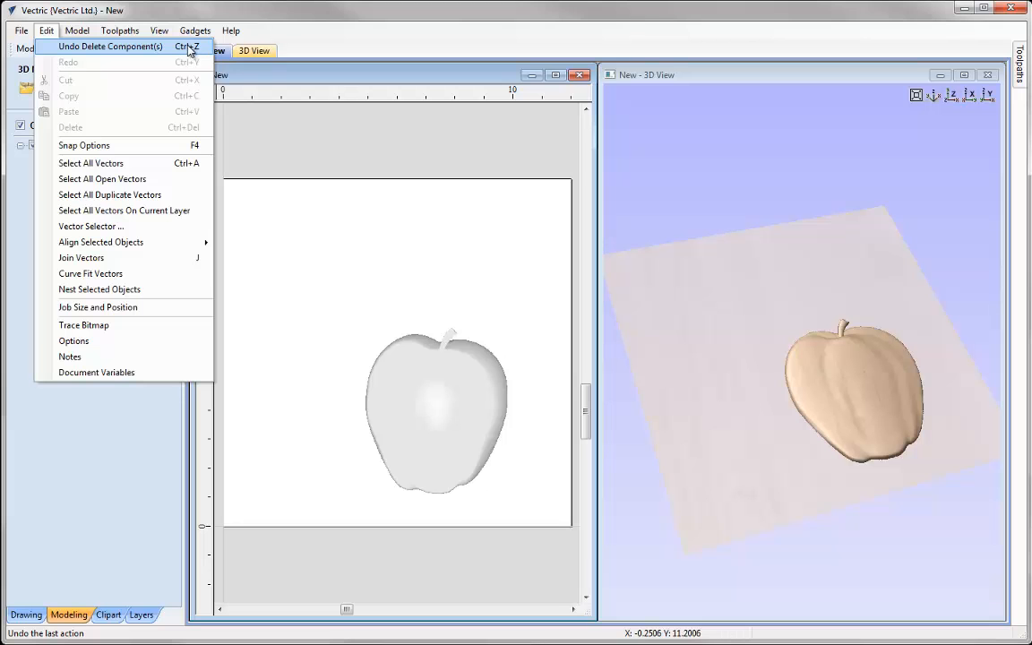
{"action": "left_click", "coordinate": [137, 47]}
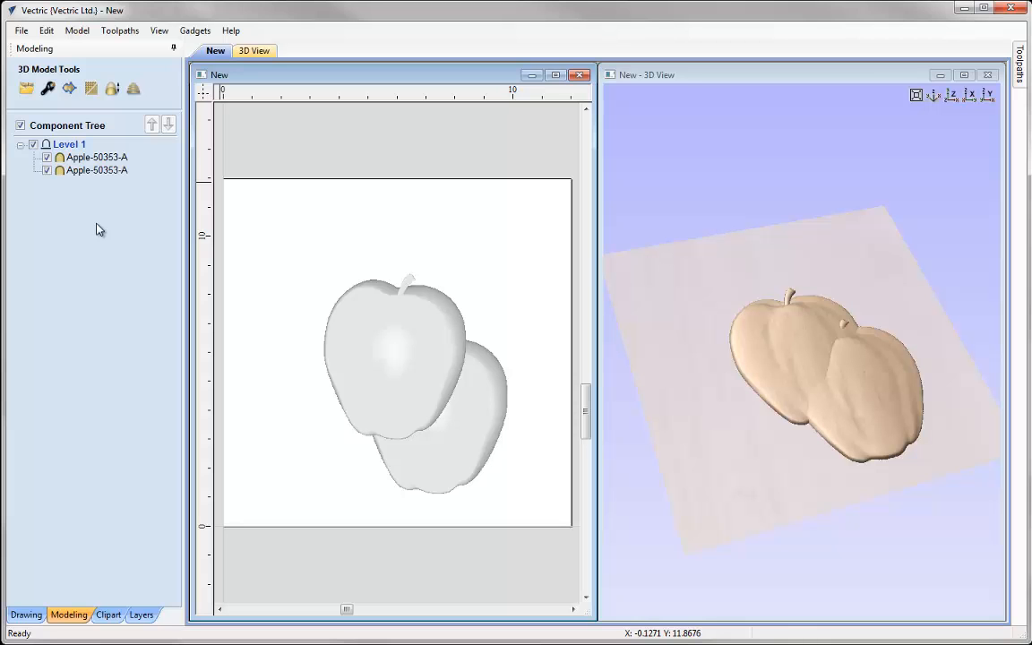
Rename the second apple component listed under Level 1 as Apple 1.
{"action": "left_click", "coordinate": [96, 160]}
{"action": "left_click", "coordinate": [96, 170]}
{"action": "left_click", "coordinate": [103, 221]}
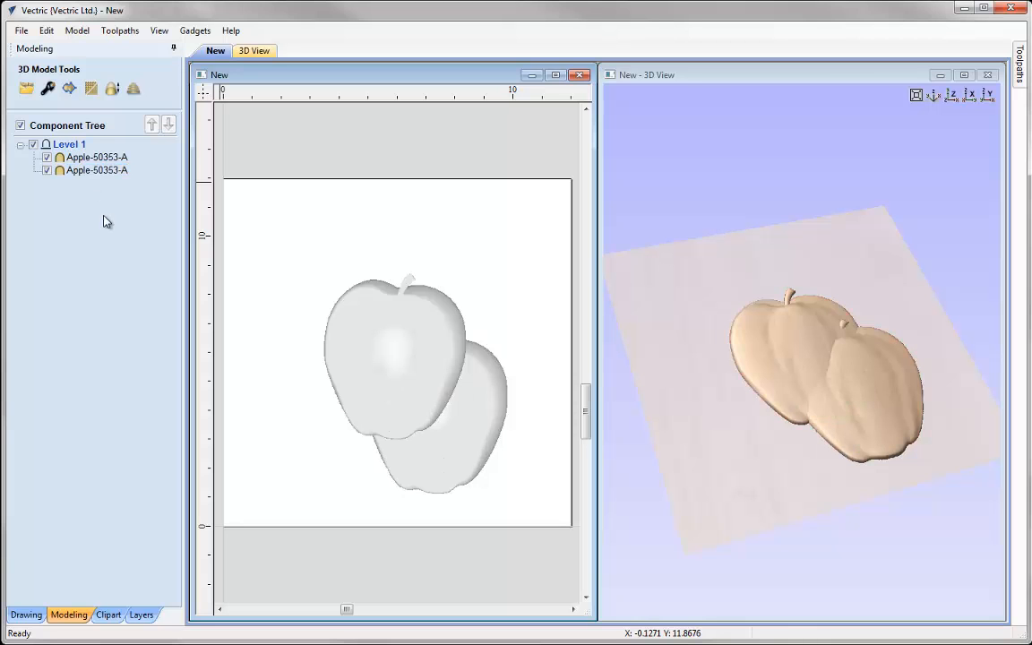
{"action": "left_click", "coordinate": [94, 170]}
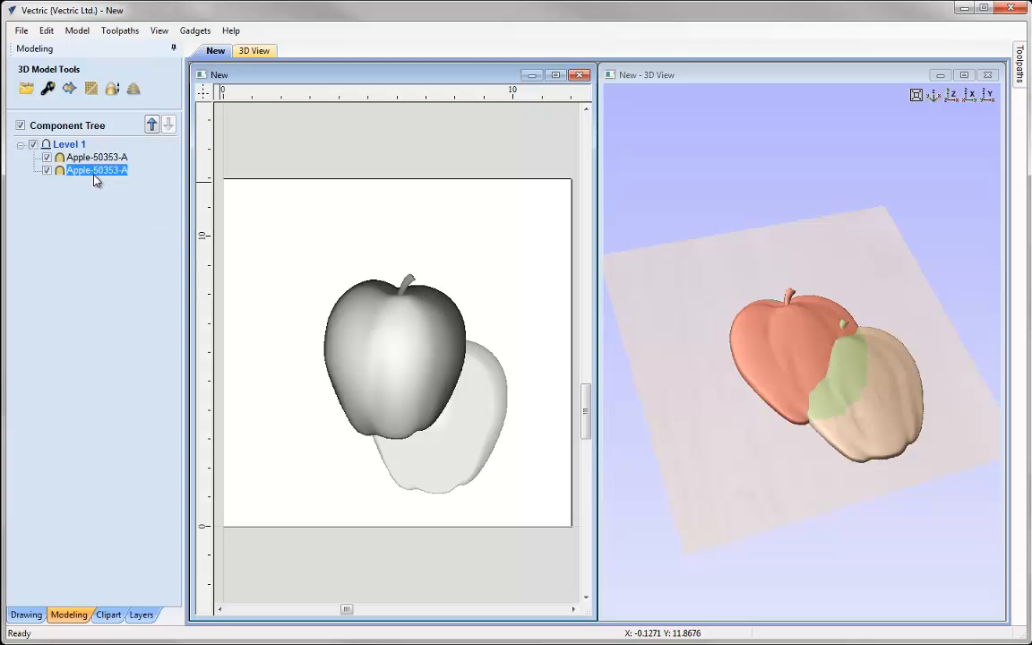
{"action": "left_click", "coordinate": [100, 171]}
{"action": "type", "text": "Apple 1"}
{"action": "left_click", "coordinate": [83, 192]}
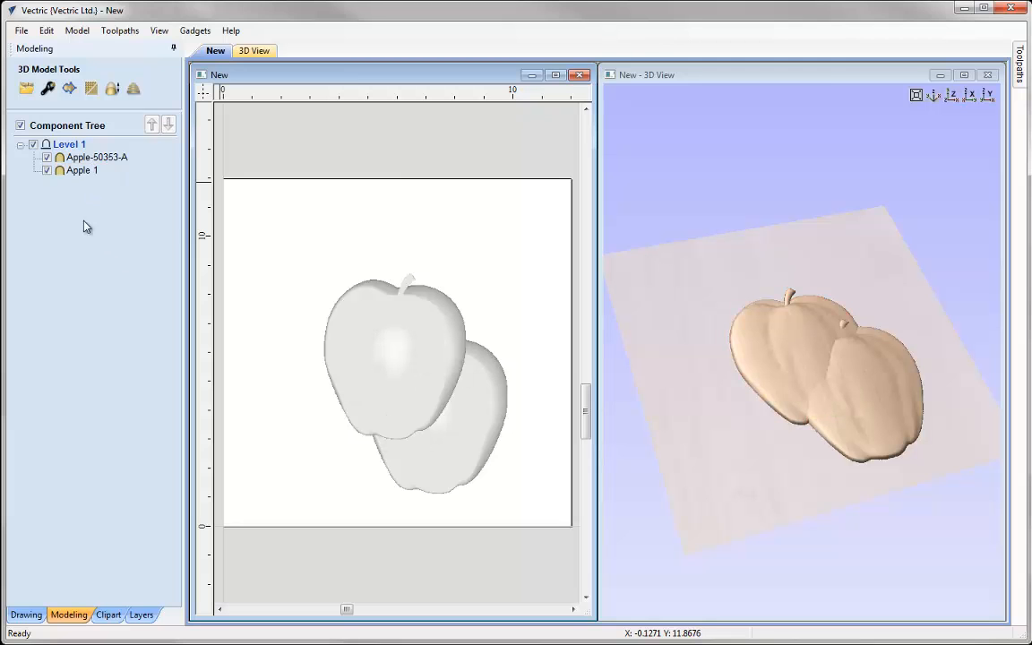
Rename the first apple component listed under Level 1 as Apple 2.
{"action": "left_click", "coordinate": [90, 159]}
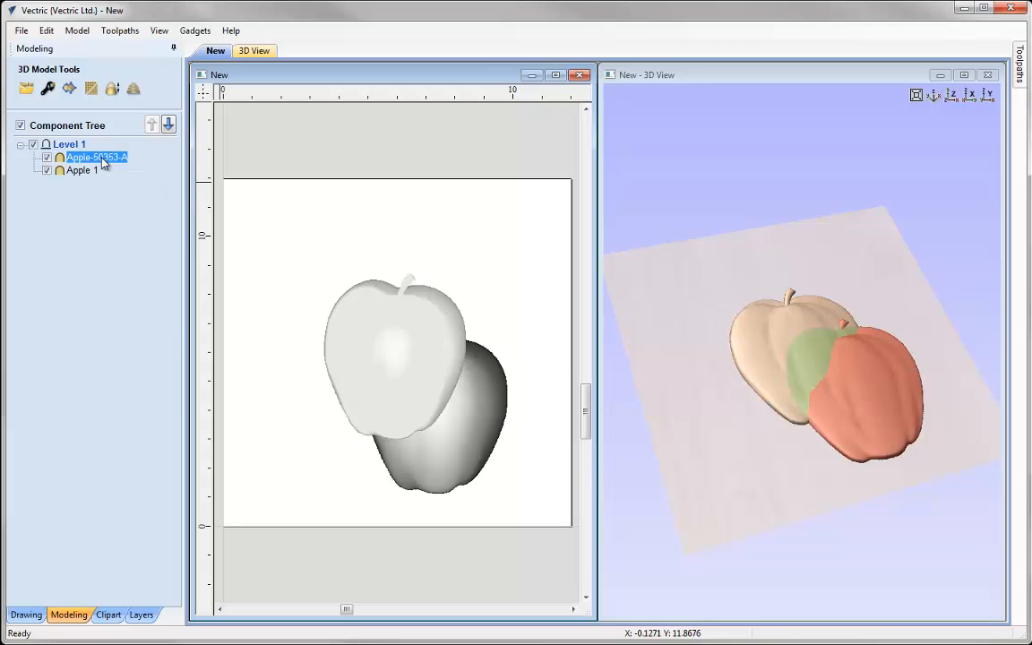
{"action": "left_click", "coordinate": [101, 158]}
{"action": "type", "text": "Apple 2"}
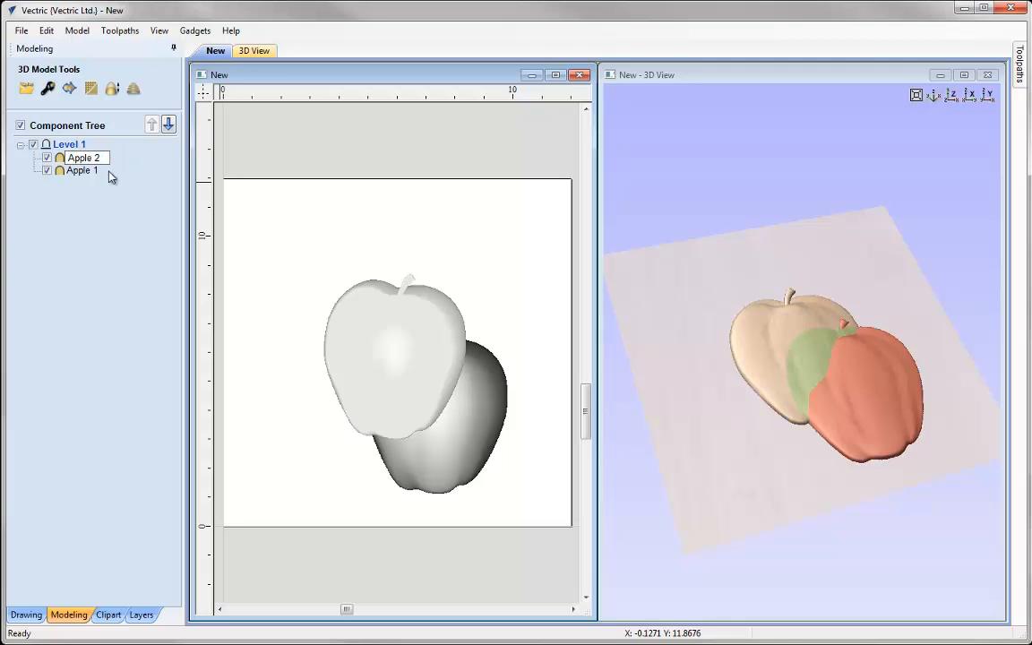
{"action": "left_click", "coordinate": [103, 234]}
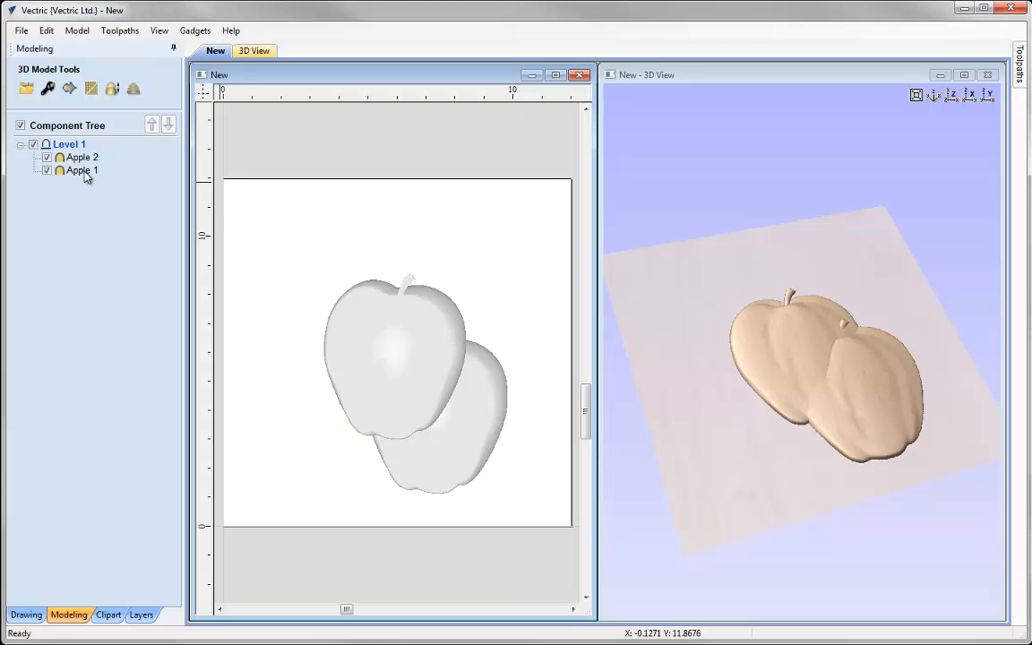
Select Apple 1 and Apple 2 in turn, and review the commands offered for Level 1 and for the Apple 2 component.
{"action": "left_click", "coordinate": [86, 169]}
{"action": "left_click", "coordinate": [83, 157]}
{"action": "left_click", "coordinate": [101, 227]}
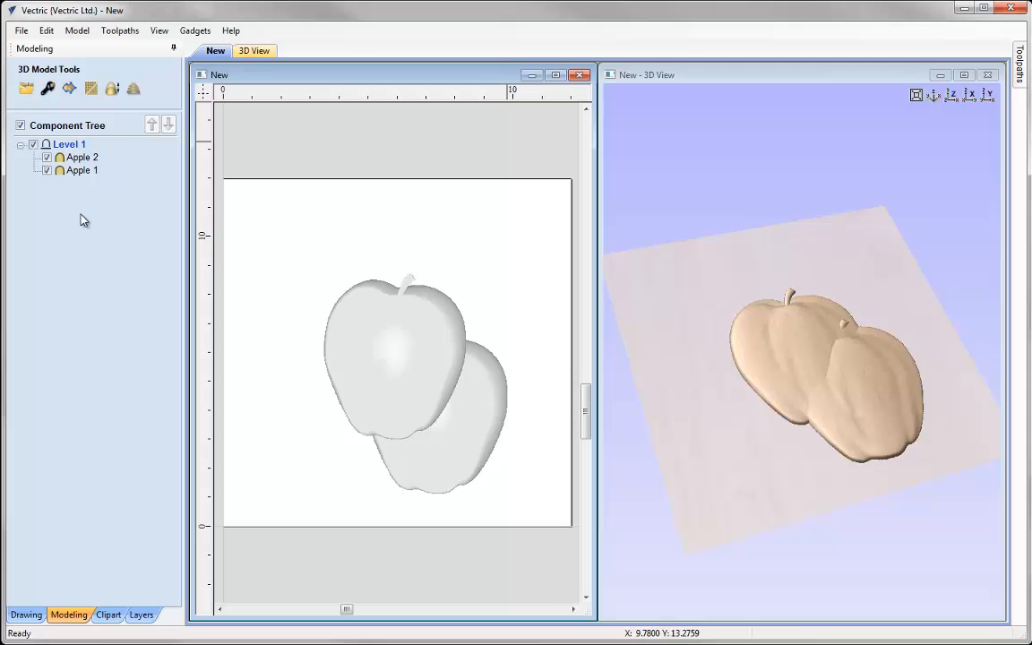
{"action": "right_click", "coordinate": [71, 148]}
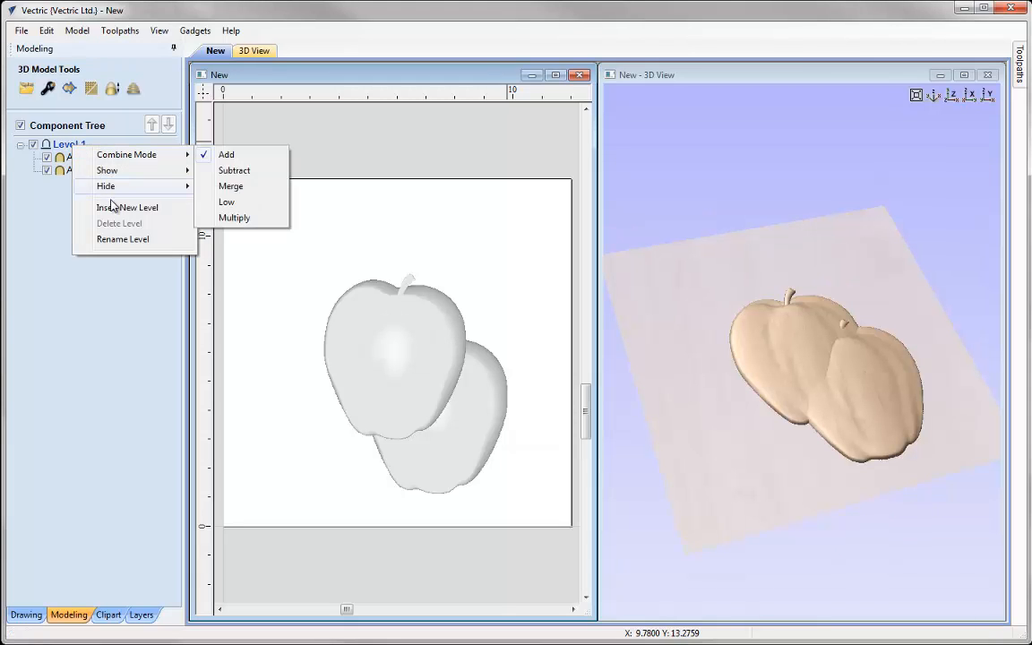
{"action": "left_click", "coordinate": [60, 214]}
{"action": "right_click", "coordinate": [76, 161]}
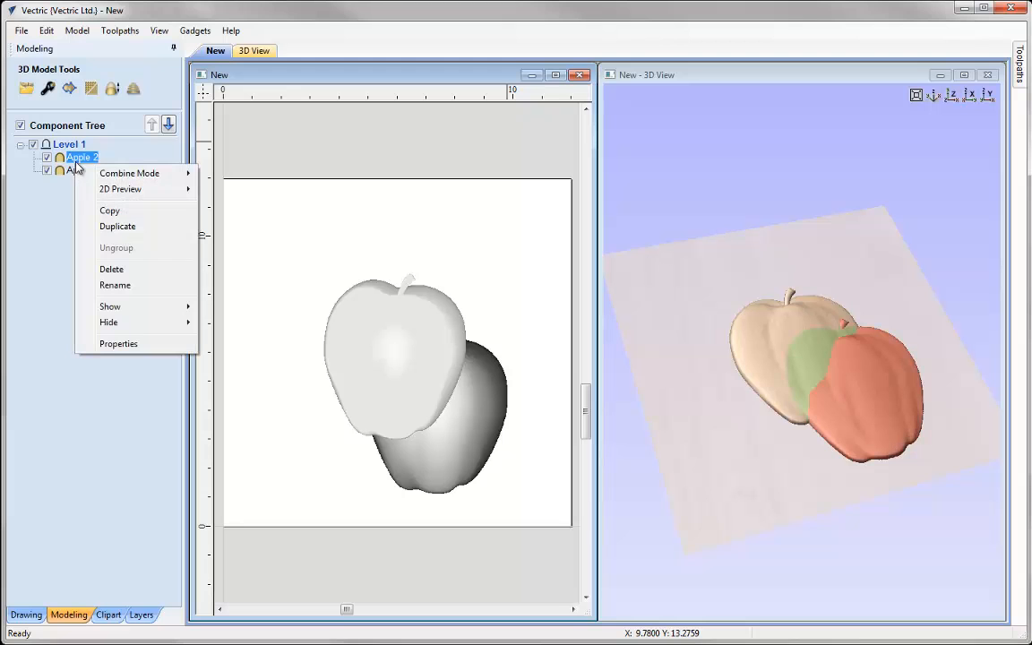
{"action": "left_click", "coordinate": [56, 223]}
Review the show and hide options of Level 1, insert a new level above it, and delete that new level.
{"action": "right_click", "coordinate": [66, 147]}
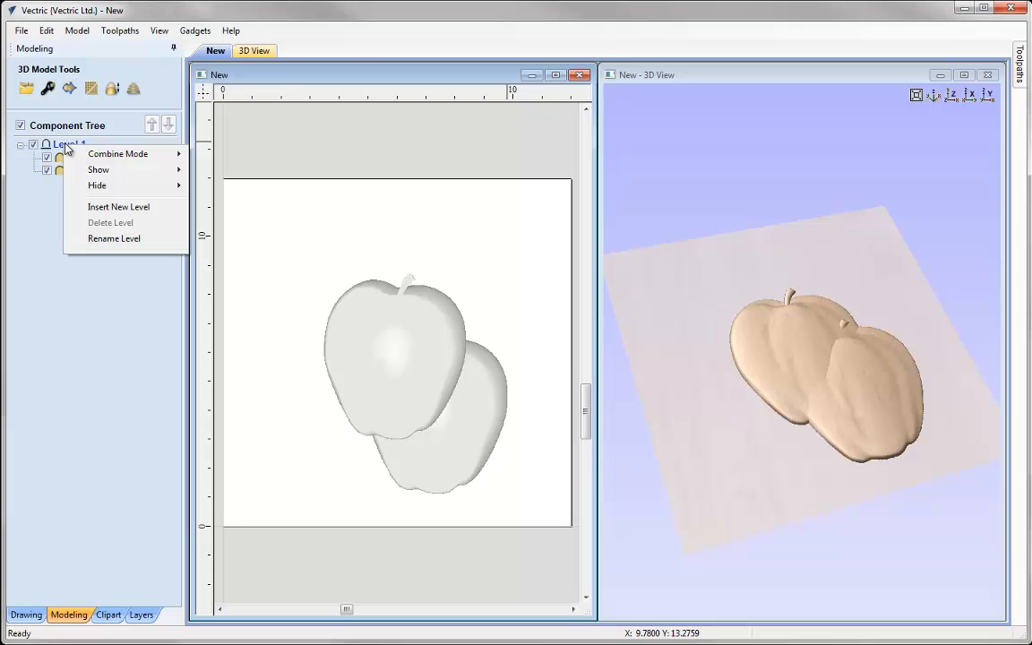
{"action": "mouse_move", "coordinate": [117, 161]}
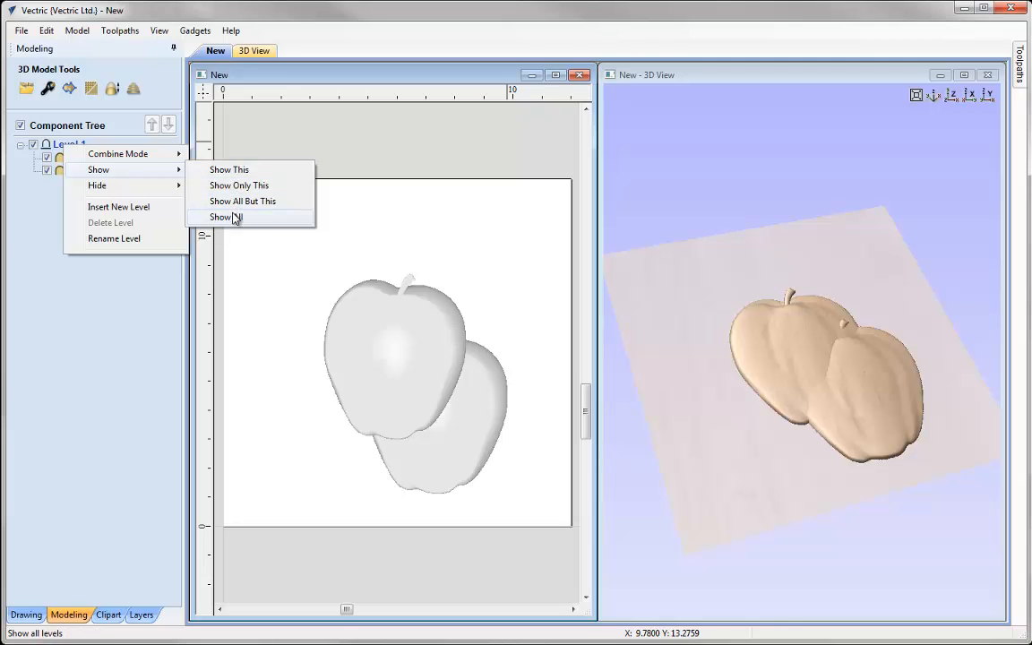
{"action": "mouse_move", "coordinate": [169, 185]}
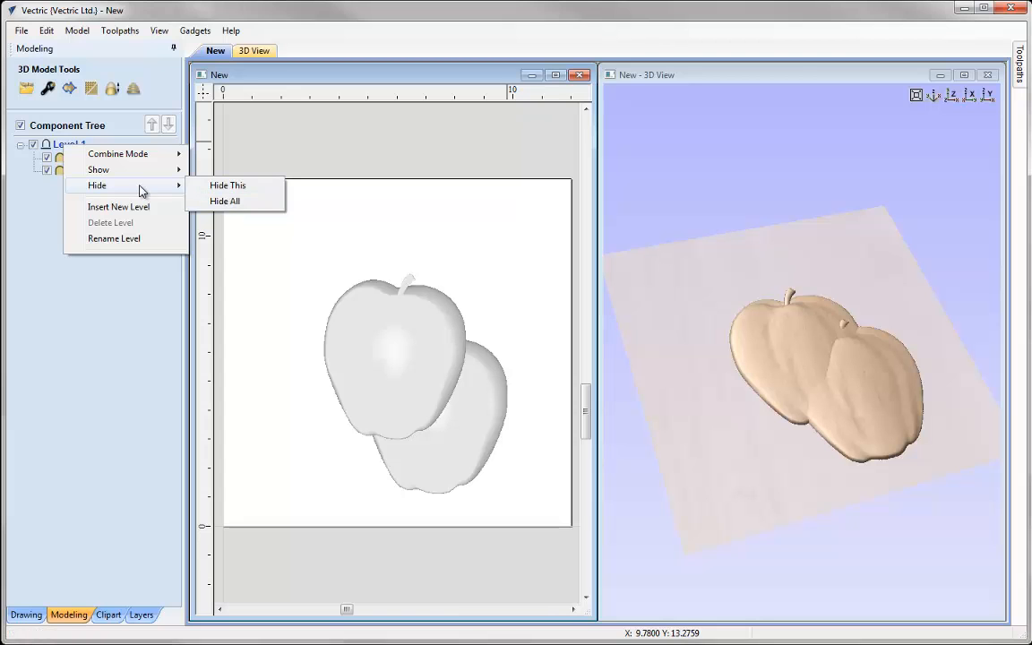
{"action": "mouse_move", "coordinate": [136, 182]}
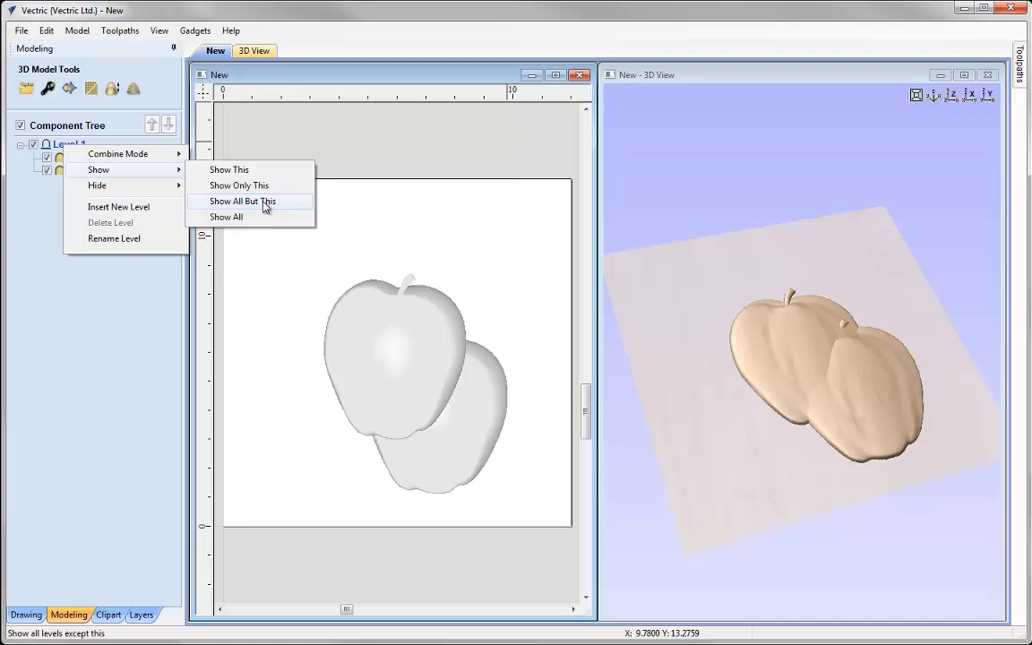
{"action": "left_click", "coordinate": [119, 207]}
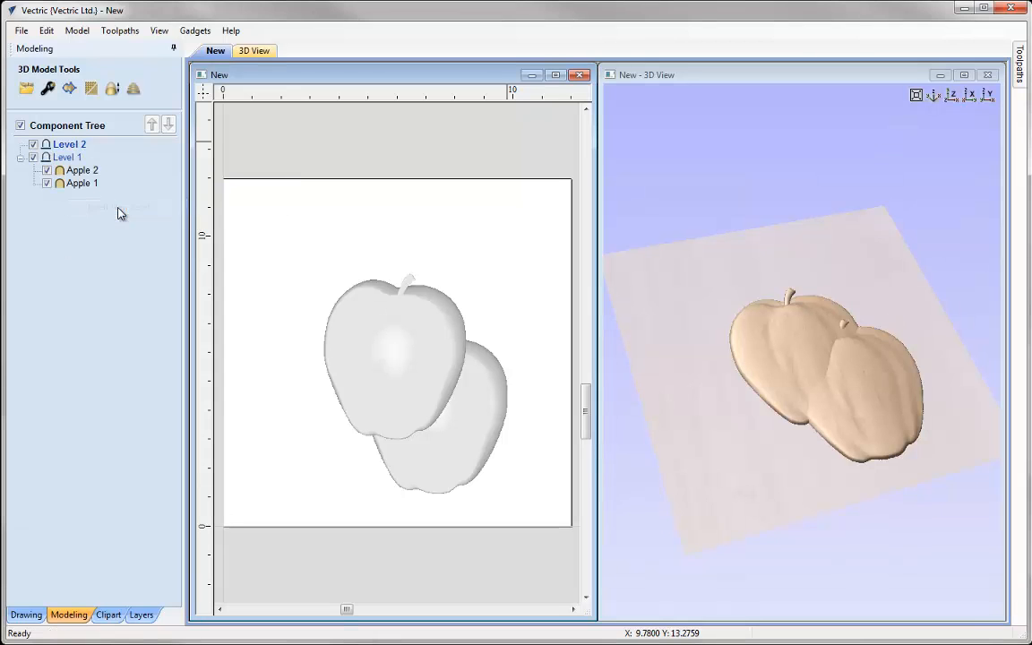
{"action": "right_click", "coordinate": [71, 147]}
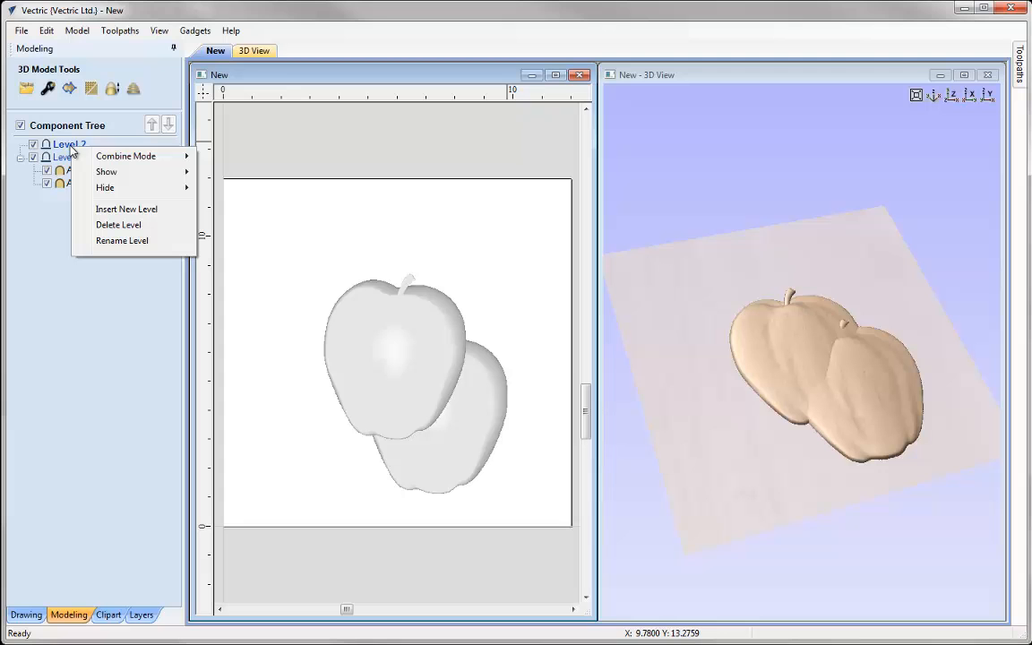
{"action": "left_click", "coordinate": [118, 225]}
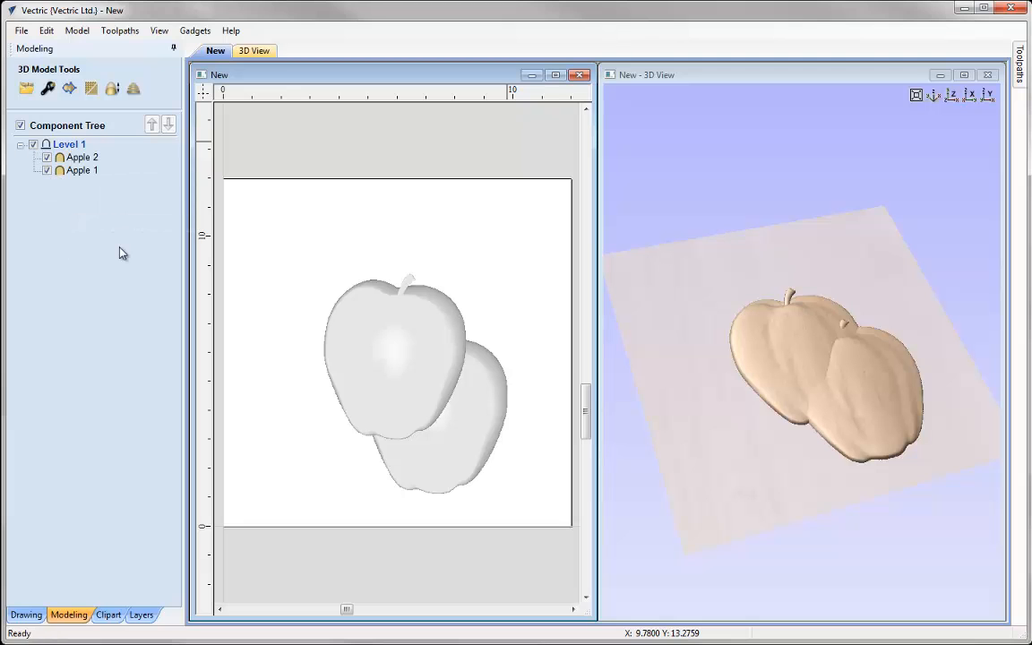
Rename Level 1 in the component tree as Apples.
{"action": "right_click", "coordinate": [69, 151]}
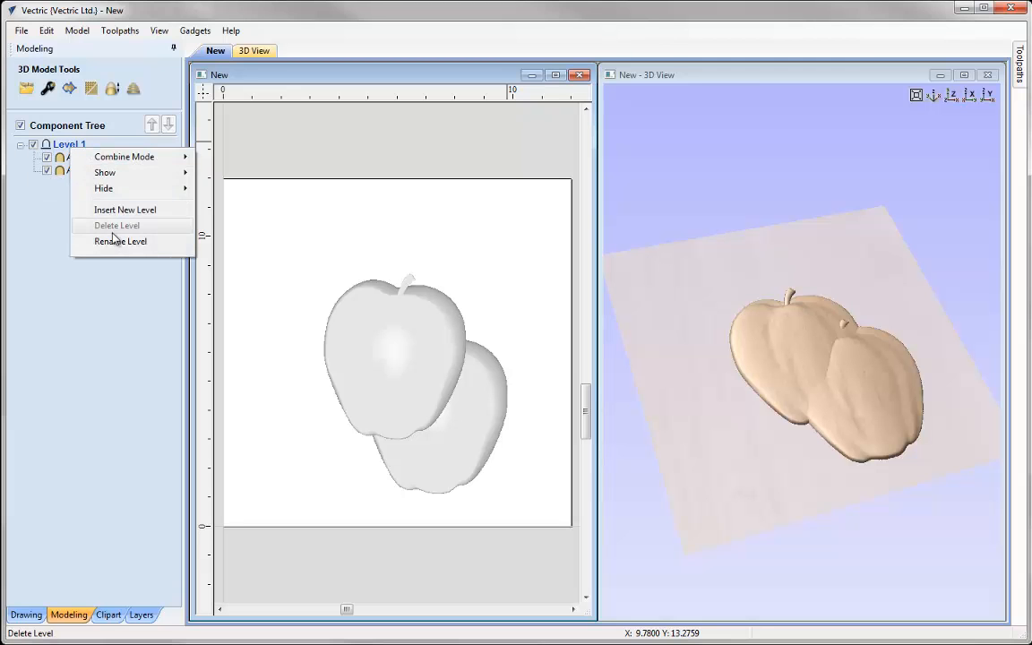
{"action": "left_click", "coordinate": [116, 243]}
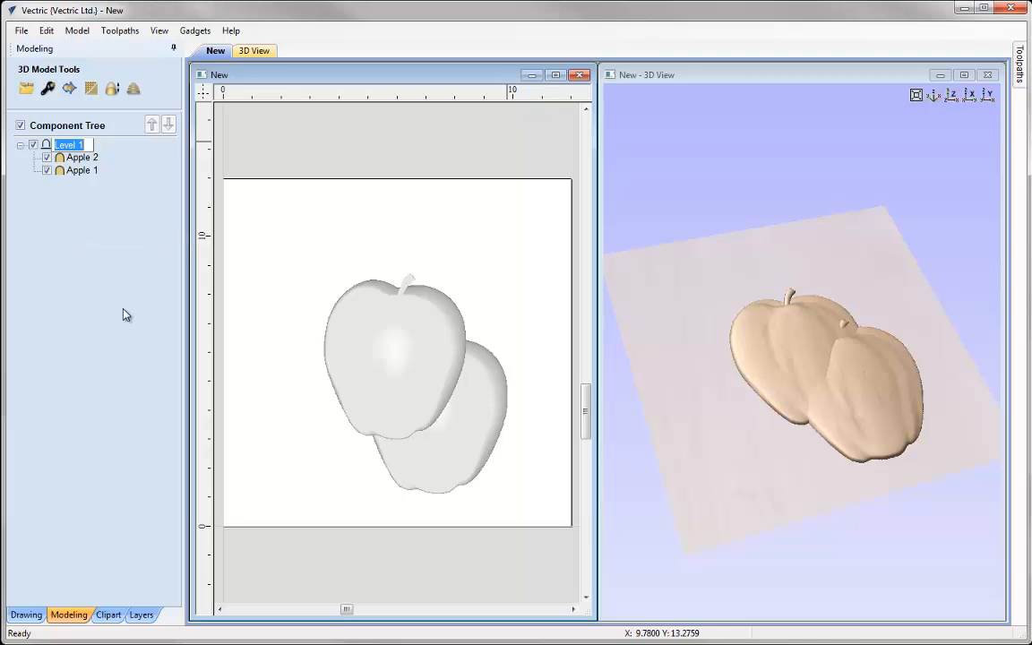
{"action": "type", "text": "Apples"}
{"action": "key", "text": "Return"}
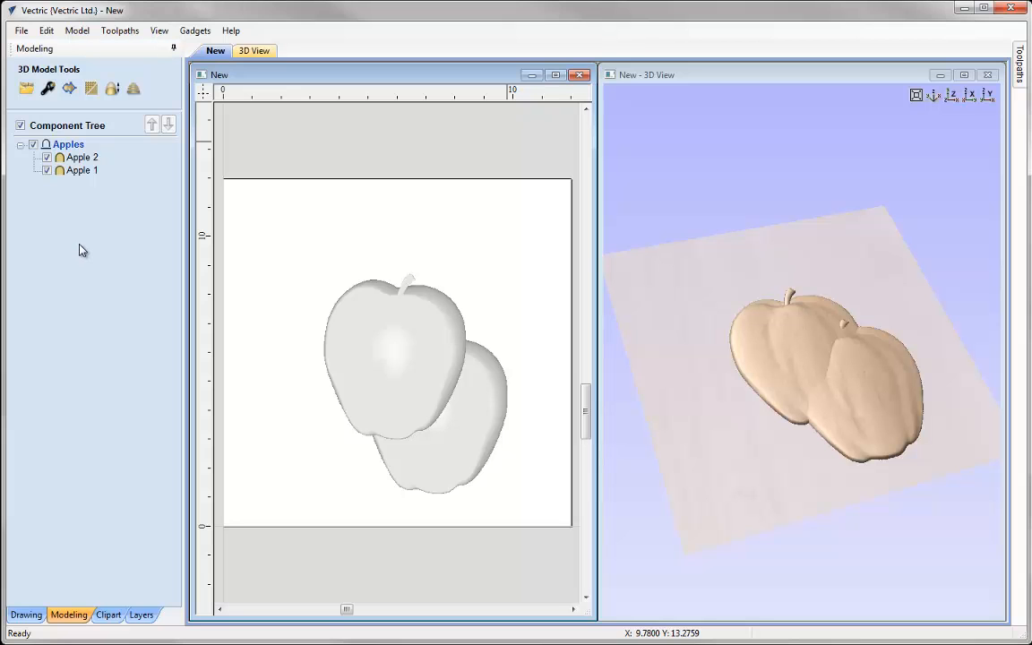
Move Apple 2 to the front of the 2D preview and send it to the back again.
{"action": "right_click", "coordinate": [82, 159]}
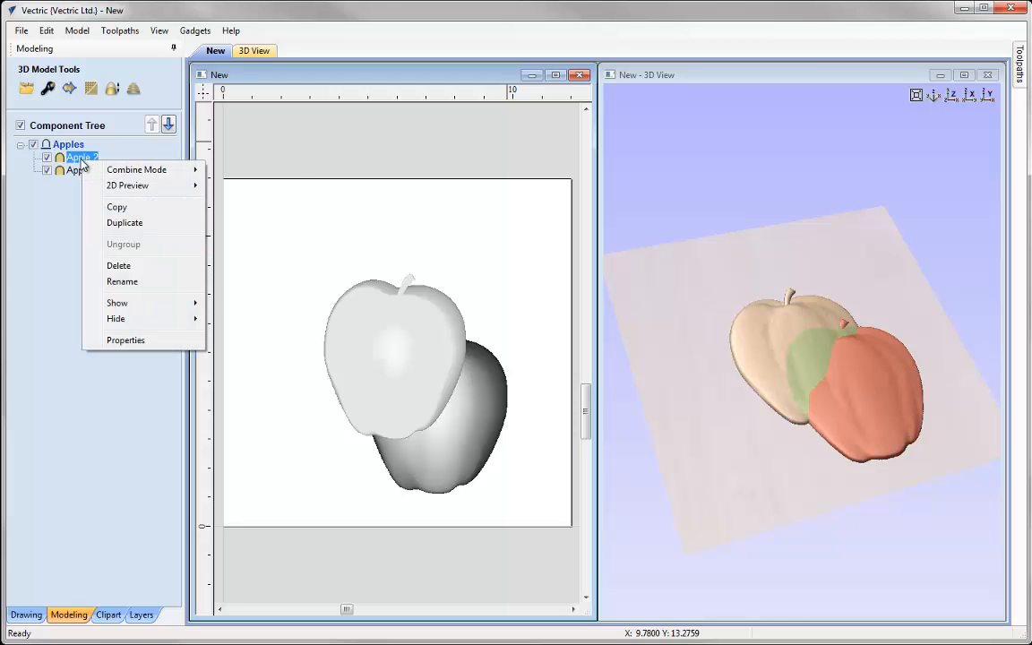
{"action": "mouse_move", "coordinate": [115, 171]}
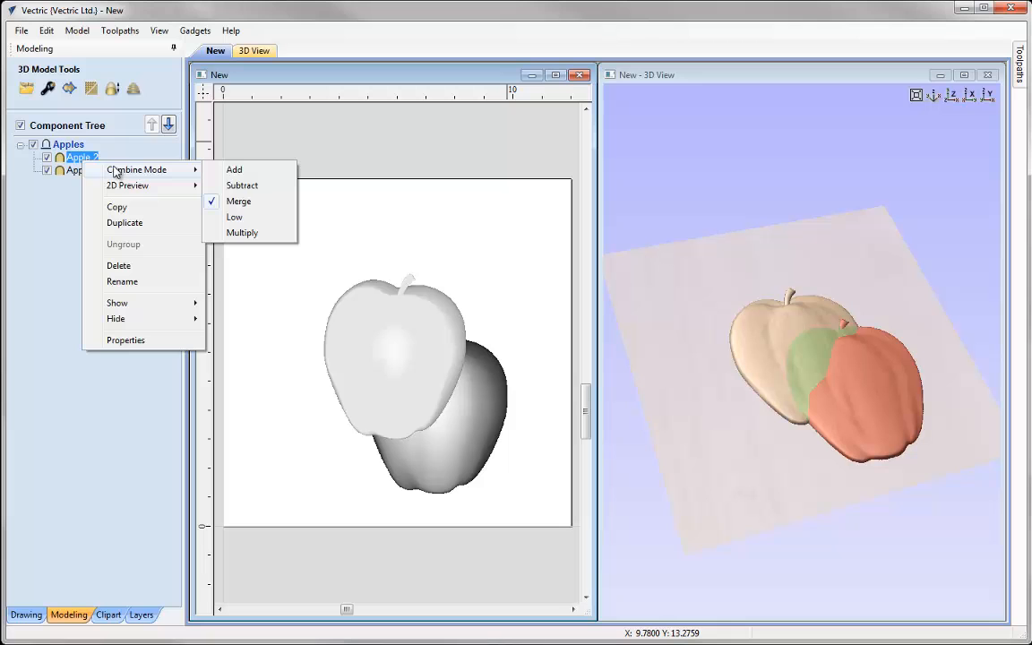
{"action": "mouse_move", "coordinate": [122, 191]}
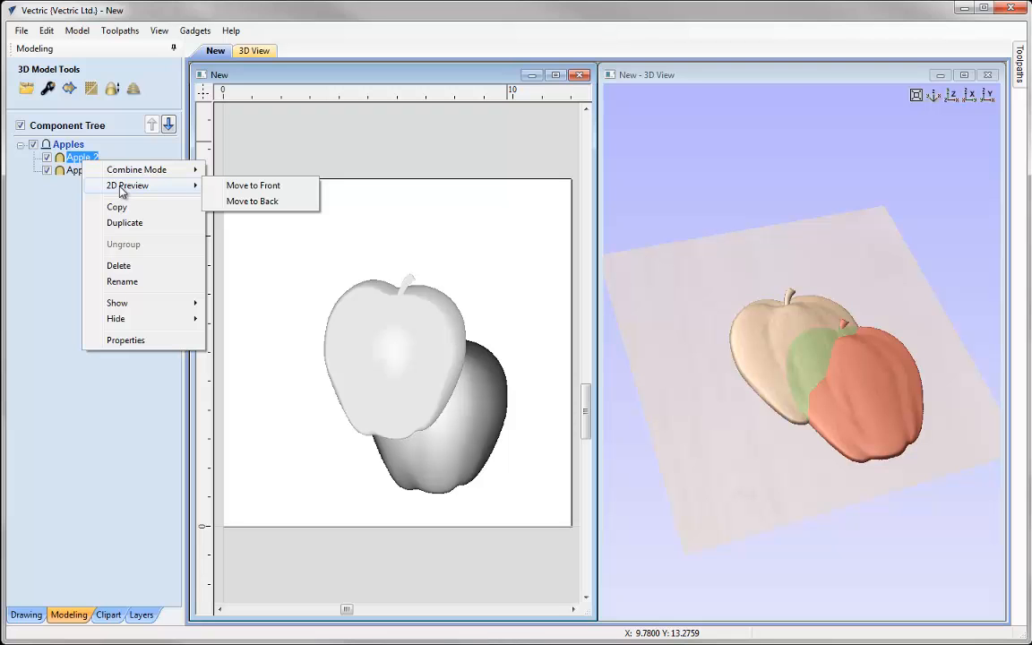
{"action": "left_click", "coordinate": [255, 186]}
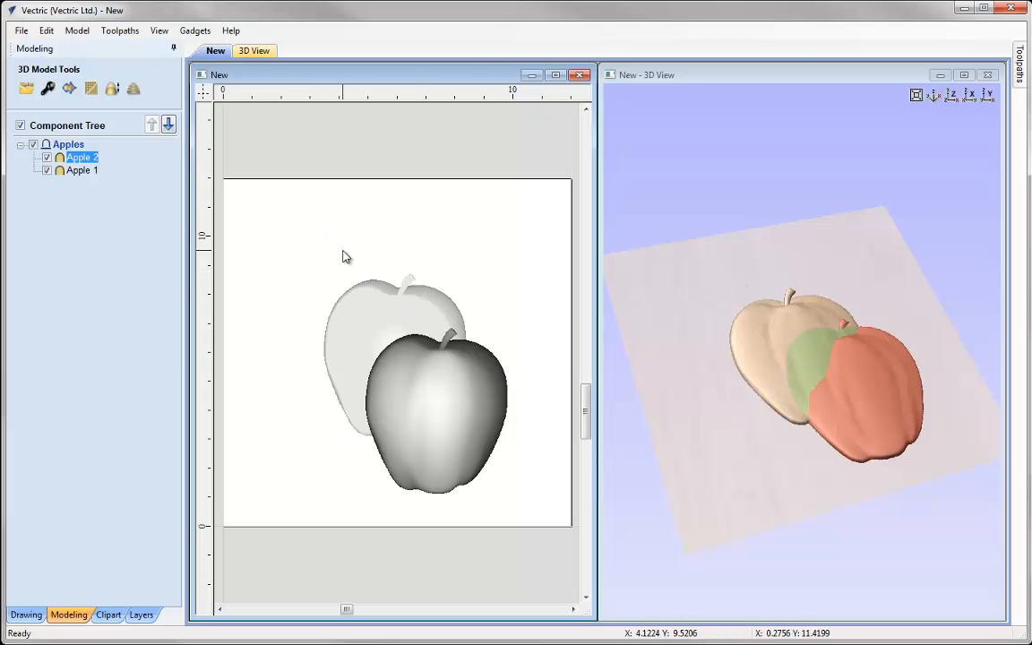
{"action": "right_click", "coordinate": [80, 159]}
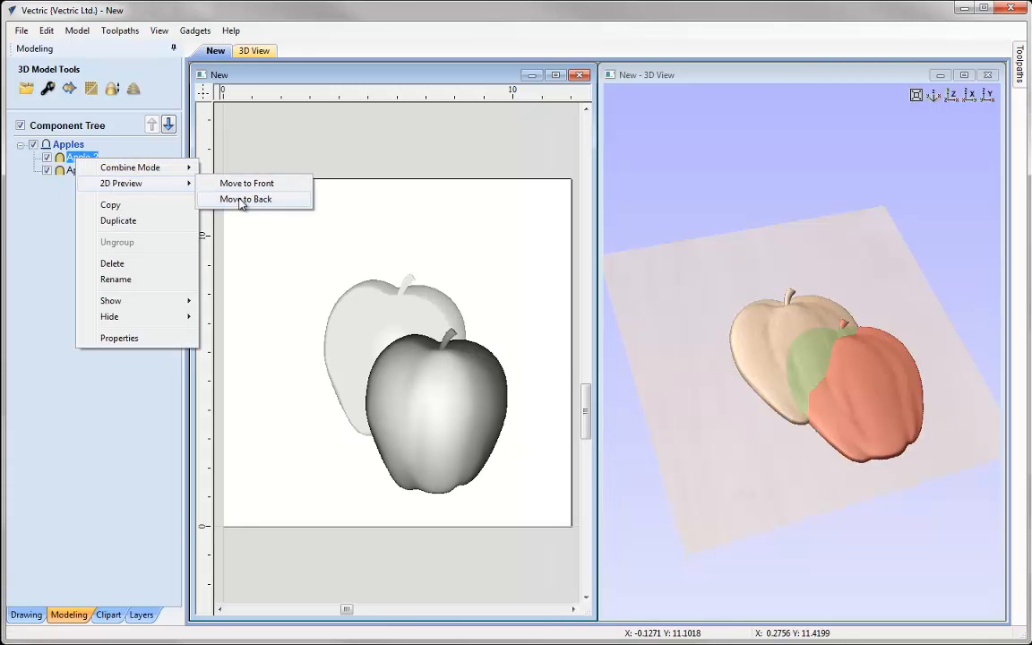
{"action": "left_click", "coordinate": [240, 200]}
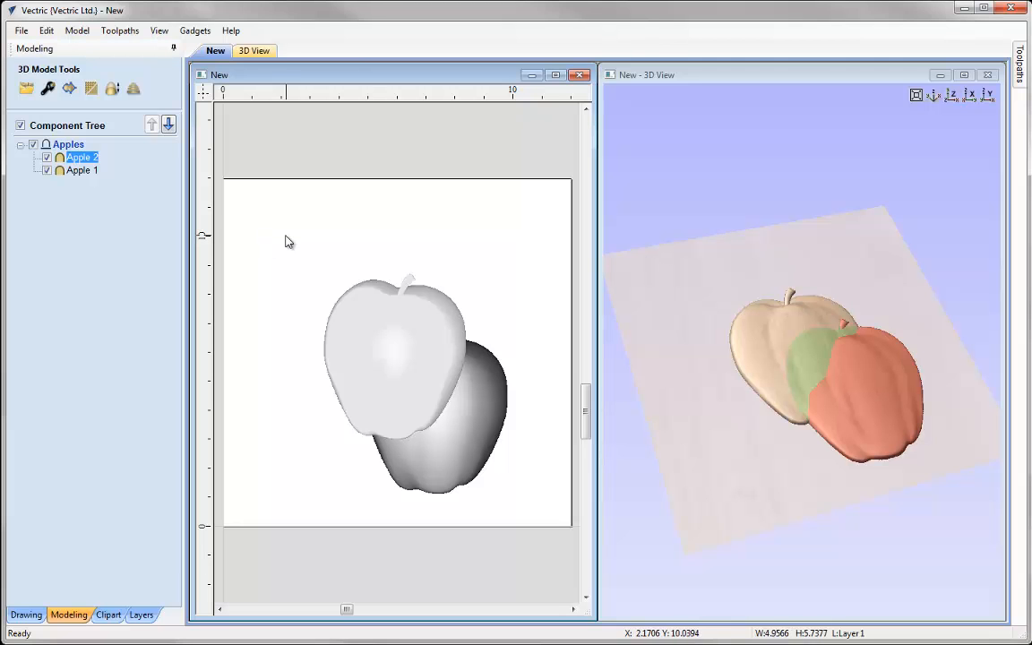
Duplicate the Apple 2 component and delete the duplicate from the Apples level.
{"action": "right_click", "coordinate": [83, 159]}
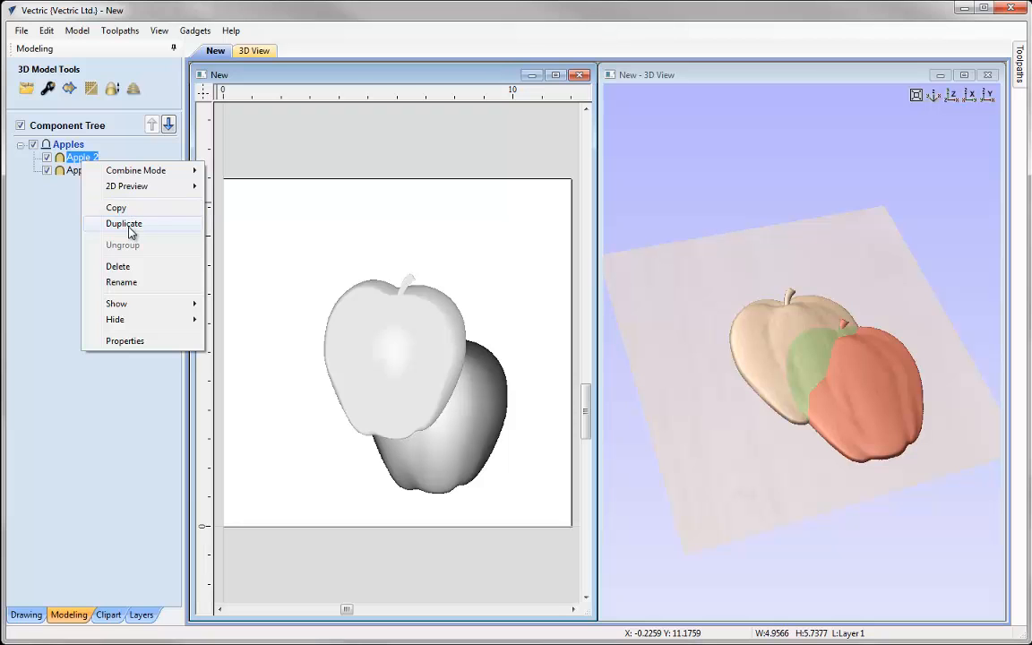
{"action": "left_click", "coordinate": [132, 232]}
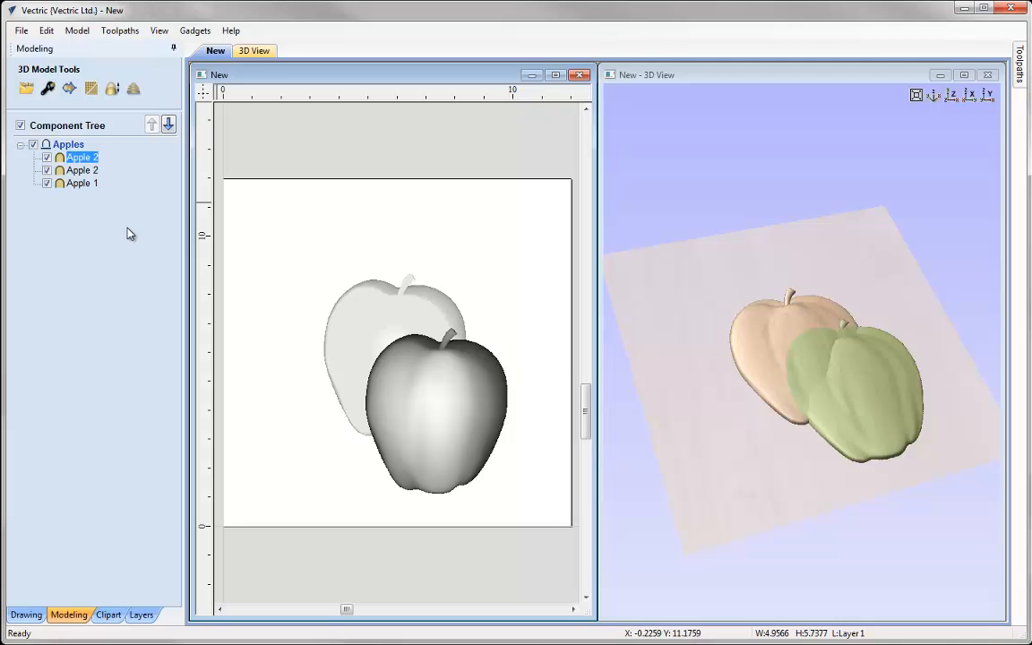
{"action": "right_click", "coordinate": [87, 159]}
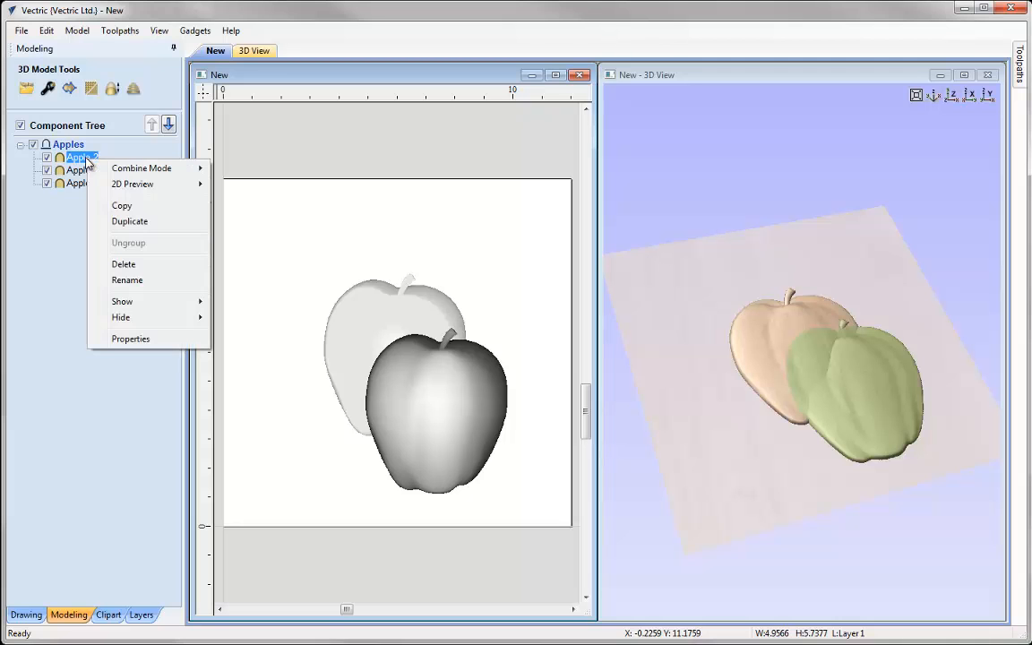
{"action": "left_click", "coordinate": [134, 265]}
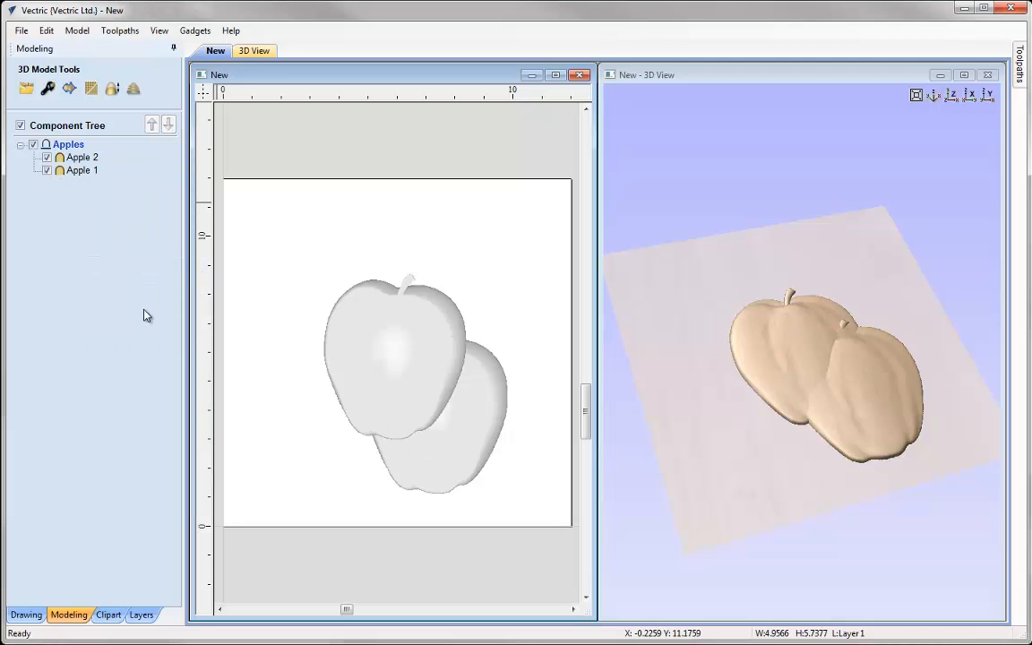
Open the name of the first component under Apples for editing and re-enter it as Apple 2.
{"action": "right_click", "coordinate": [81, 158]}
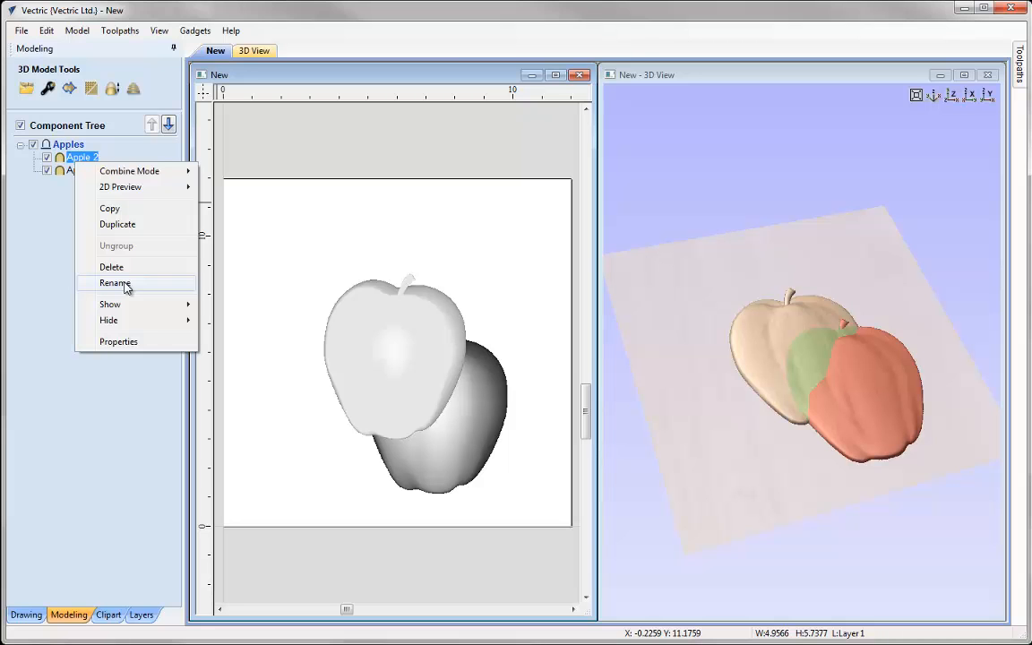
{"action": "left_click", "coordinate": [114, 283]}
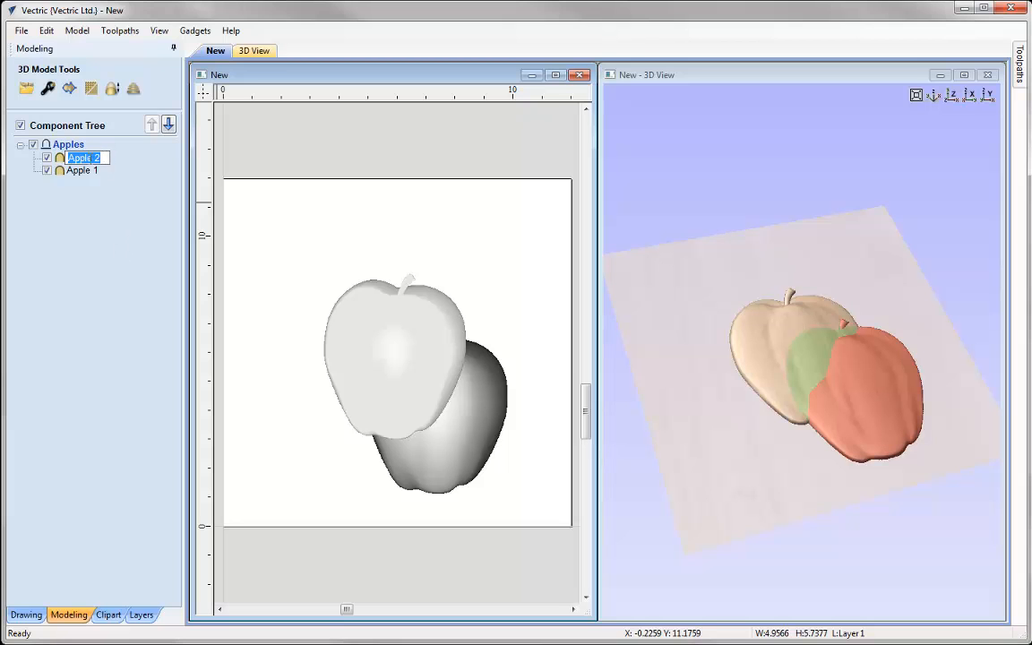
{"action": "left_click", "coordinate": [102, 157]}
{"action": "key", "text": "BackSpace"}
{"action": "type", "text": "2"}
{"action": "left_click", "coordinate": [146, 181]}
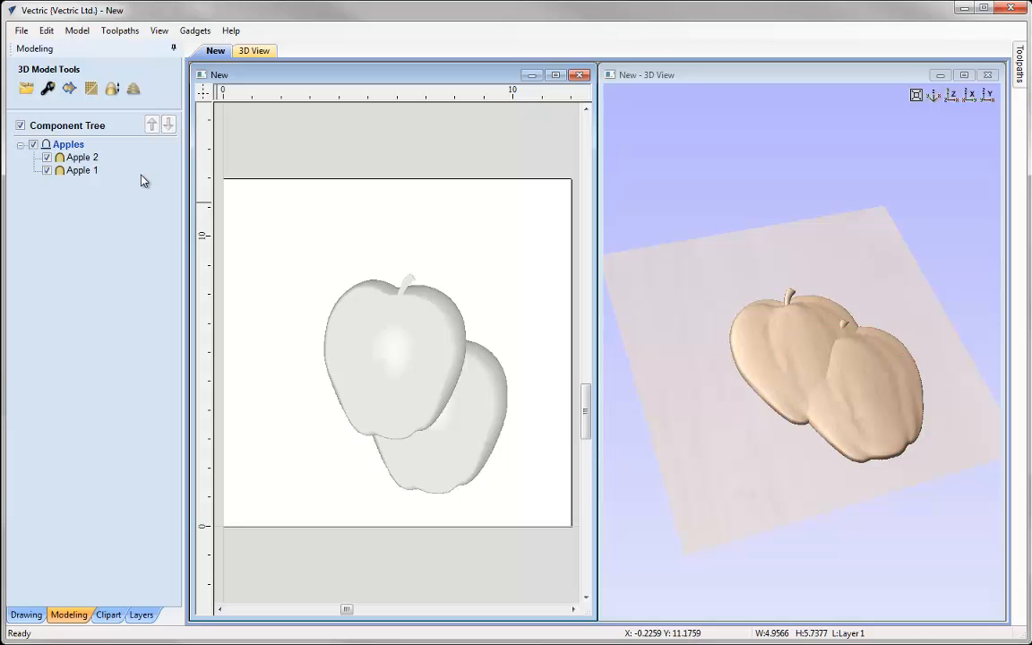
Review the show and hide options of Apple 2, and open and close its component properties.
{"action": "right_click", "coordinate": [78, 157]}
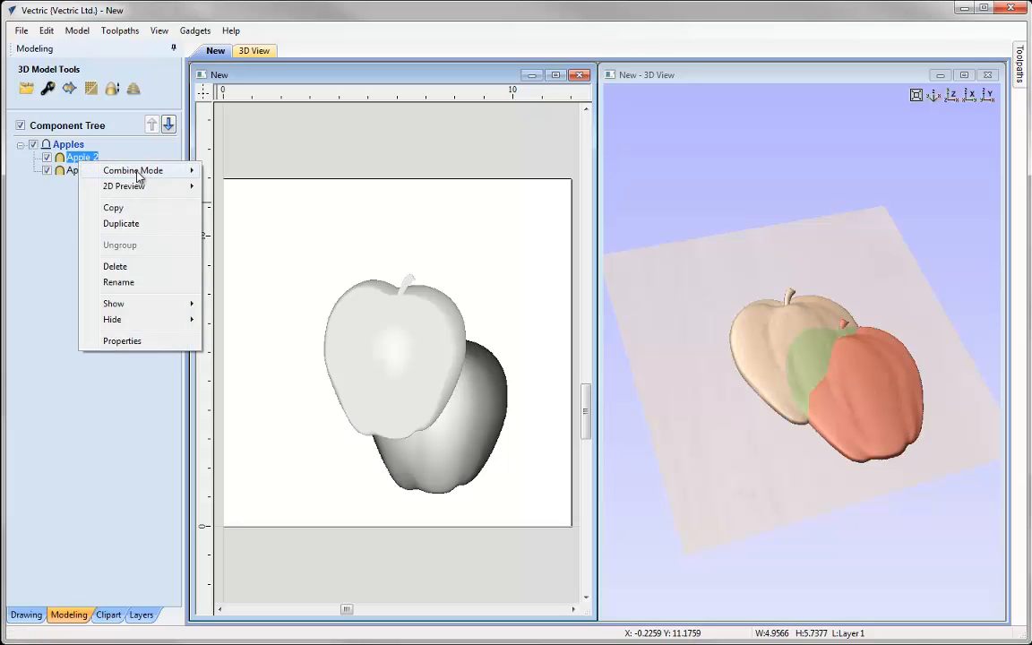
{"action": "mouse_move", "coordinate": [150, 306]}
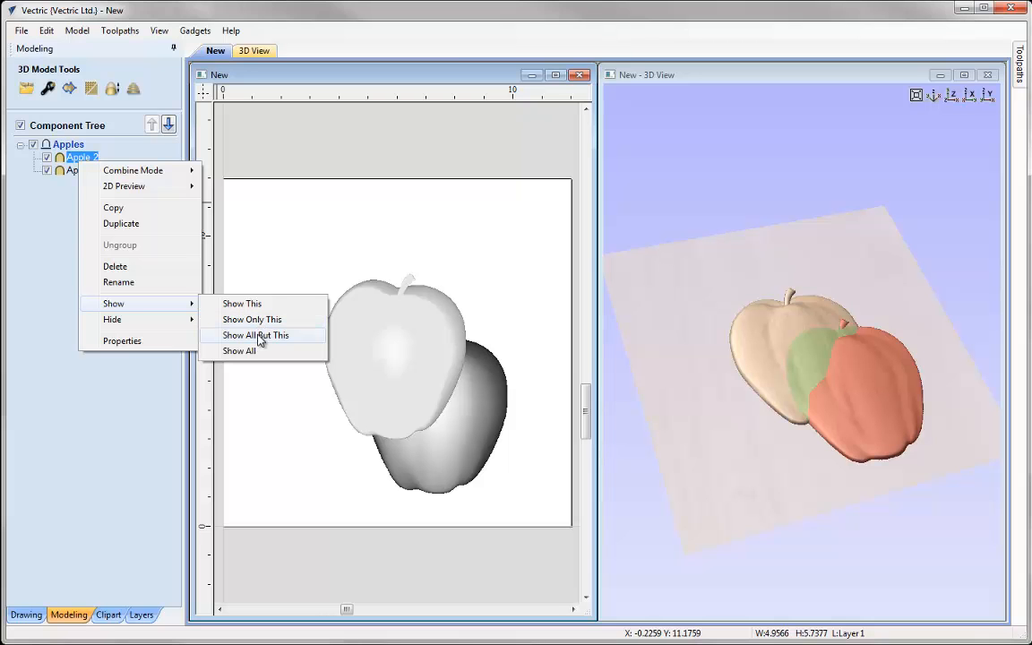
{"action": "mouse_move", "coordinate": [184, 321]}
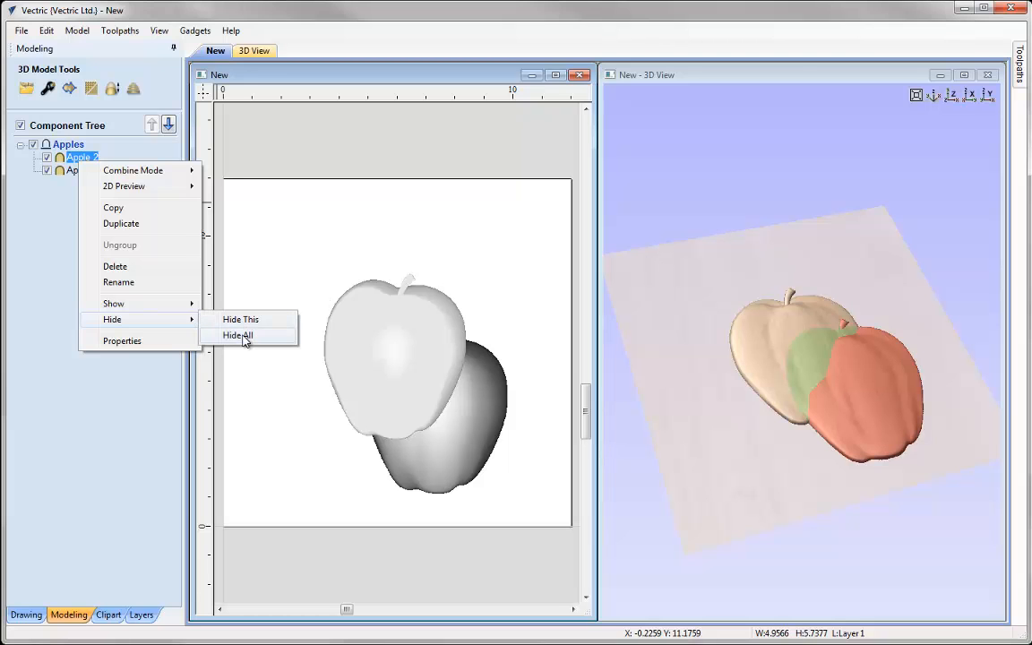
{"action": "left_click", "coordinate": [122, 342]}
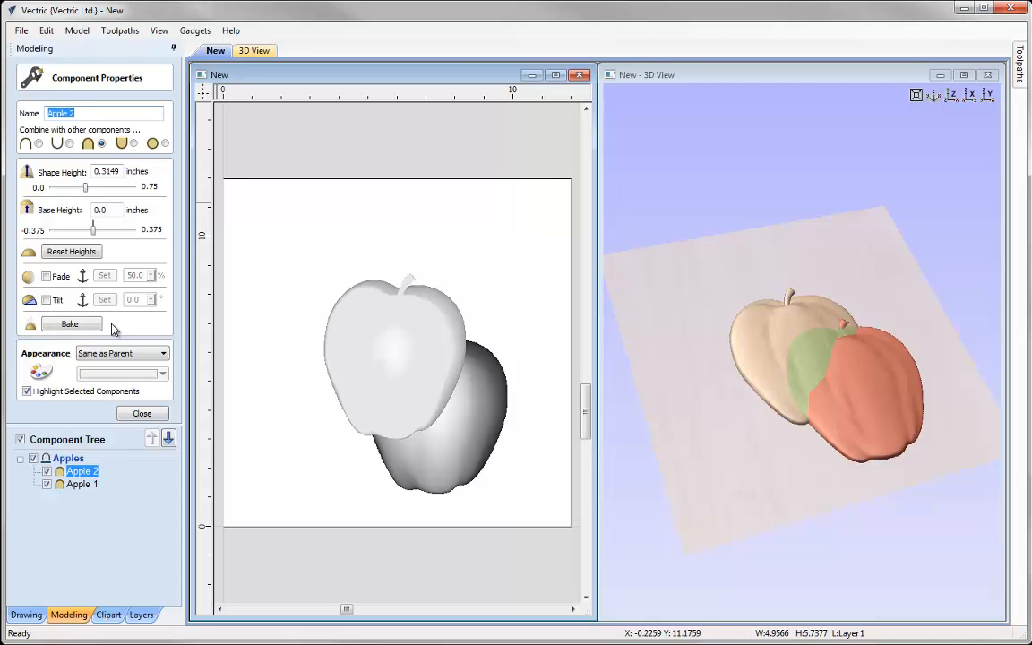
{"action": "left_click", "coordinate": [141, 413]}
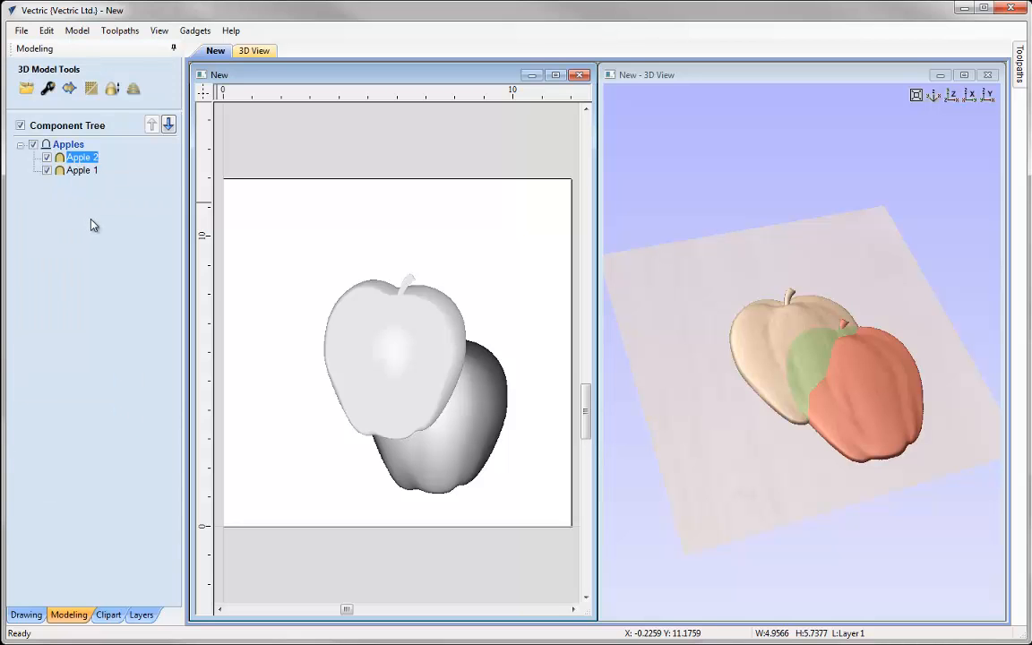
{"action": "mouse_move", "coordinate": [79, 162]}
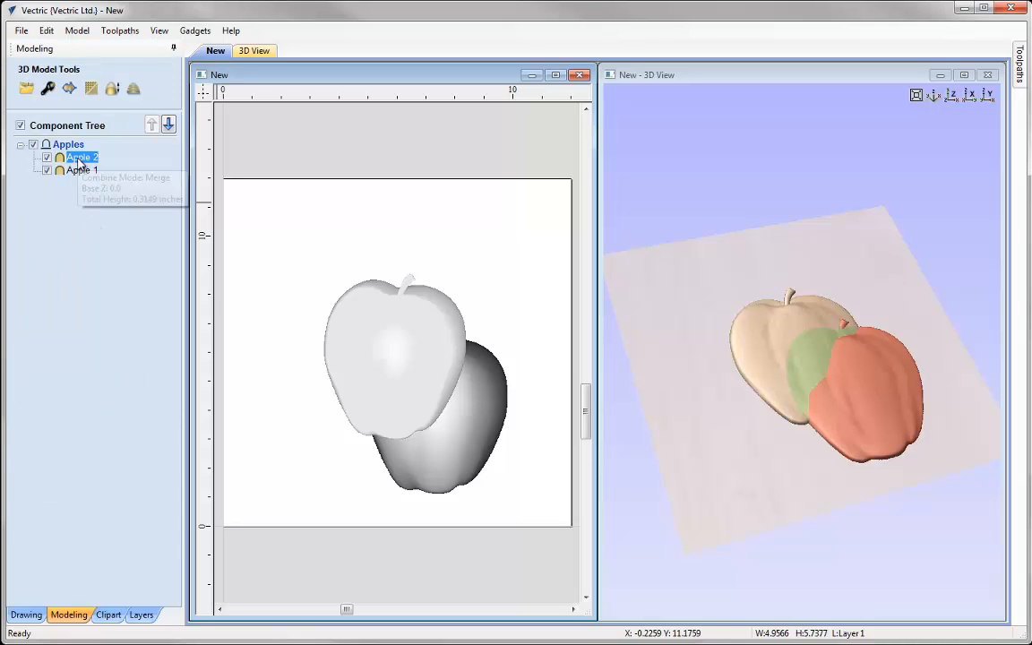
Open and close the component properties of Apple 2, check its available component commands, and clear the selection.
{"action": "left_click", "coordinate": [47, 89]}
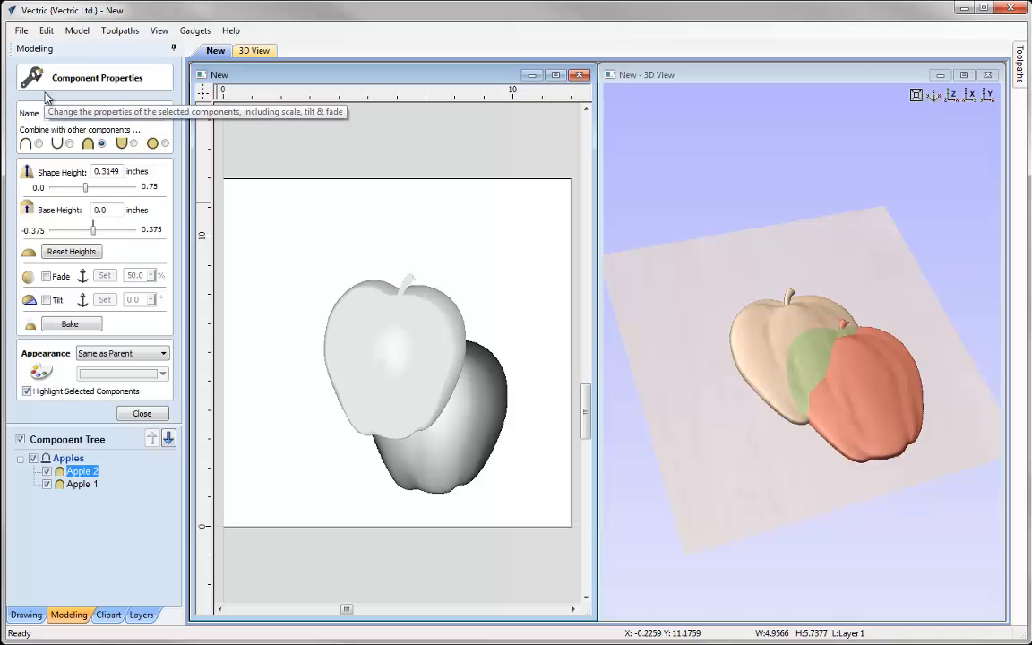
{"action": "left_click", "coordinate": [138, 413]}
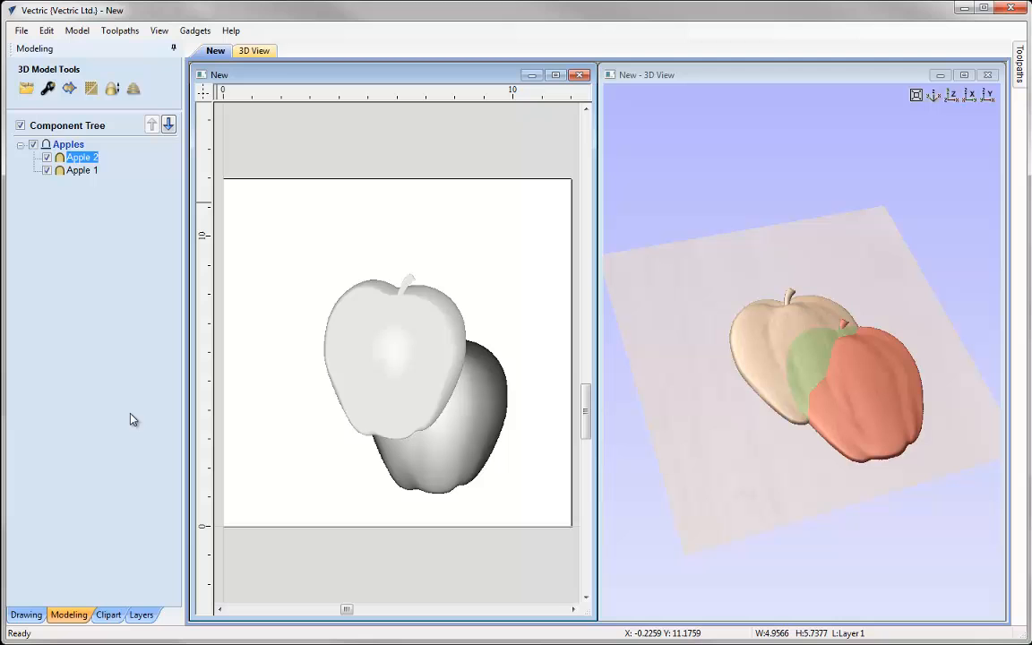
{"action": "right_click", "coordinate": [91, 158]}
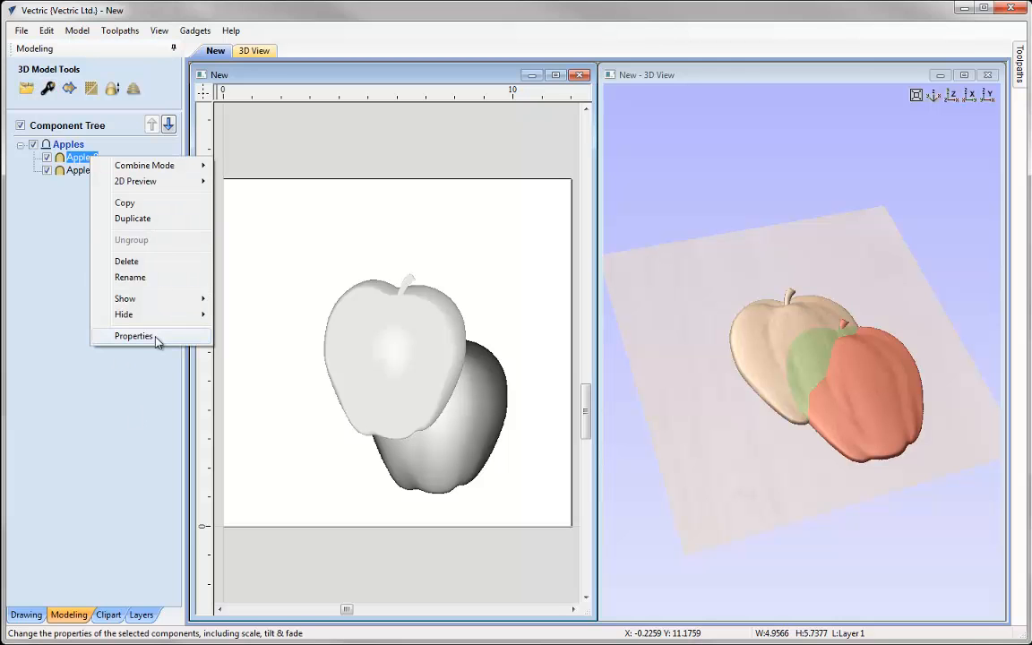
{"action": "left_click", "coordinate": [77, 236]}
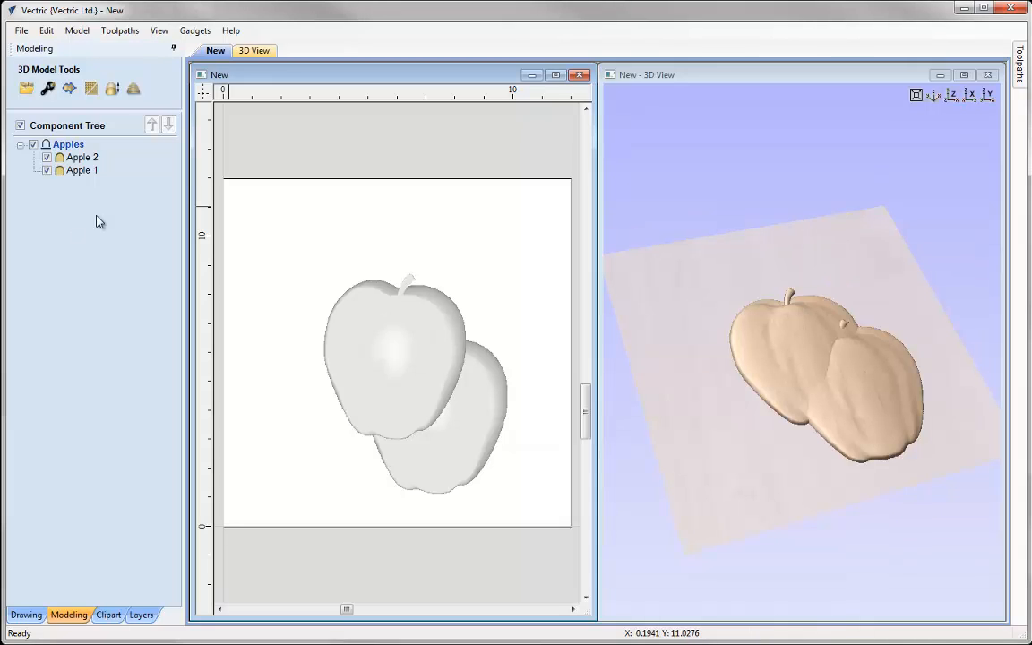
Select Apple 1 from the component tree, Apple 2 in the 2D view and Apple 1 in the 3D view, and clear the selection.
{"action": "left_click", "coordinate": [79, 170]}
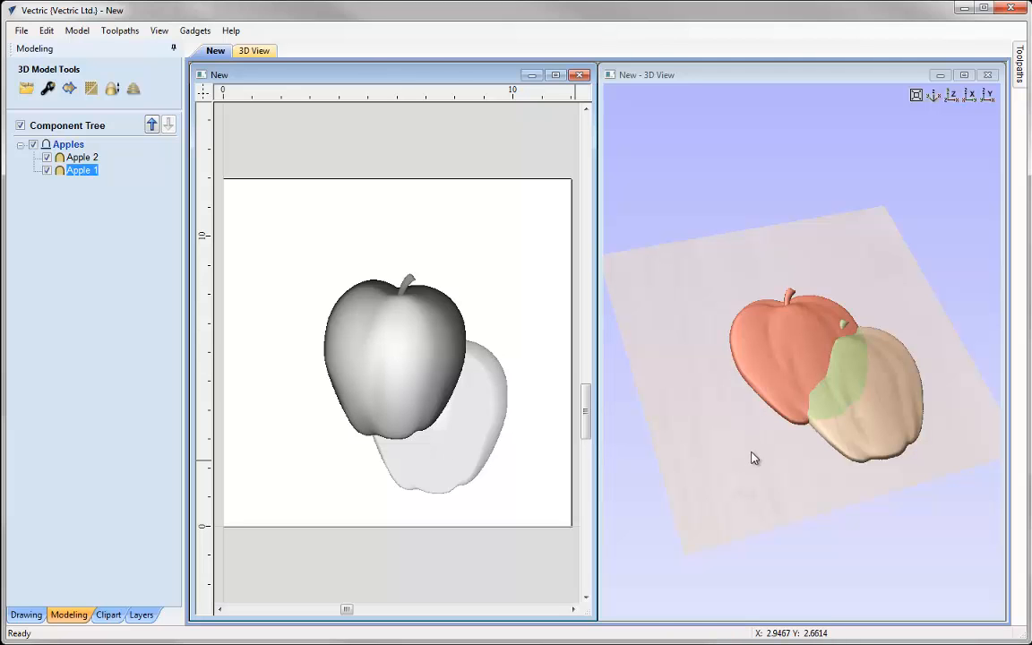
{"action": "left_click", "coordinate": [491, 415]}
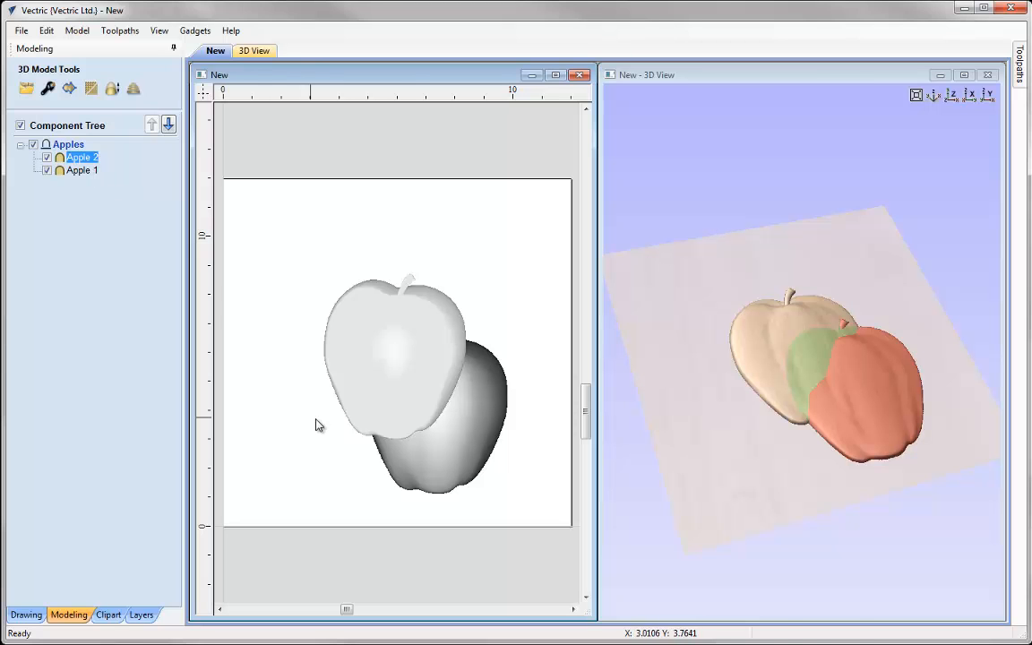
{"action": "left_click", "coordinate": [749, 333]}
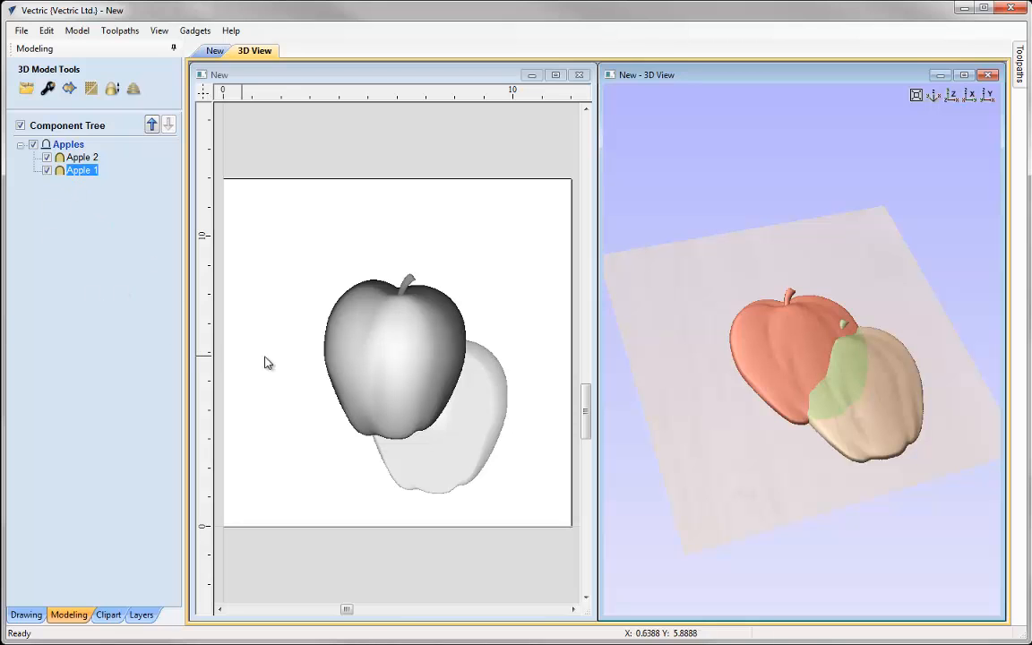
{"action": "left_click", "coordinate": [107, 290]}
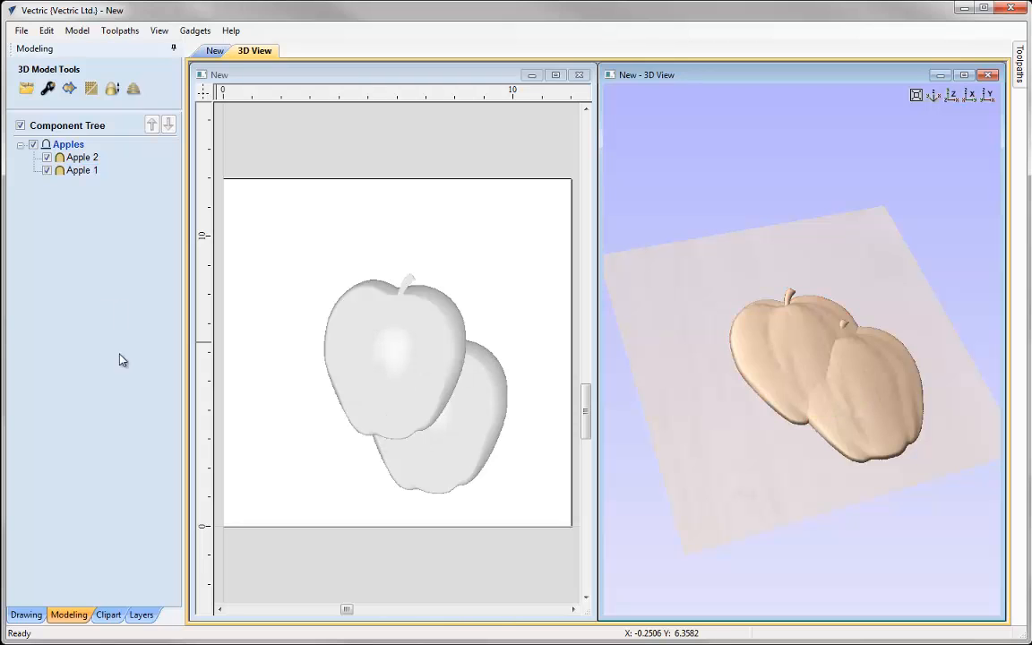
{"action": "left_click", "coordinate": [257, 243]}
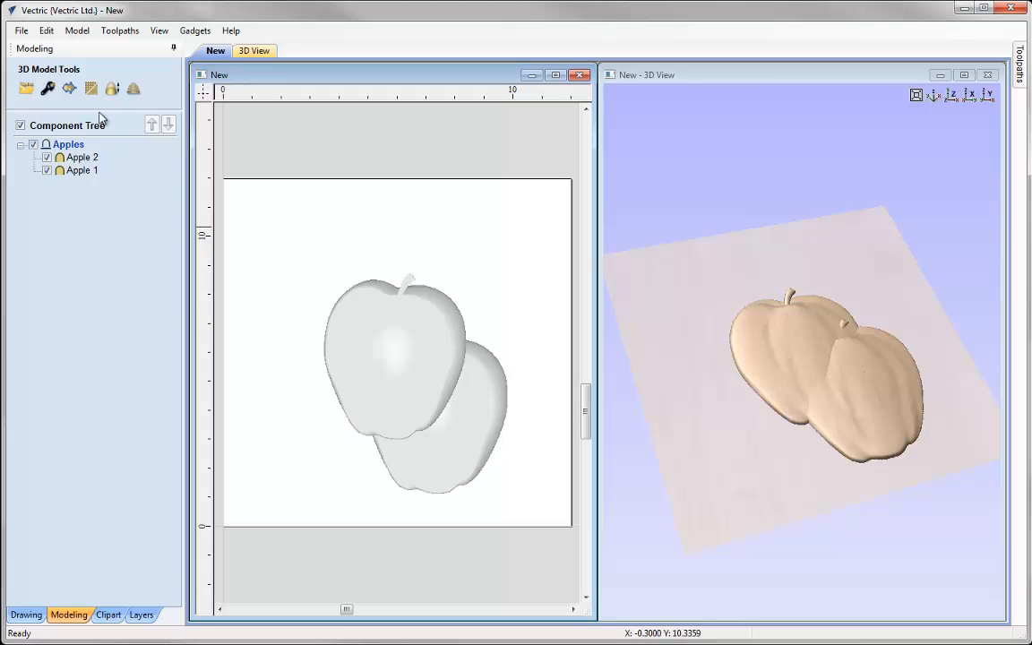
Close the current apple job without saving its changes.
{"action": "left_click", "coordinate": [20, 31]}
{"action": "left_click", "coordinate": [39, 79]}
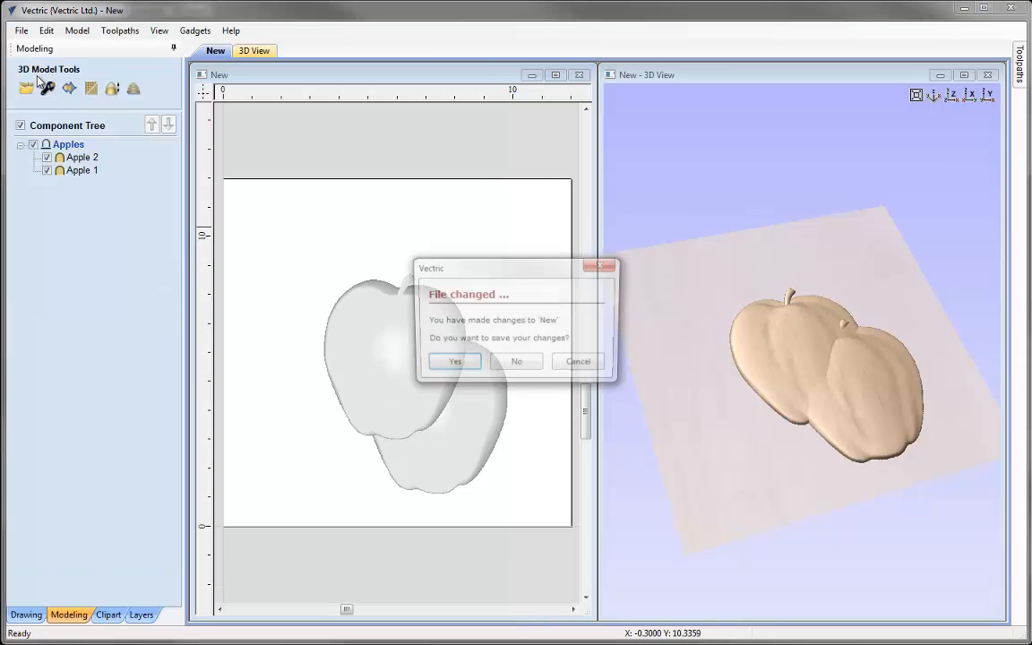
{"action": "left_click", "coordinate": [531, 368]}
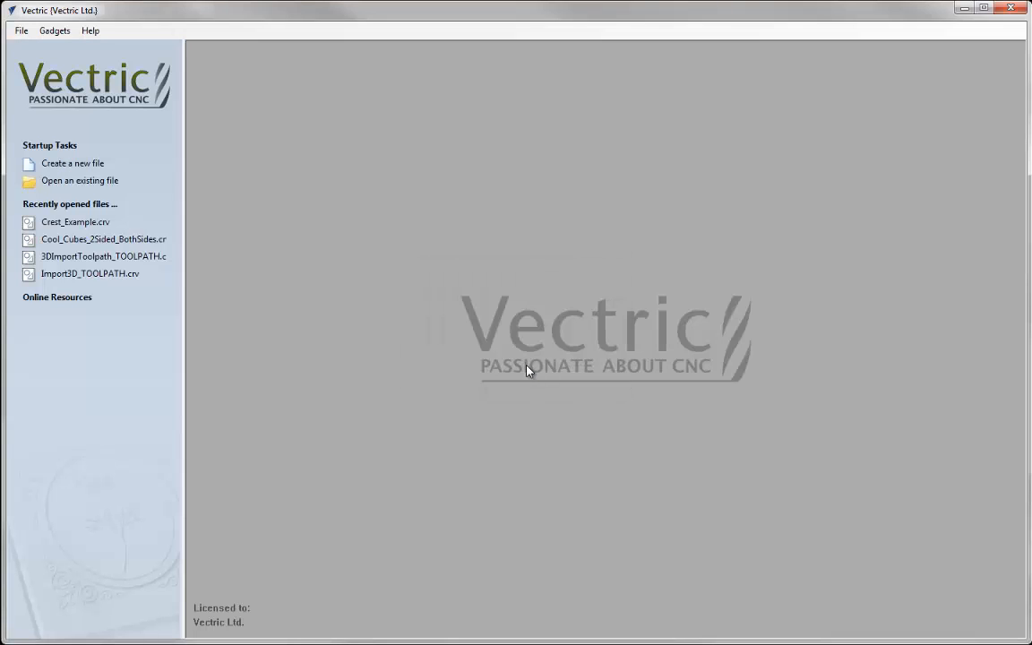
Open Crest_Example.crv and show its 2D and 3D views side by side with the component tree.
{"action": "left_click", "coordinate": [90, 180]}
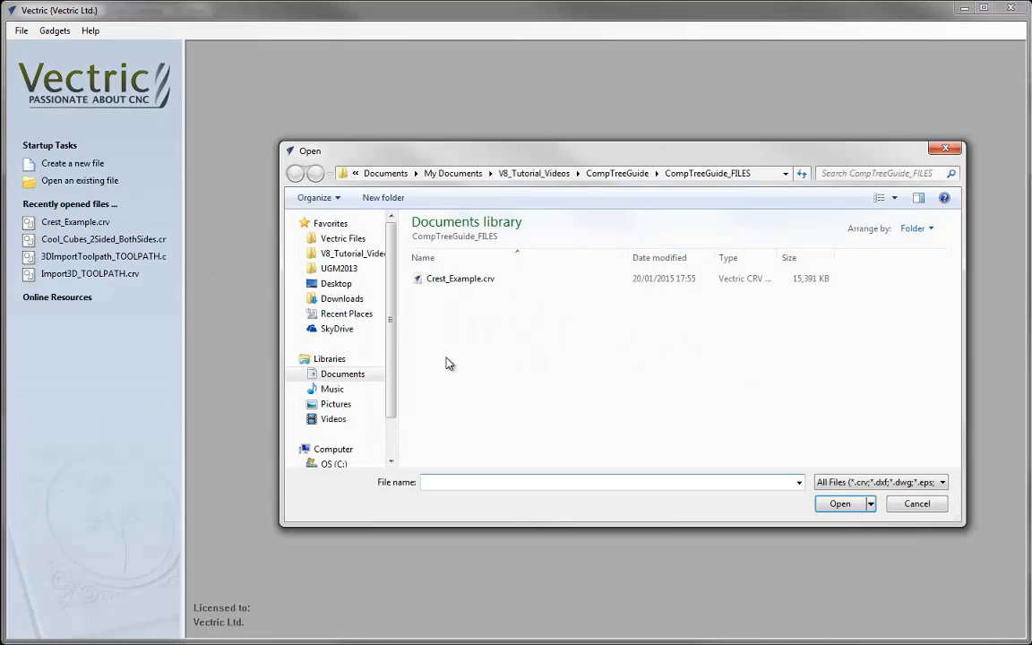
{"action": "left_click", "coordinate": [459, 283]}
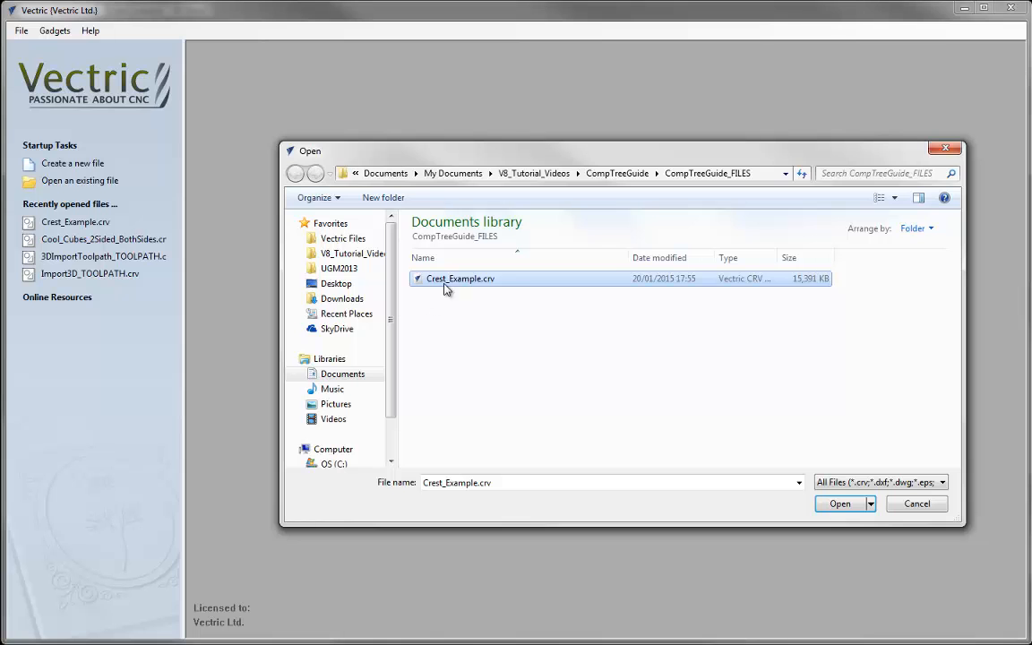
{"action": "left_click", "coordinate": [839, 505]}
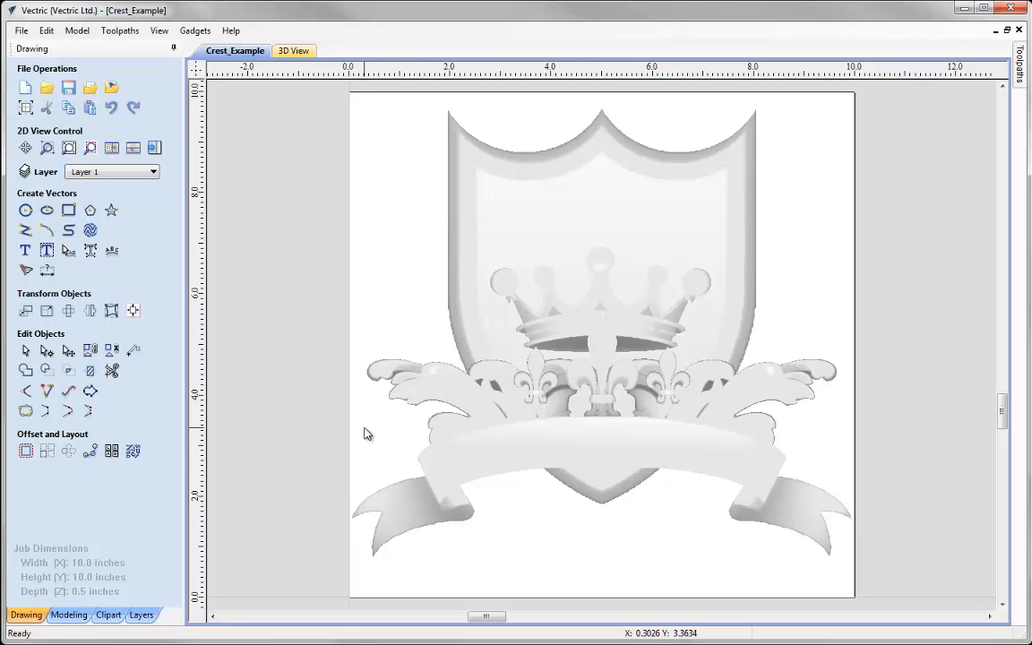
{"action": "left_click", "coordinate": [112, 149]}
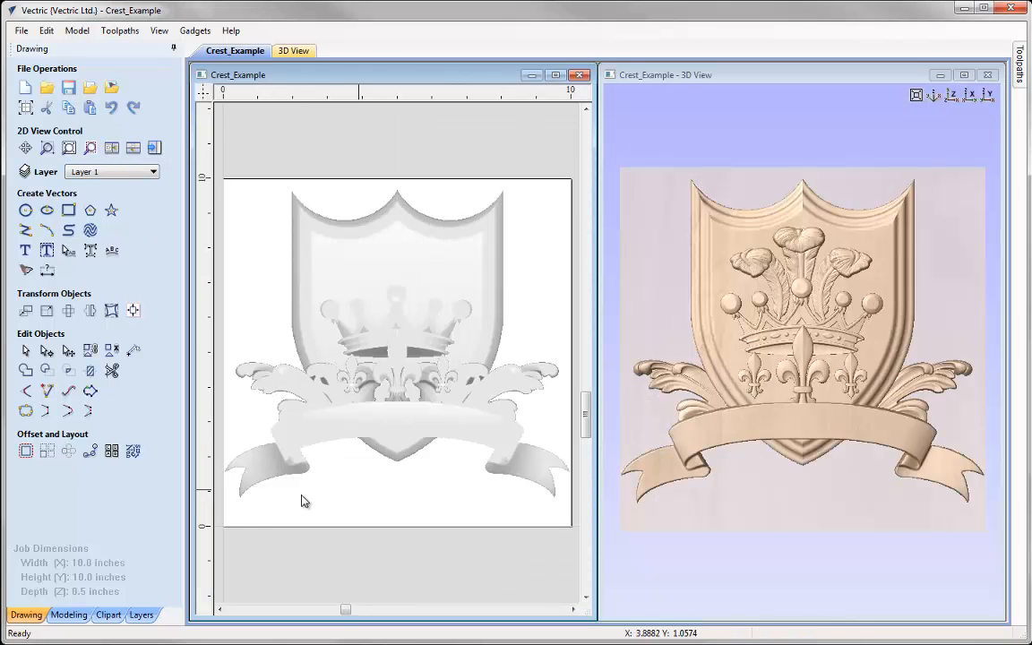
{"action": "left_click", "coordinate": [69, 614]}
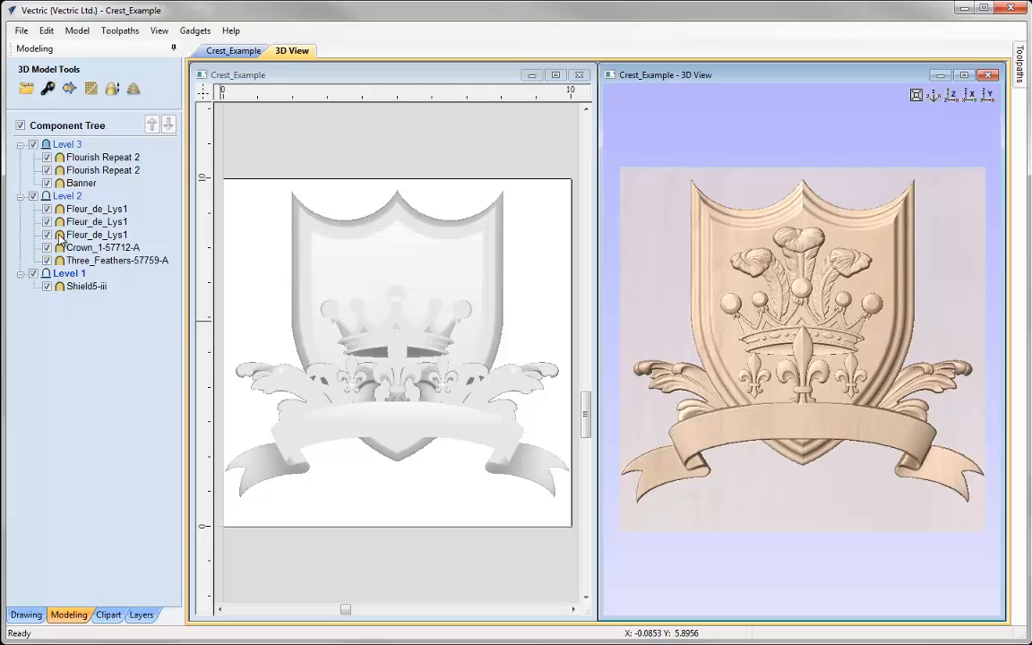
Hide all components of the crest, show Level 1 on its own, and replace it with only Level 2.
{"action": "left_click", "coordinate": [21, 126]}
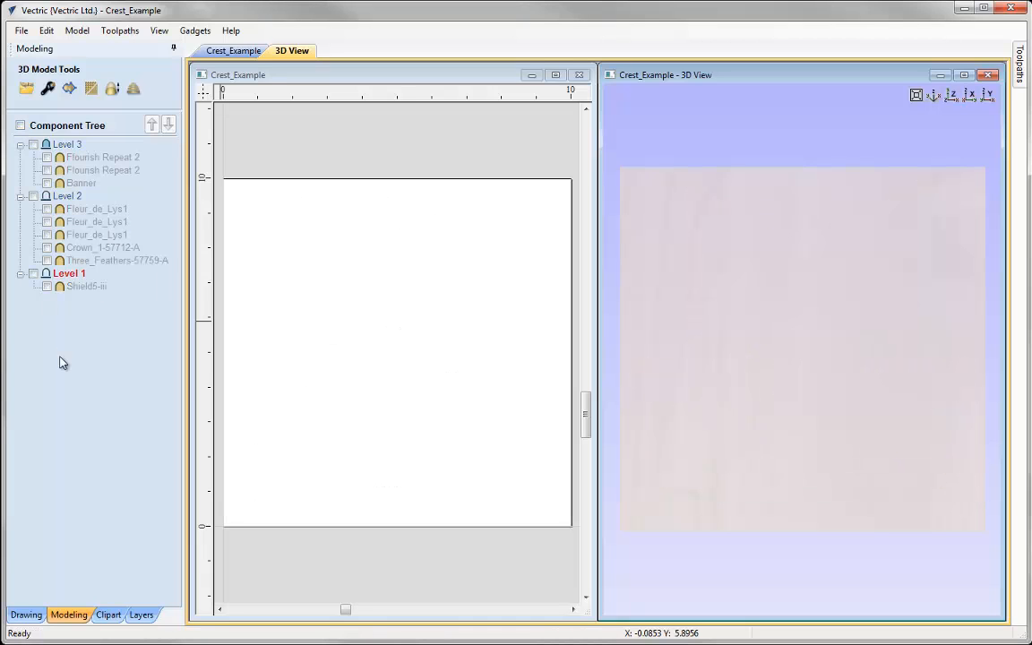
{"action": "left_click", "coordinate": [34, 273]}
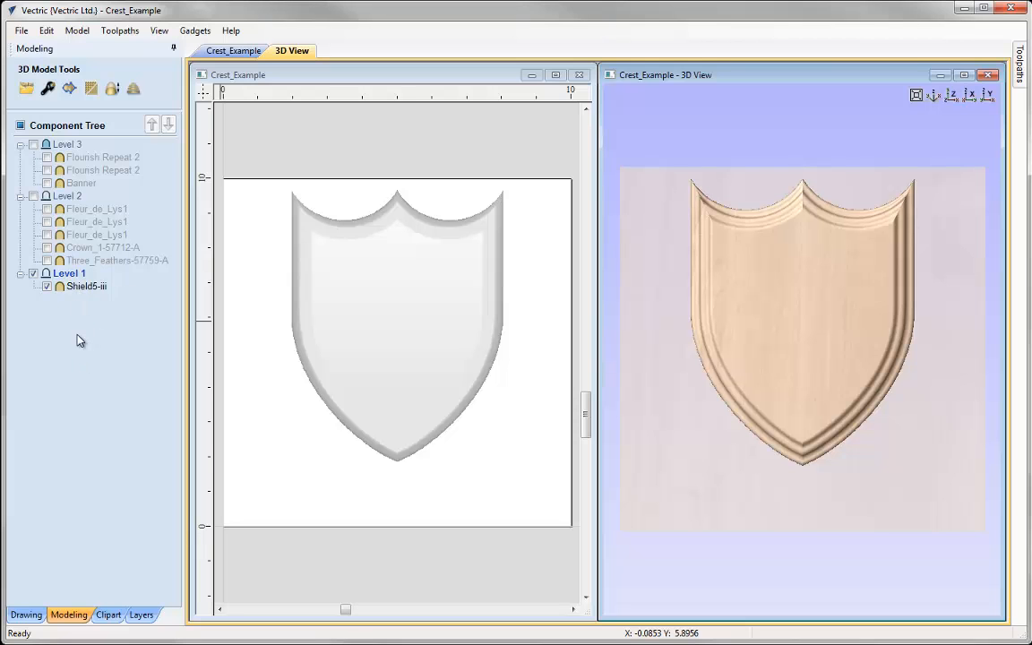
{"action": "left_click", "coordinate": [33, 273]}
{"action": "left_click", "coordinate": [33, 195]}
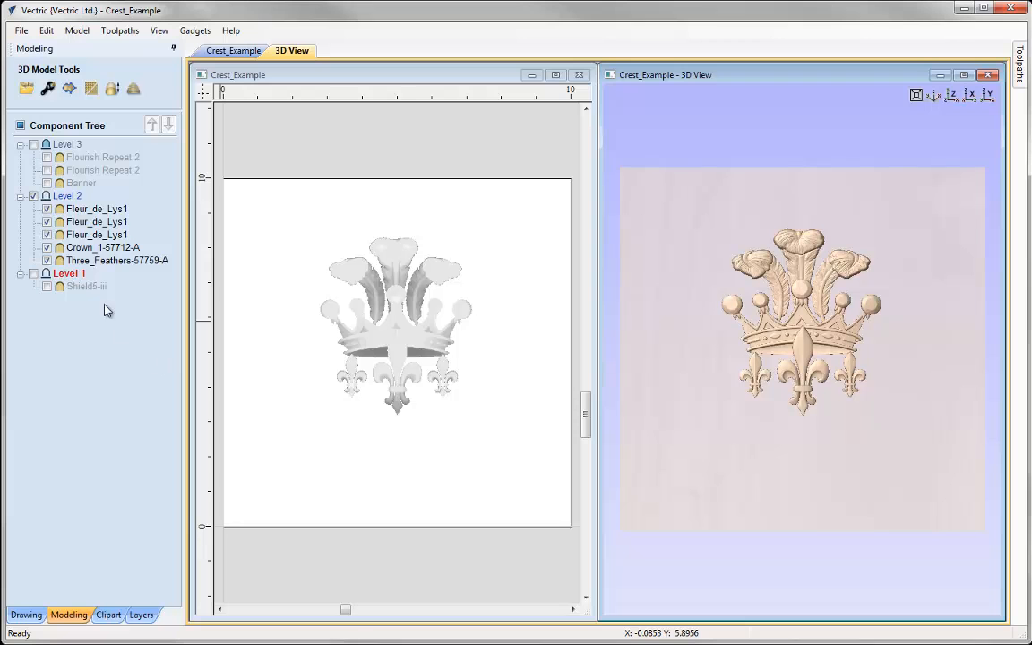
Show only the Three_Feathers-57759-A component of Level 2.
{"action": "mouse_move", "coordinate": [90, 256]}
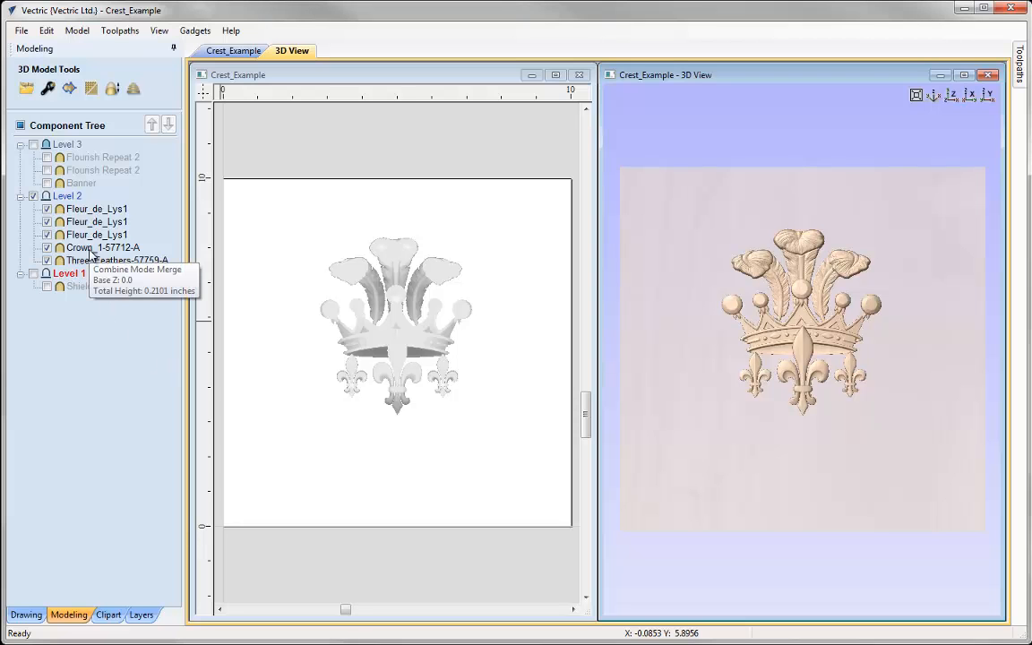
{"action": "right_click", "coordinate": [89, 262]}
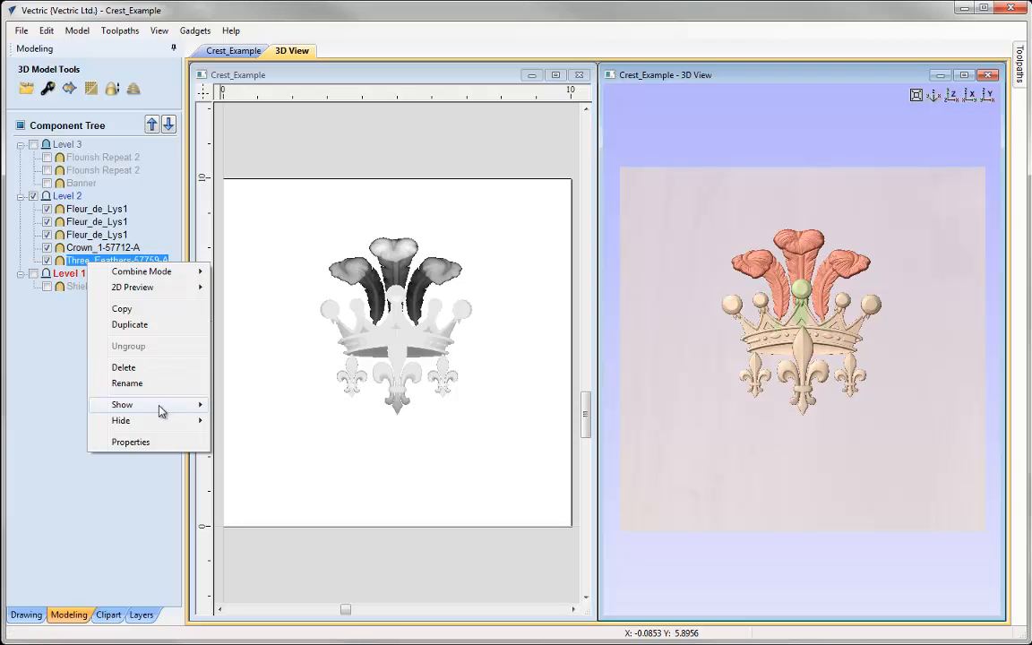
{"action": "mouse_move", "coordinate": [162, 412]}
{"action": "left_click", "coordinate": [246, 420]}
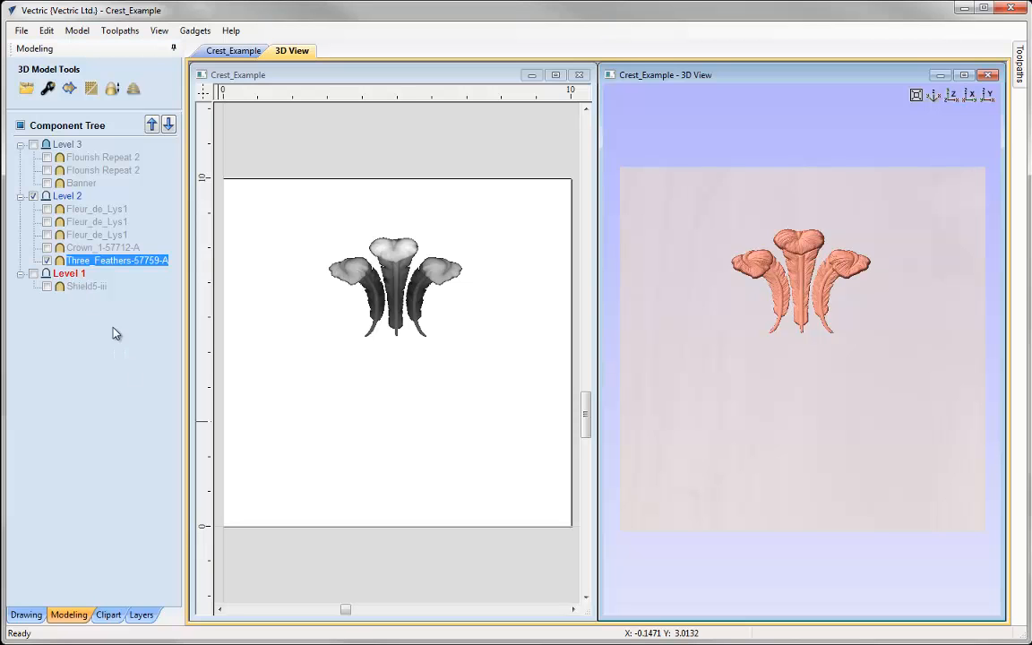
Show the Crown_1-57712-A component with the feathers and examine how the two overlap in the 3D model, with the feathers selected and deselected.
{"action": "mouse_move", "coordinate": [71, 254]}
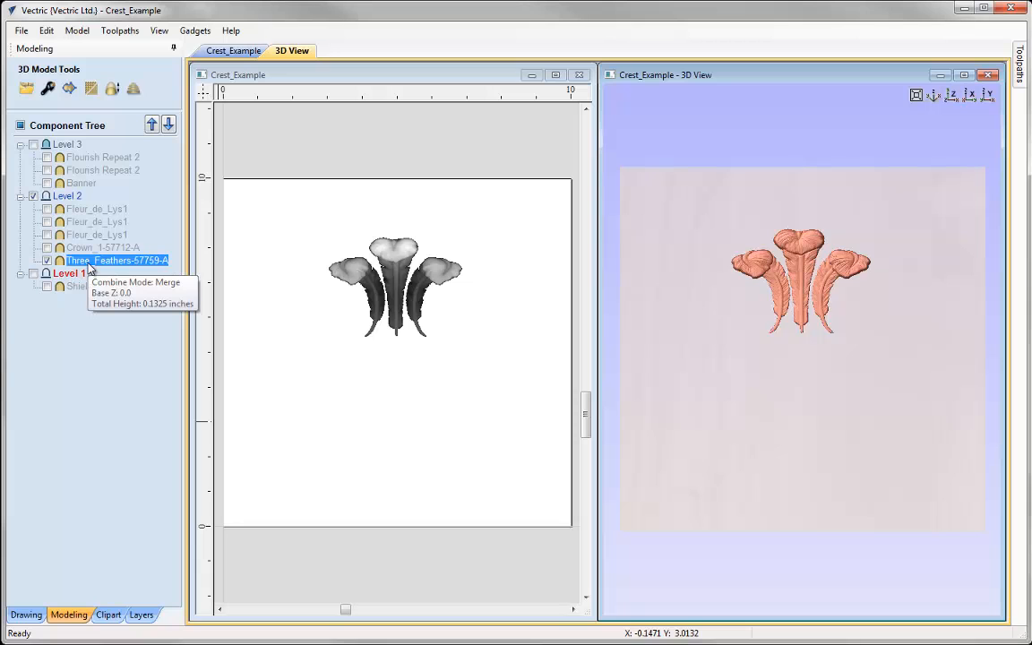
{"action": "left_click", "coordinate": [47, 248]}
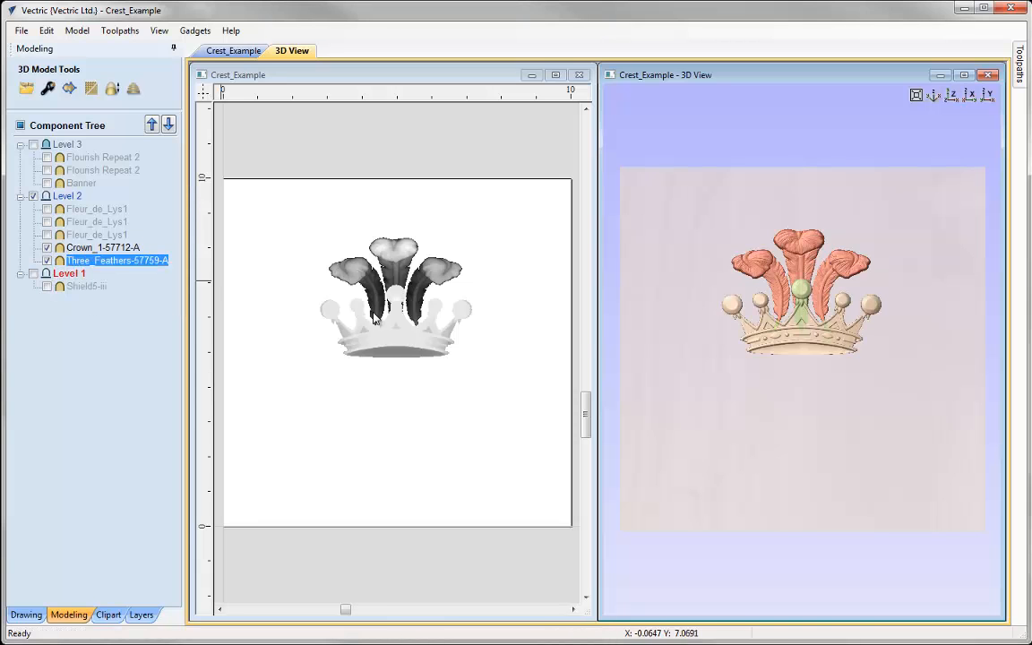
{"action": "left_click_drag", "start_coordinate": [779, 350], "coordinate": [886, 269]}
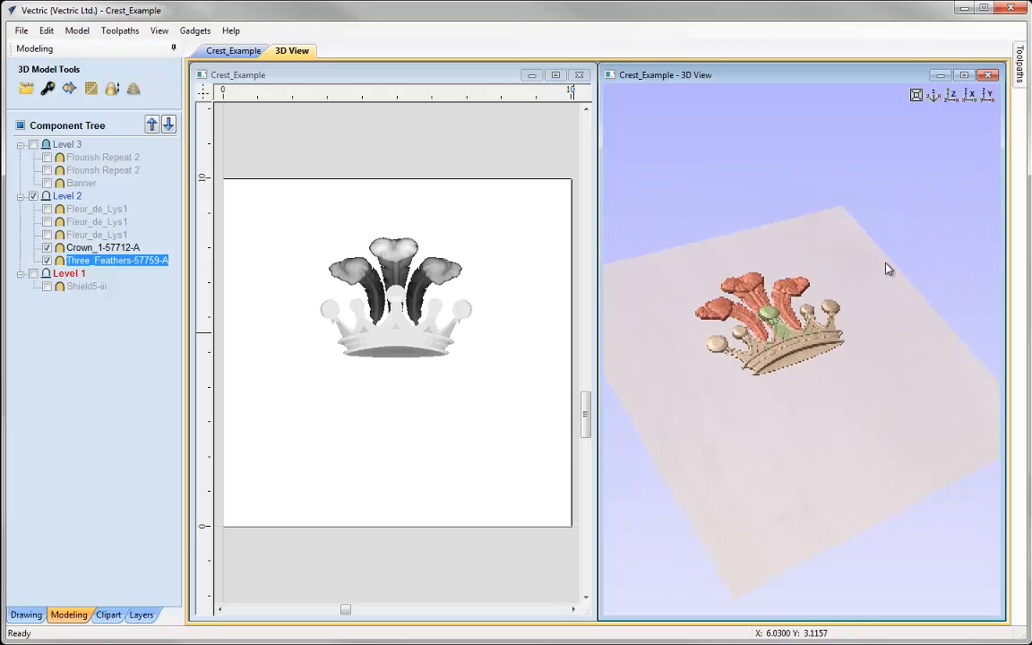
{"action": "left_click", "coordinate": [934, 96]}
{"action": "scroll", "coordinate": [792, 273], "scroll_direction": "up", "scroll_amount": 6}
{"action": "left_click_drag", "start_coordinate": [792, 274], "coordinate": [749, 278]}
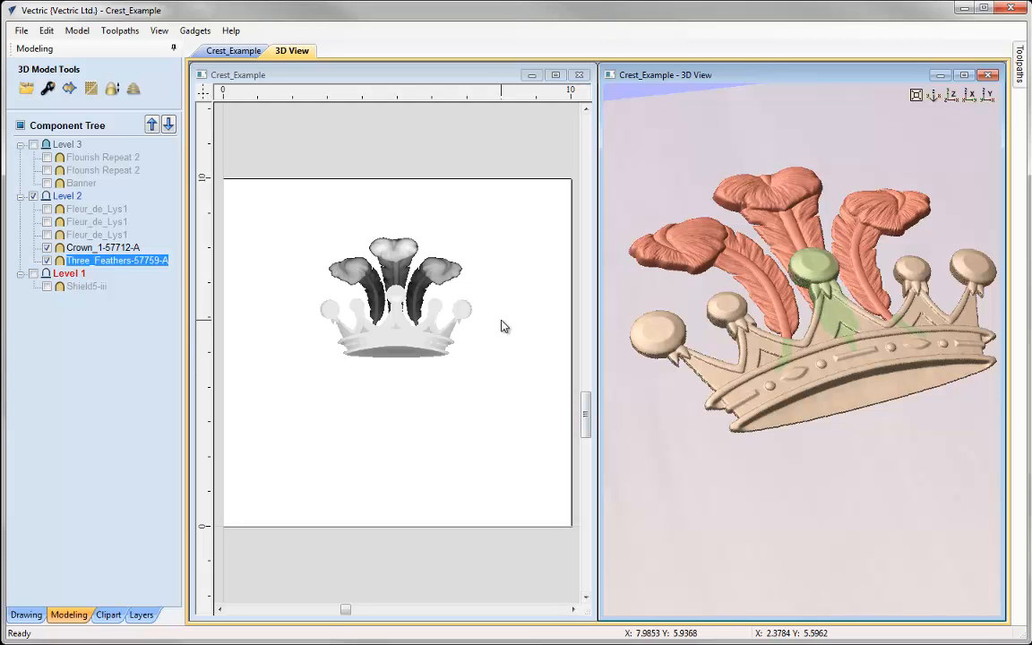
{"action": "left_click", "coordinate": [501, 436]}
{"action": "left_click_drag", "start_coordinate": [750, 342], "coordinate": [887, 268]}
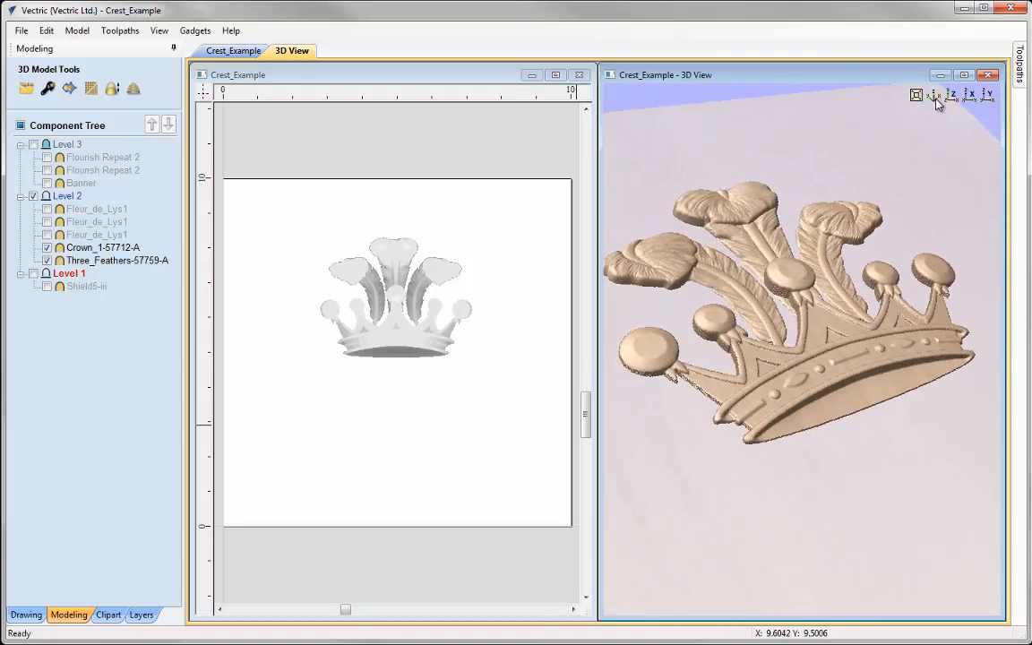
{"action": "left_click", "coordinate": [934, 96]}
{"action": "scroll", "coordinate": [873, 260], "scroll_direction": "up", "scroll_amount": 5}
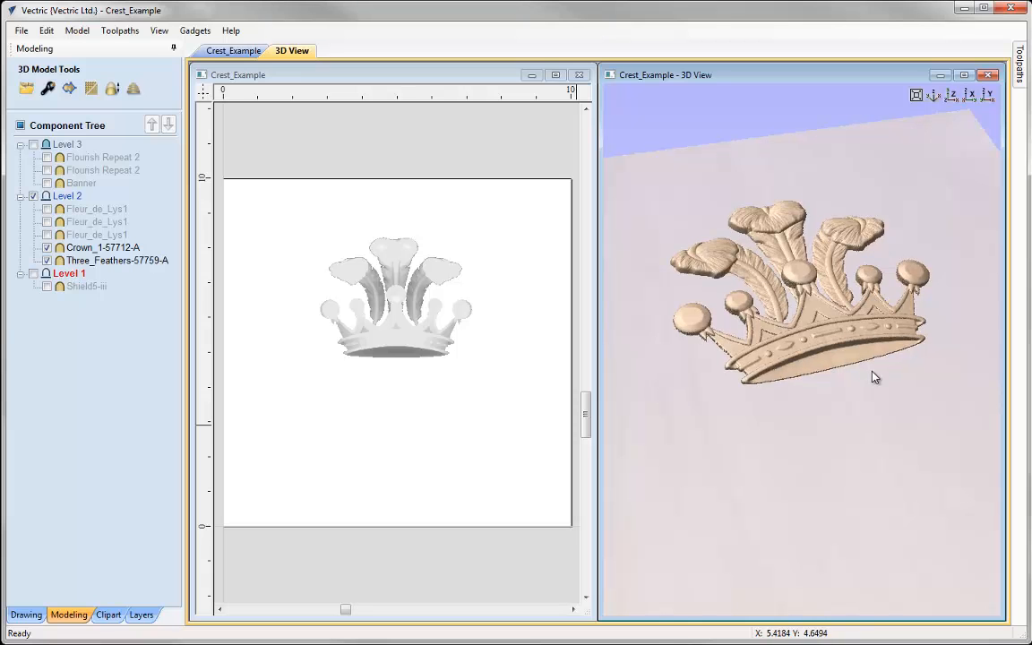
Set the combine mode of Crown_1-57712-A to Add and clear the selection to check the overlap with the feathers.
{"action": "right_click", "coordinate": [73, 249]}
{"action": "mouse_move", "coordinate": [116, 263]}
{"action": "left_click", "coordinate": [220, 263]}
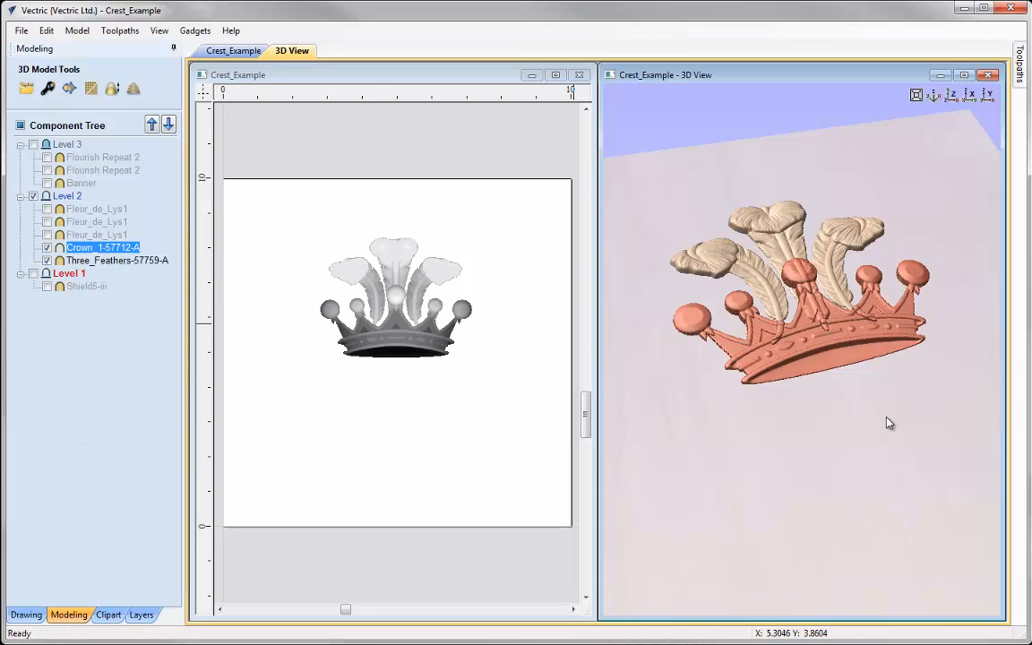
{"action": "left_click", "coordinate": [846, 375]}
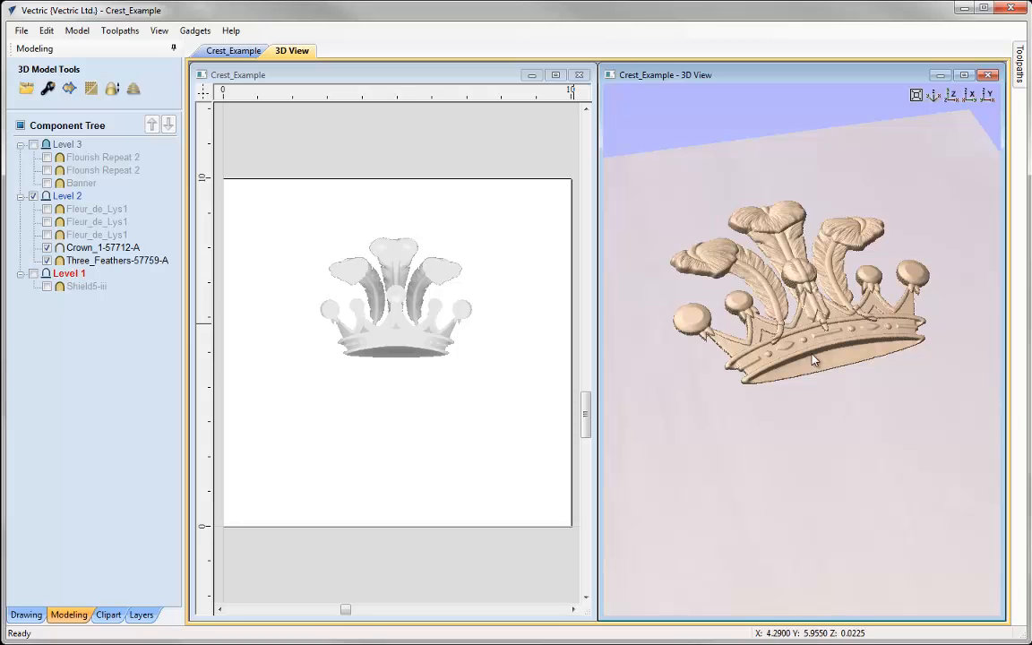
Set the combine mode of Crown_1-57712-A back to Merge.
{"action": "right_click", "coordinate": [75, 251]}
{"action": "mouse_move", "coordinate": [165, 261]}
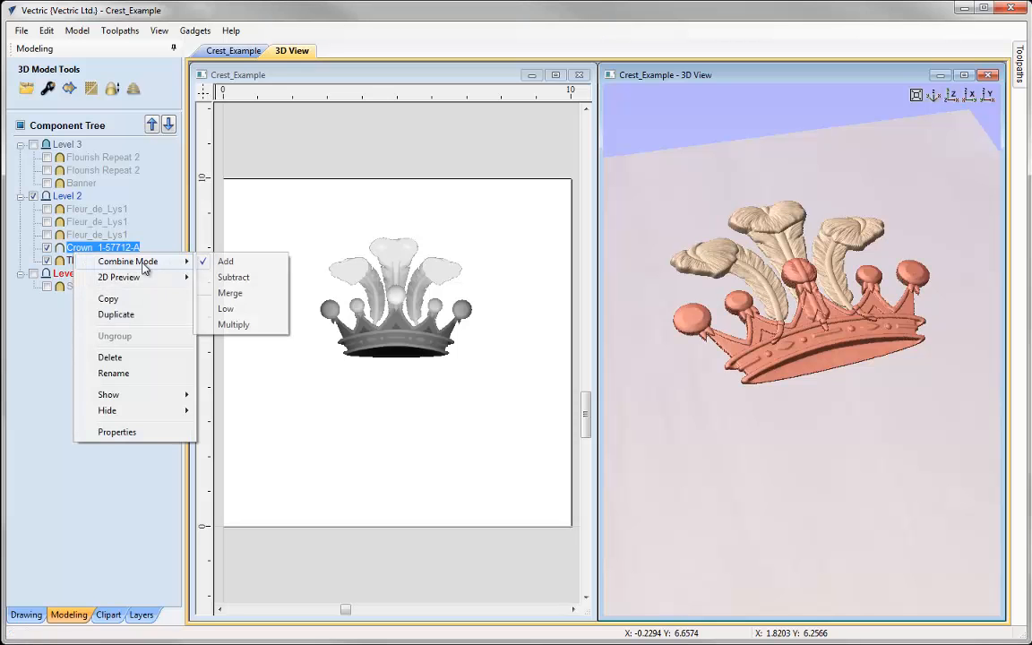
{"action": "left_click", "coordinate": [229, 293]}
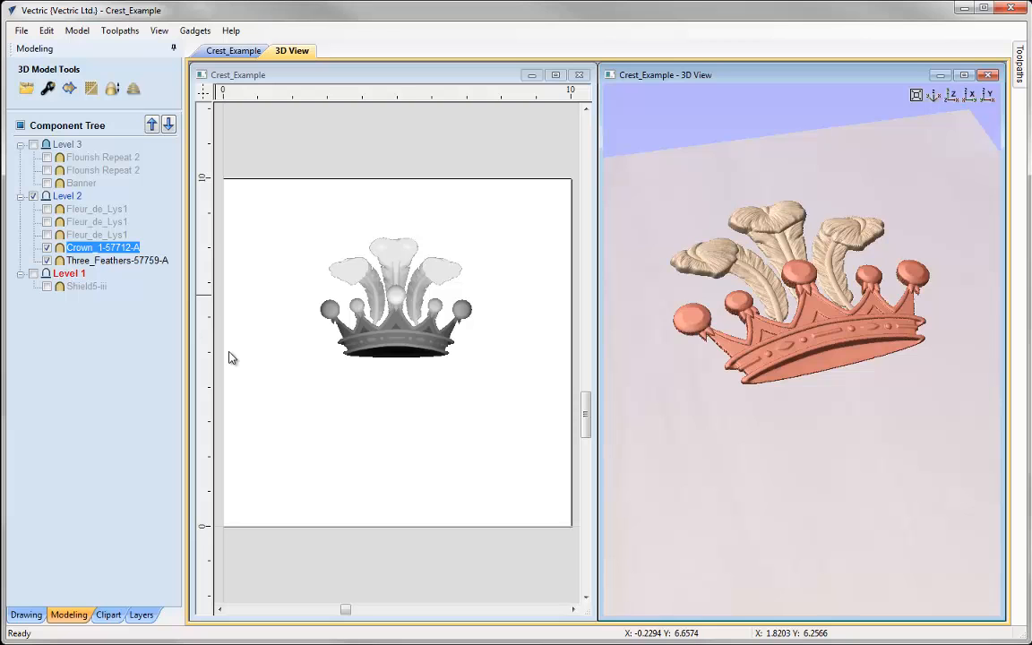
Show the three Fleur_de_Lys1 components of Level 2 and clear the component selection.
{"action": "left_click", "coordinate": [46, 234]}
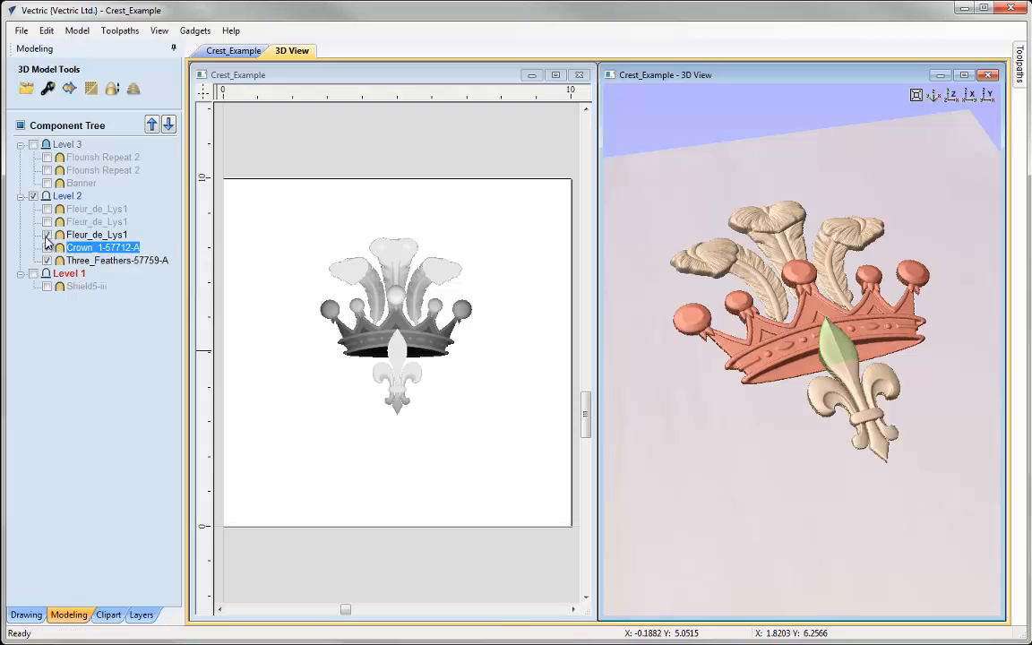
{"action": "left_click", "coordinate": [47, 221]}
{"action": "left_click", "coordinate": [47, 209]}
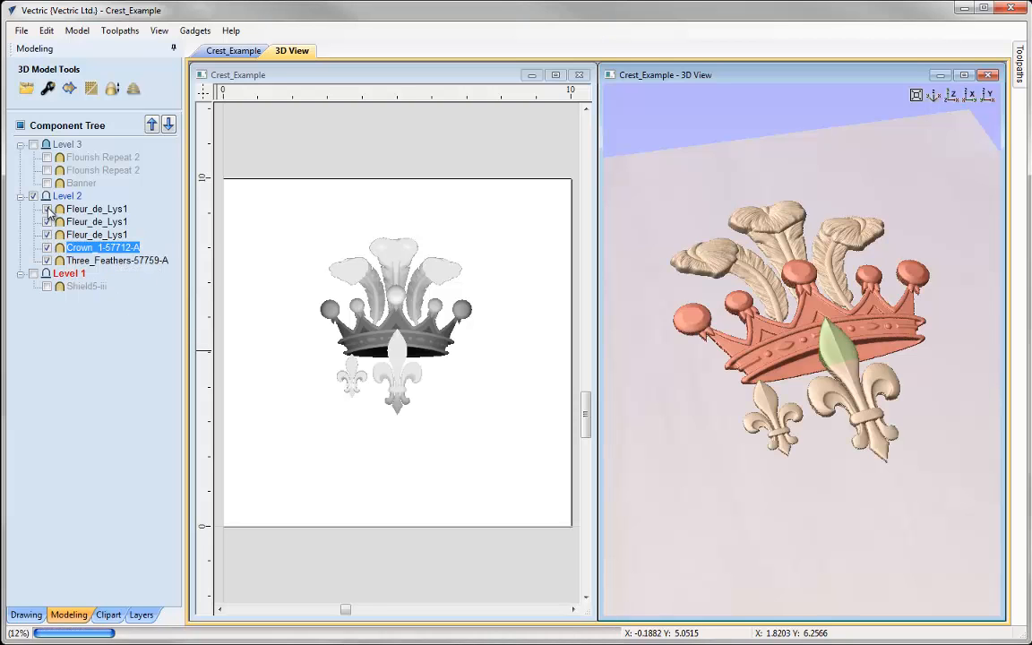
{"action": "left_click", "coordinate": [139, 350]}
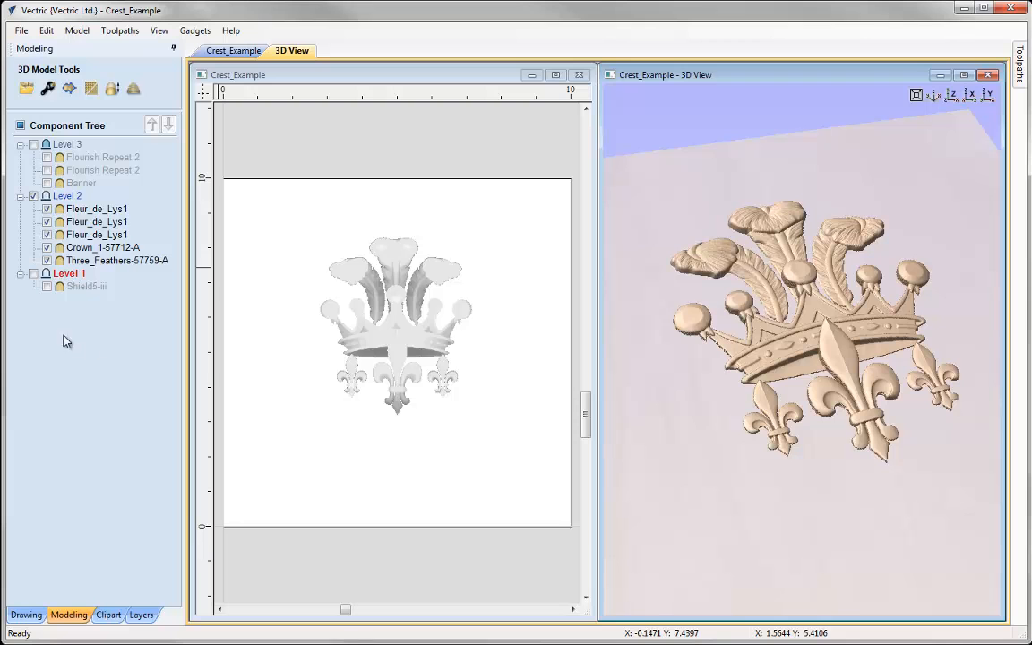
Hide Level 2 and show all components of Level 3 in the 3D model.
{"action": "left_click", "coordinate": [33, 195]}
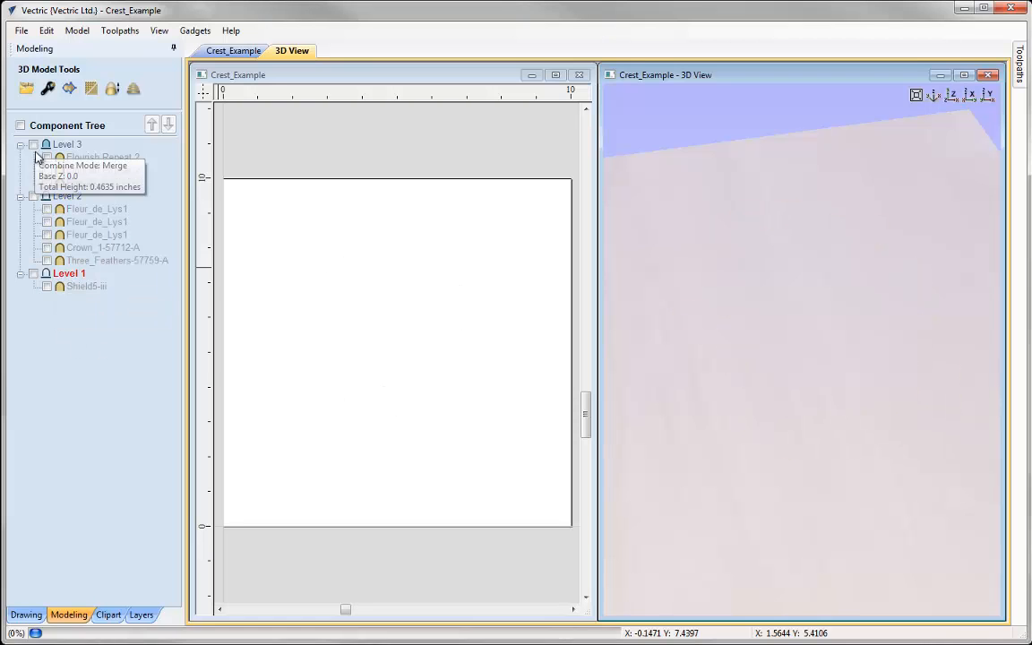
{"action": "left_click", "coordinate": [33, 145]}
{"action": "left_click_drag", "start_coordinate": [815, 323], "coordinate": [775, 309]}
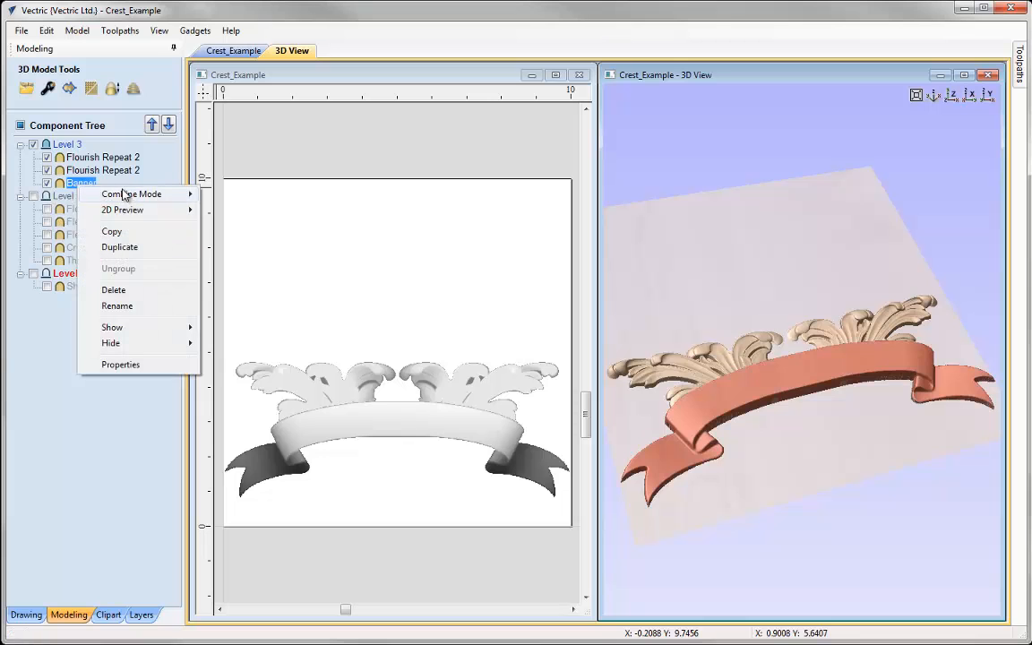
Show only the Banner component and clear the component selection.
{"action": "mouse_move", "coordinate": [125, 327]}
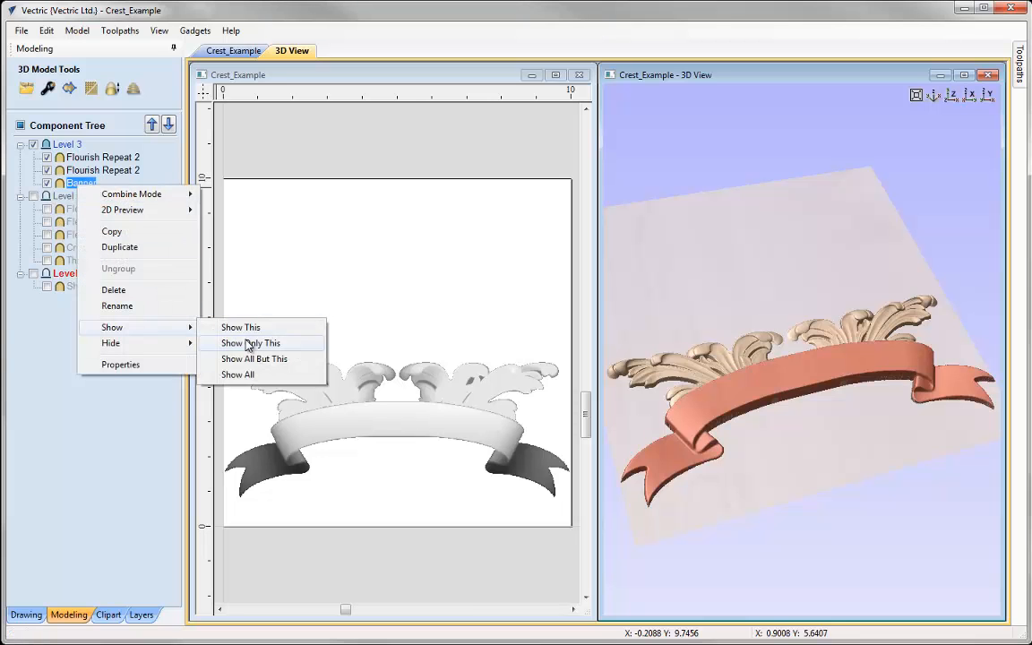
{"action": "left_click", "coordinate": [251, 342]}
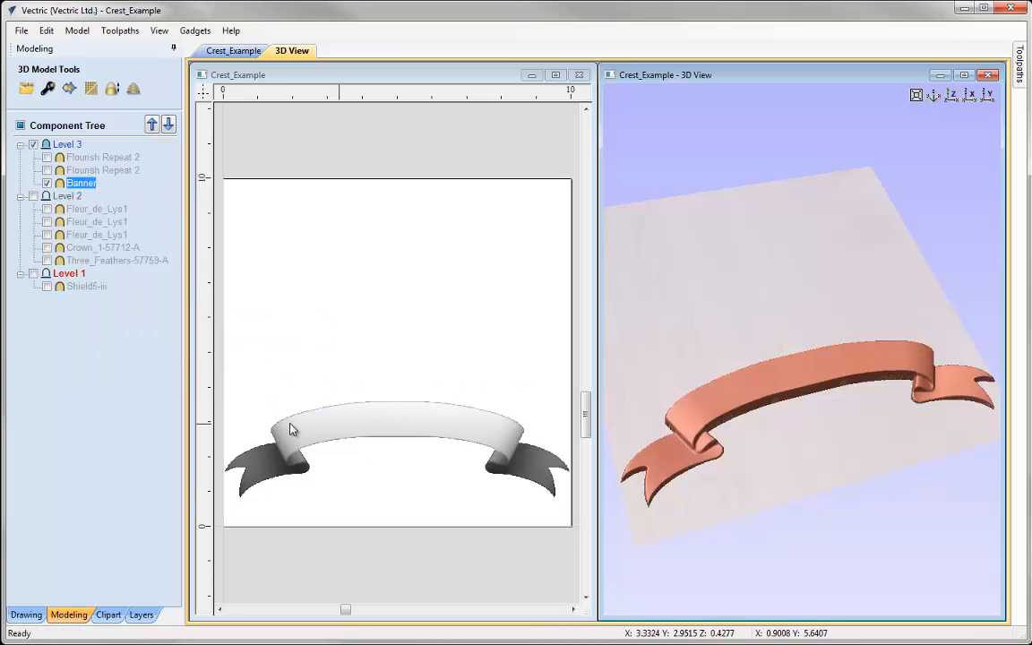
{"action": "left_click", "coordinate": [121, 345]}
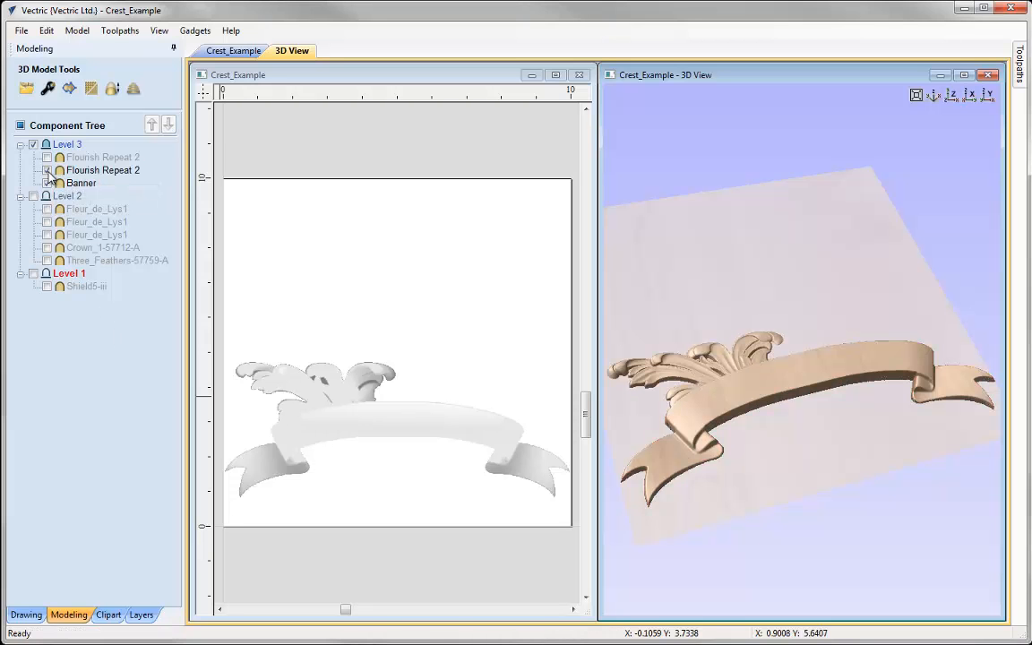
Show both Flourish Repeat 2 components with the Banner and examine how they blend in the 3D model.
{"action": "left_click", "coordinate": [48, 158]}
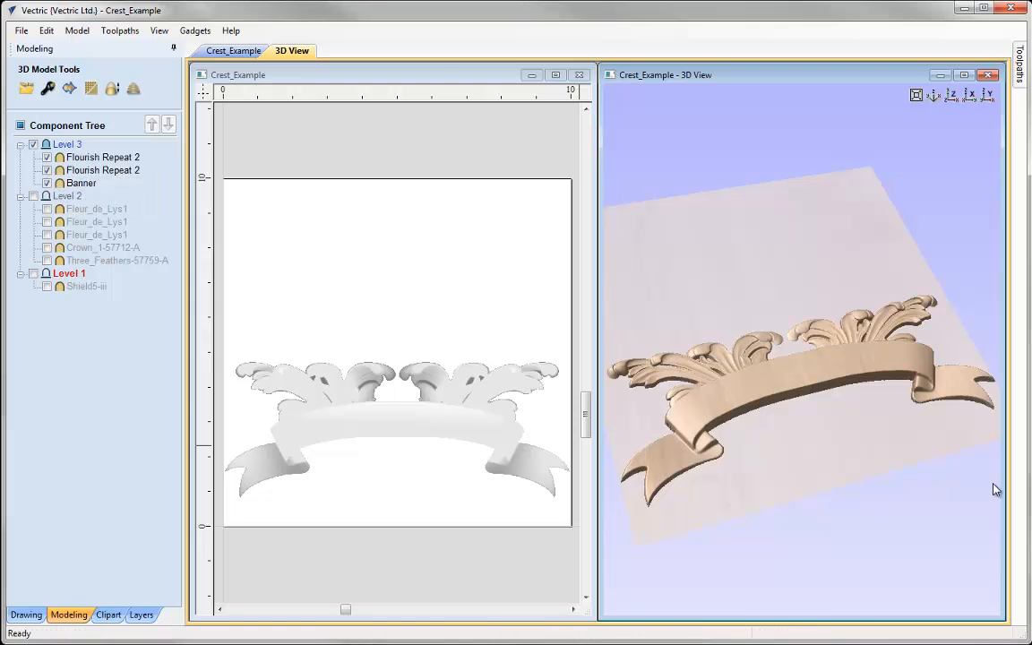
{"action": "left_click_drag", "start_coordinate": [826, 415], "coordinate": [714, 477]}
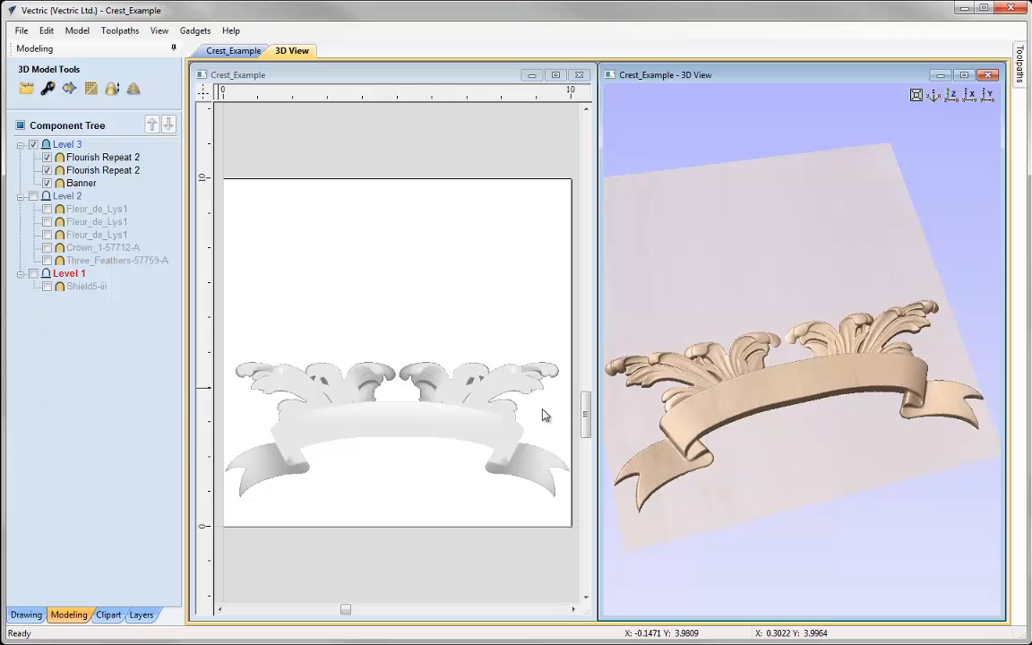
{"action": "left_click", "coordinate": [935, 97]}
Hide Level 3, and build up the crest by showing Level 1, Level 2 and Level 3 in that order.
{"action": "left_click", "coordinate": [34, 144]}
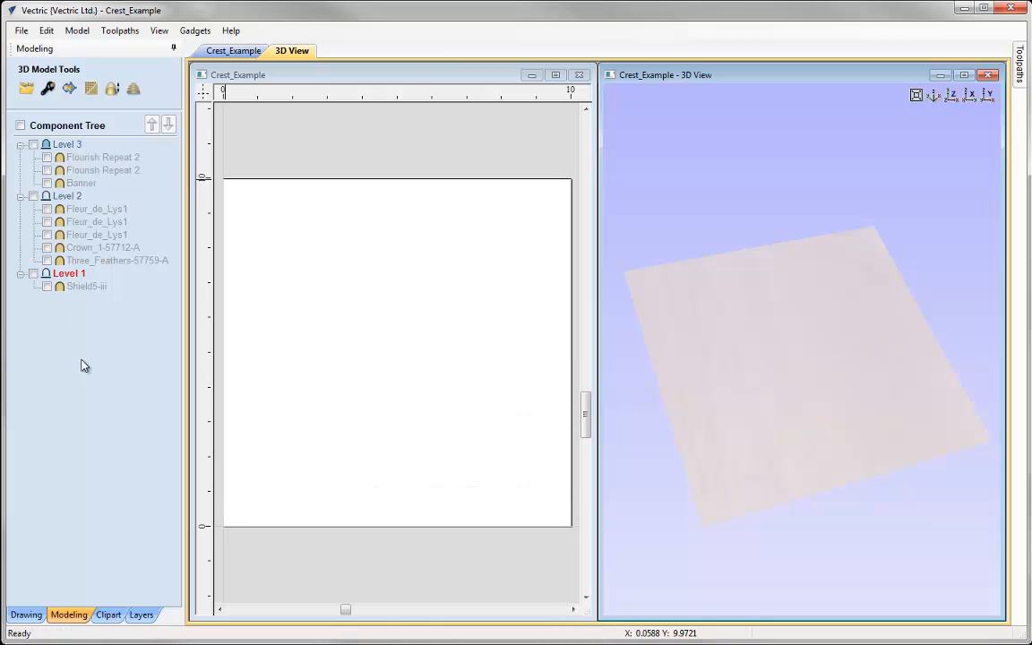
{"action": "left_click", "coordinate": [33, 274]}
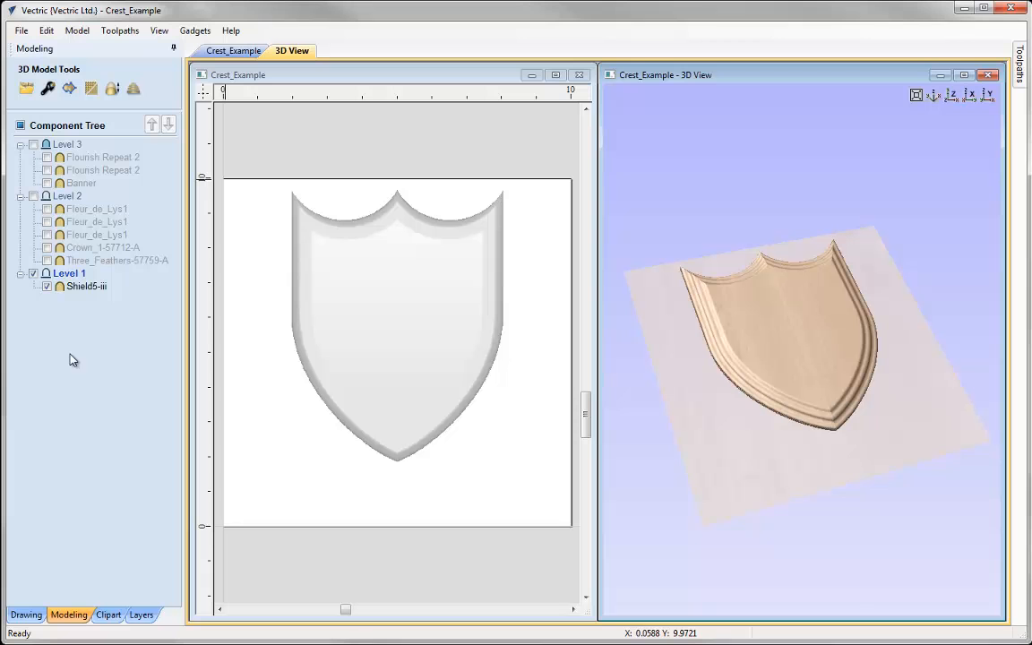
{"action": "mouse_move", "coordinate": [67, 199]}
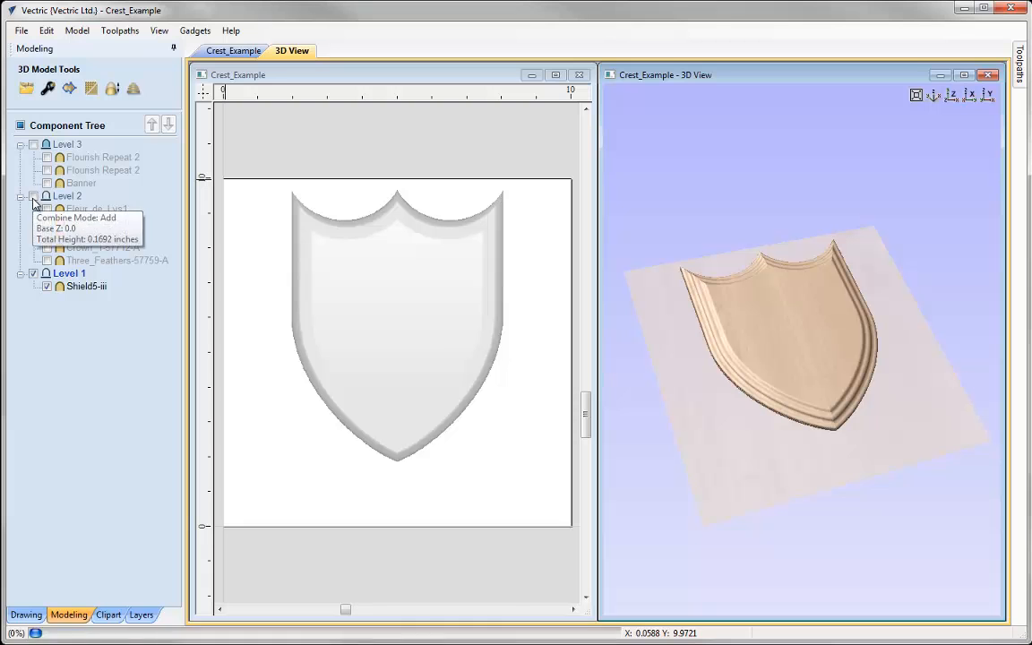
{"action": "left_click", "coordinate": [33, 197]}
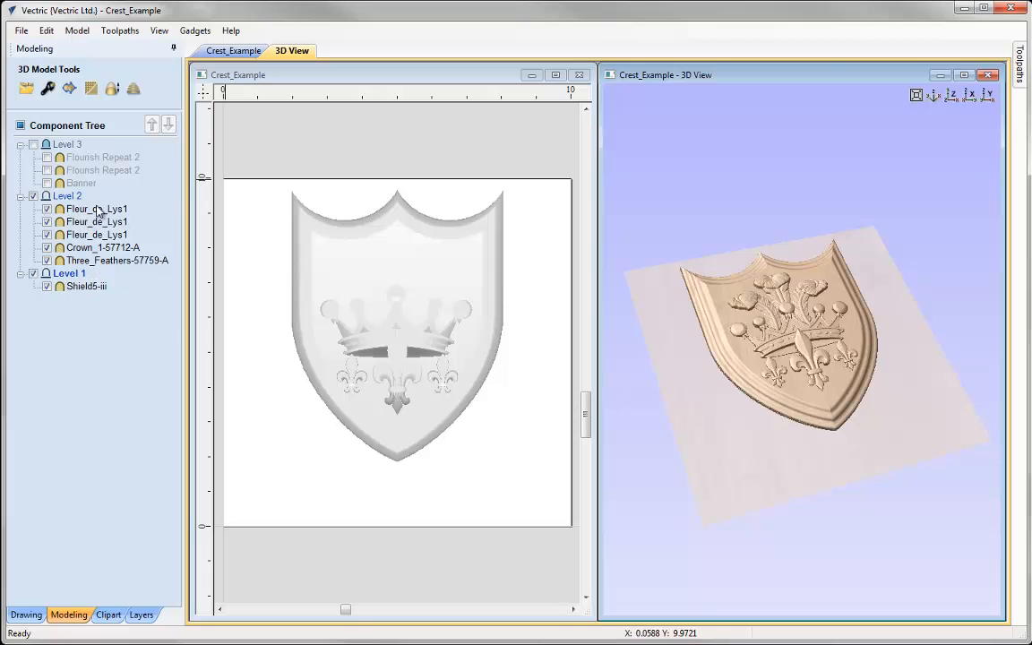
{"action": "mouse_move", "coordinate": [69, 205]}
{"action": "mouse_move", "coordinate": [67, 148]}
{"action": "left_click", "coordinate": [33, 145]}
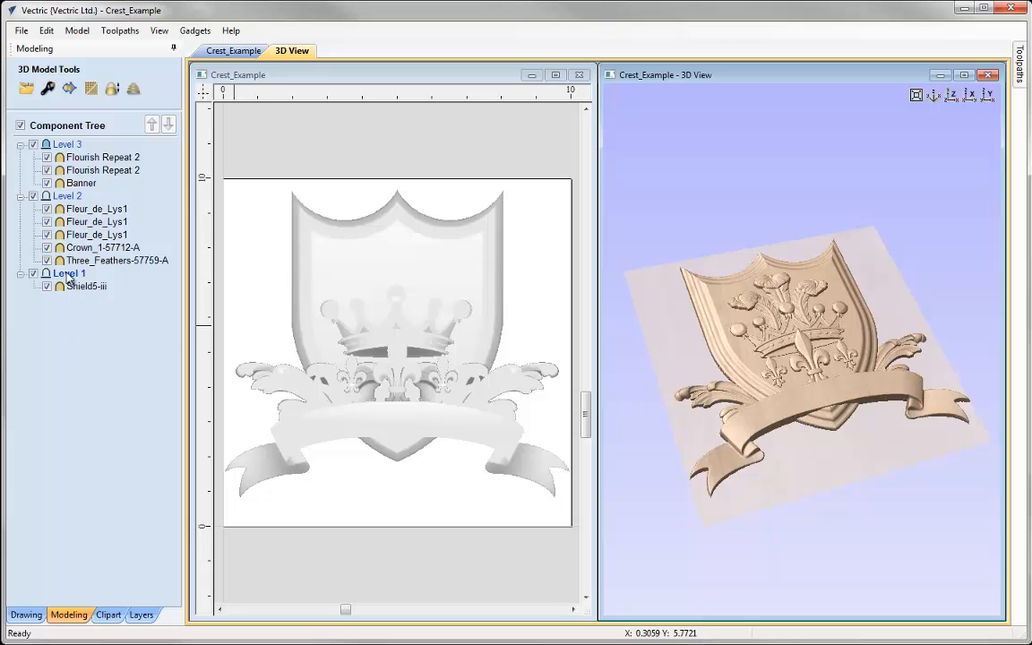
Move Level 1 with the shield above Level 3 in the component tree and inspect the combined model.
{"action": "left_click_drag", "start_coordinate": [69, 277], "coordinate": [67, 145]}
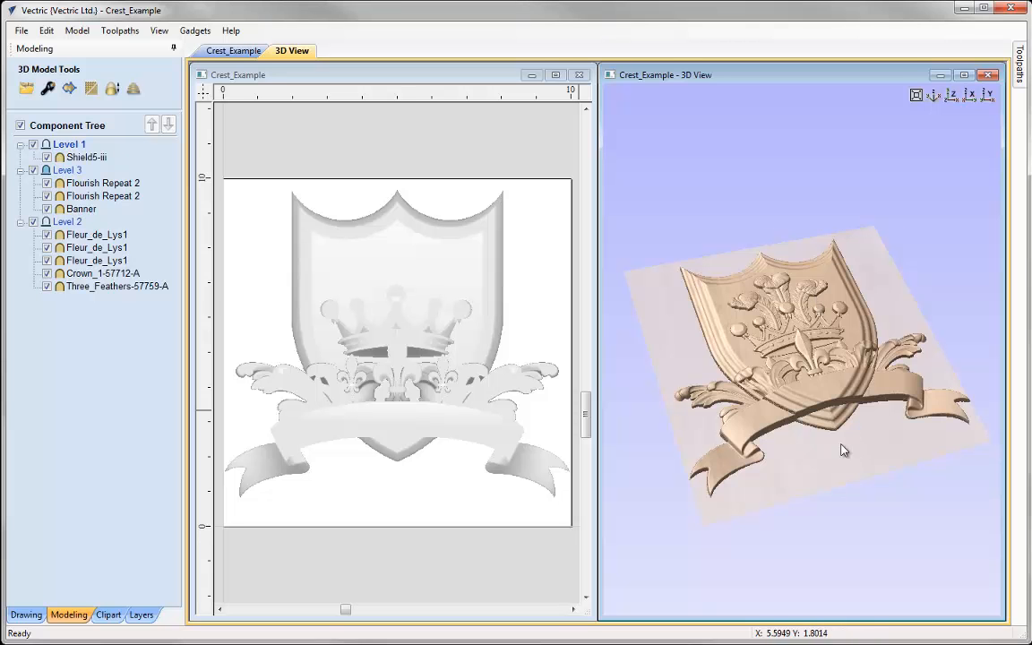
{"action": "scroll", "coordinate": [842, 449], "scroll_direction": "up", "scroll_amount": 5}
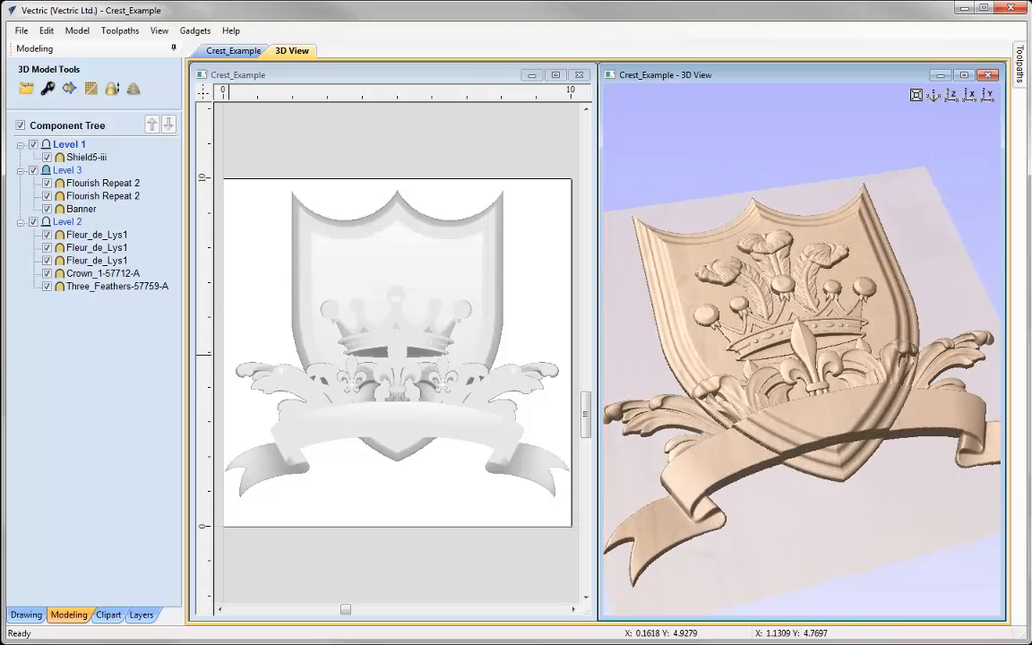
Hide all components, and show Level 2, Level 3 and Level 1 one after another to check the combining order.
{"action": "left_click", "coordinate": [20, 125]}
{"action": "left_click", "coordinate": [34, 222]}
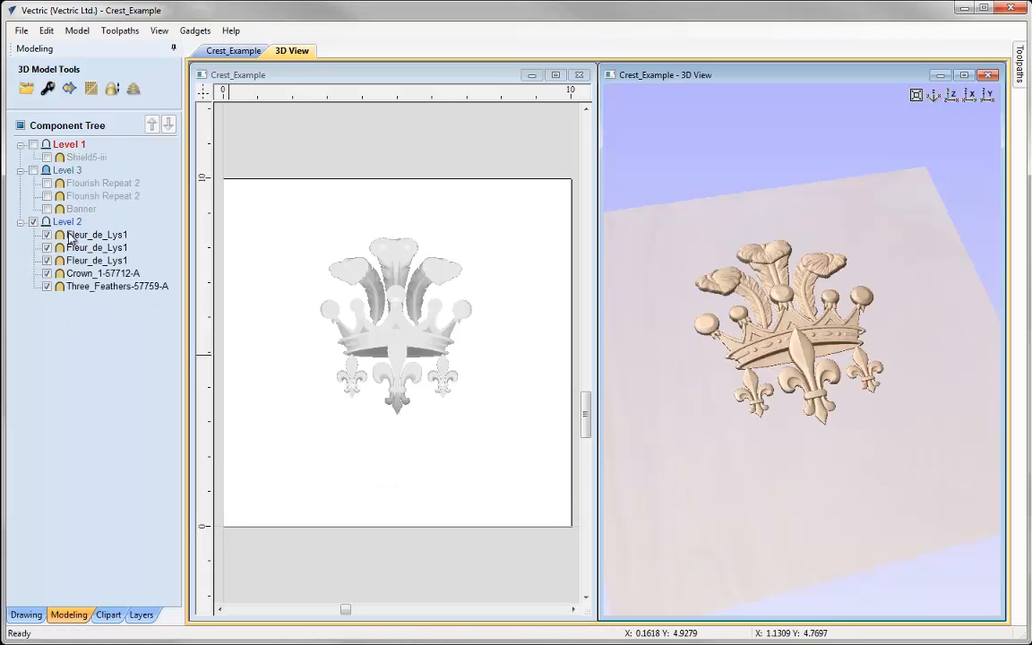
{"action": "left_click", "coordinate": [33, 170]}
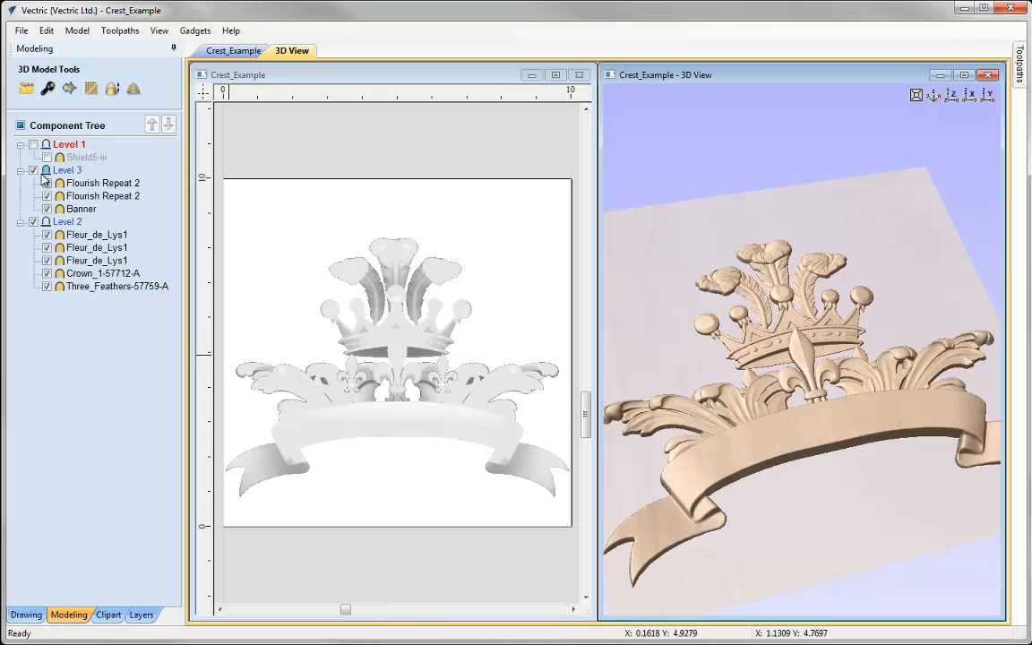
{"action": "left_click", "coordinate": [33, 144]}
Move Level 1 back below Level 2 in the component tree and view the whole crest.
{"action": "mouse_move", "coordinate": [60, 160]}
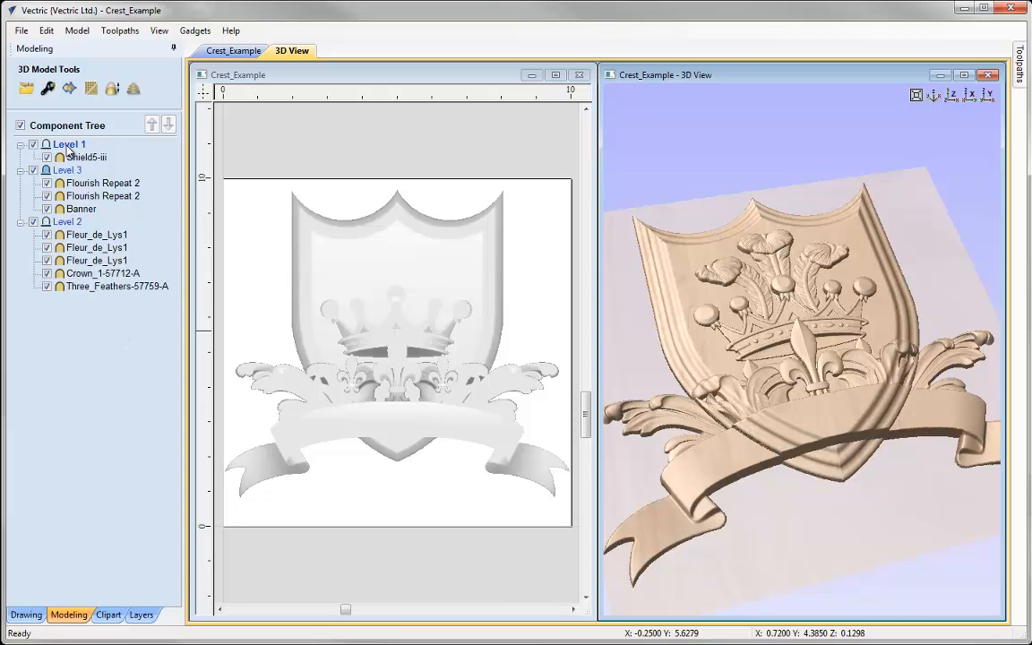
{"action": "left_click_drag", "start_coordinate": [67, 154], "coordinate": [64, 232]}
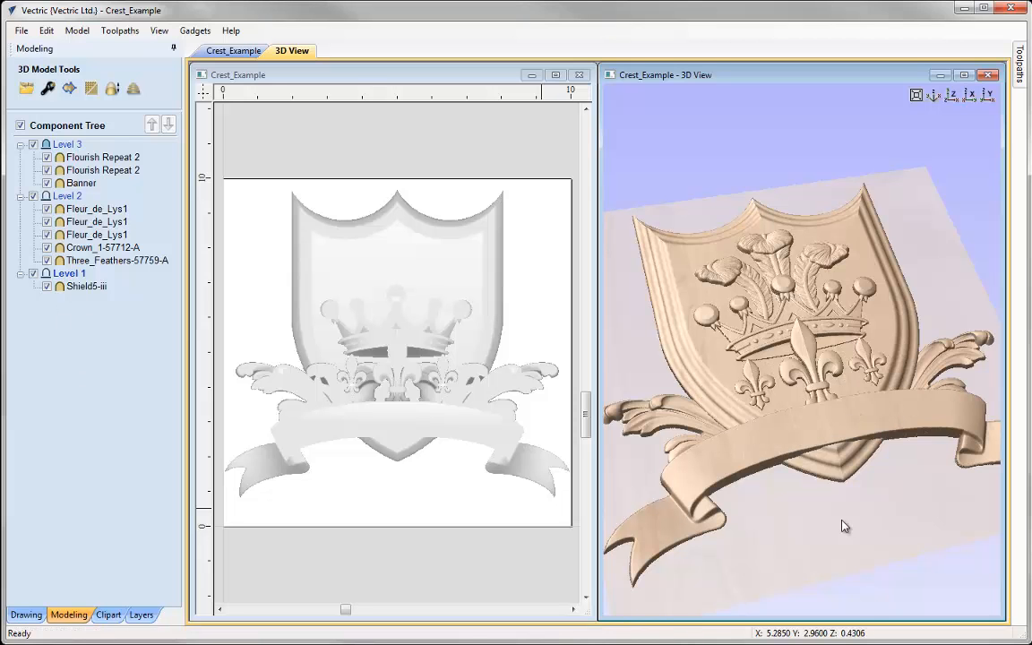
{"action": "left_click", "coordinate": [915, 94]}
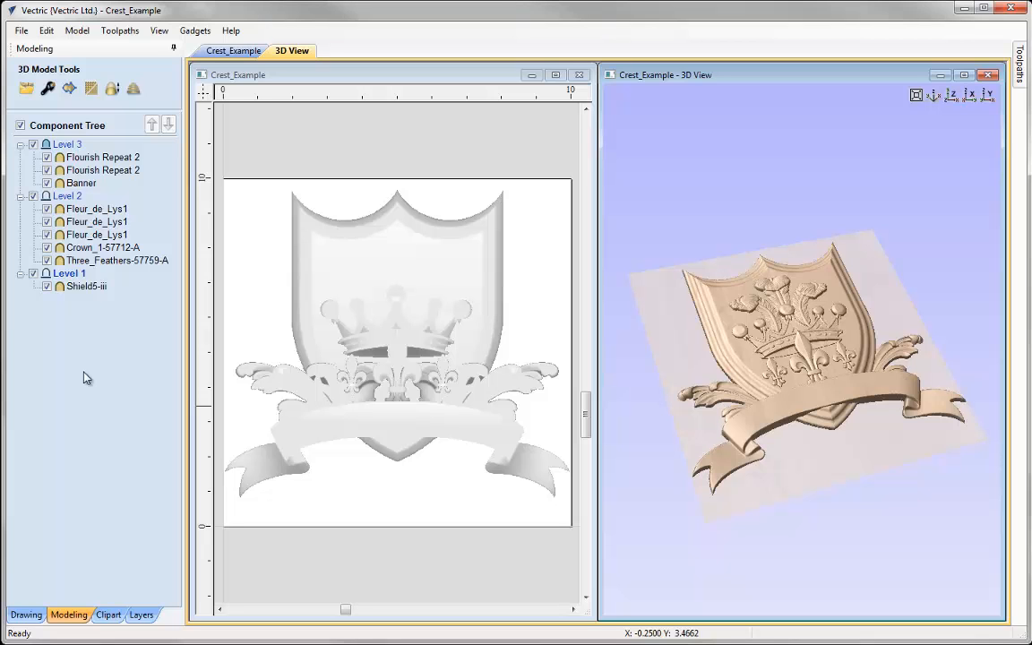
Set the combine mode of Level 2 to Subtract and examine the recessed decoration on the shield.
{"action": "right_click", "coordinate": [72, 201]}
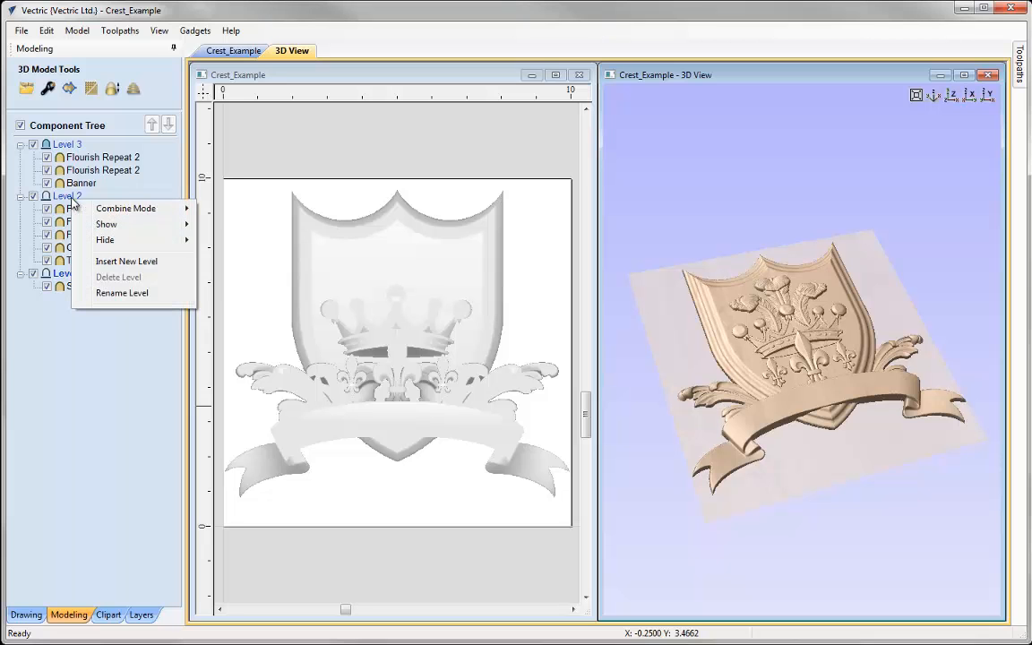
{"action": "mouse_move", "coordinate": [135, 208]}
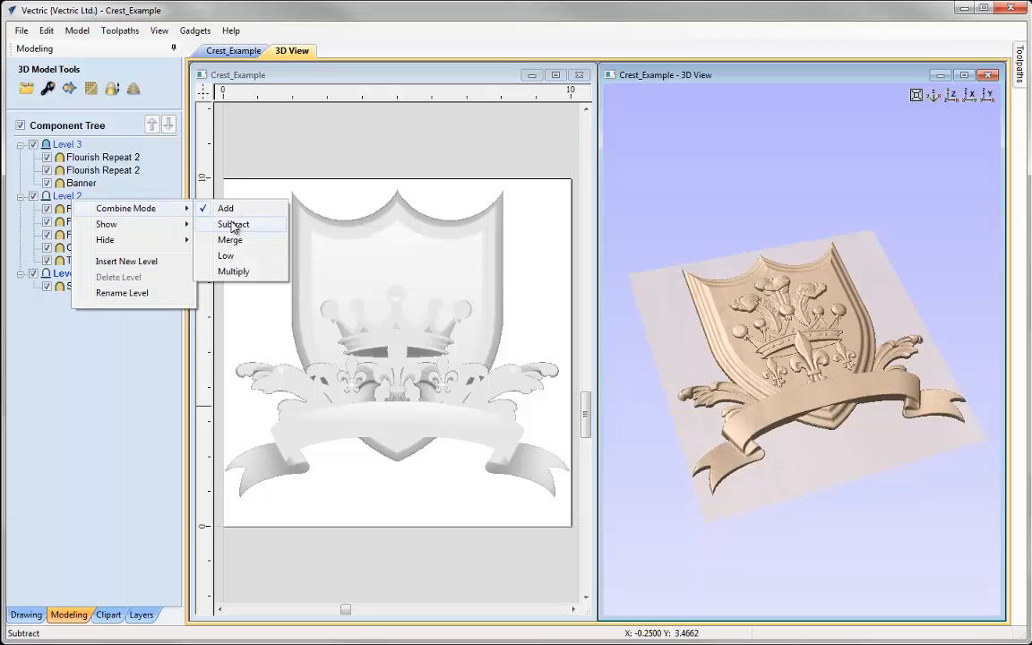
{"action": "left_click", "coordinate": [233, 225]}
{"action": "scroll", "coordinate": [744, 302], "scroll_direction": "up", "scroll_amount": 5}
{"action": "left_click_drag", "start_coordinate": [739, 361], "coordinate": [896, 286]}
{"action": "left_click_drag", "start_coordinate": [892, 350], "coordinate": [804, 97]}
{"action": "scroll", "coordinate": [788, 269], "scroll_direction": "down", "scroll_amount": 5}
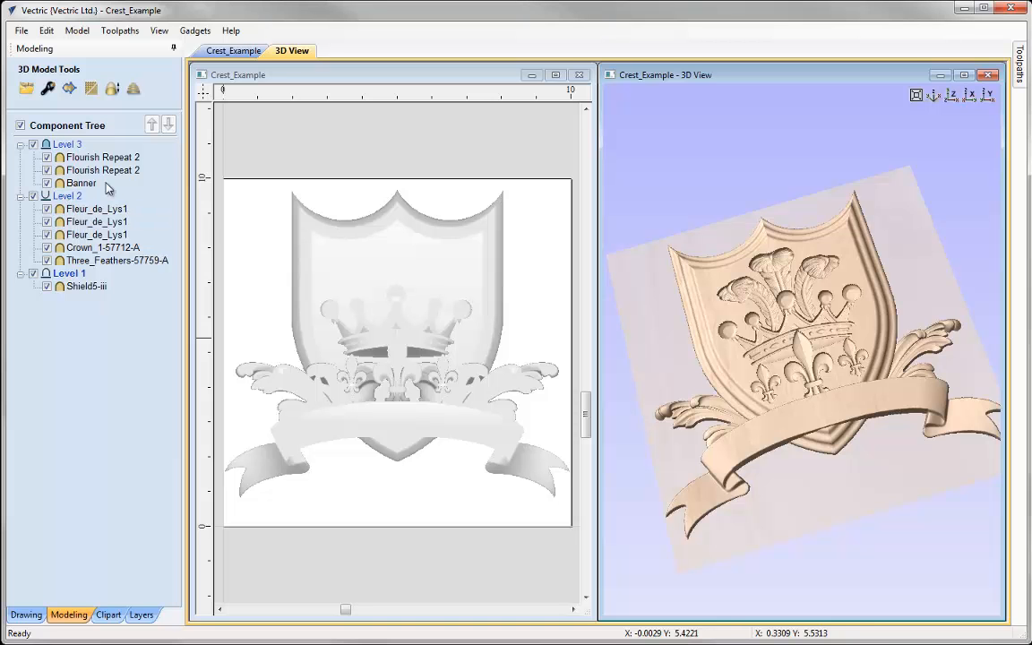
{"action": "left_click_drag", "start_coordinate": [658, 379], "coordinate": [806, 463]}
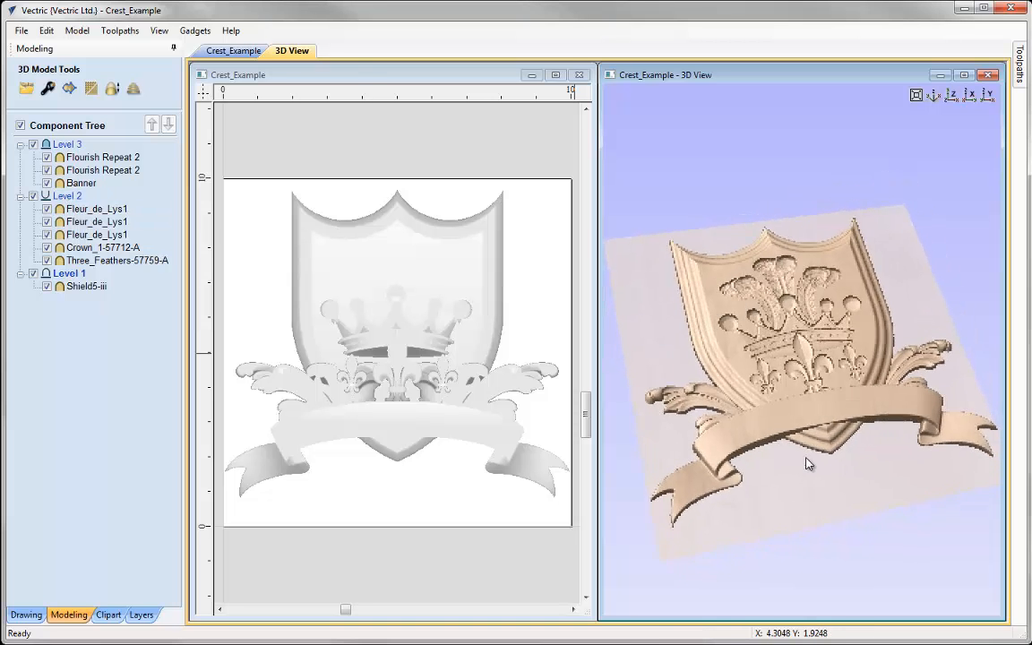
Set the combine mode of Level 2 back to Add and restore the isometric view.
{"action": "right_click", "coordinate": [62, 197]}
{"action": "mouse_move", "coordinate": [90, 208]}
{"action": "left_click", "coordinate": [212, 209]}
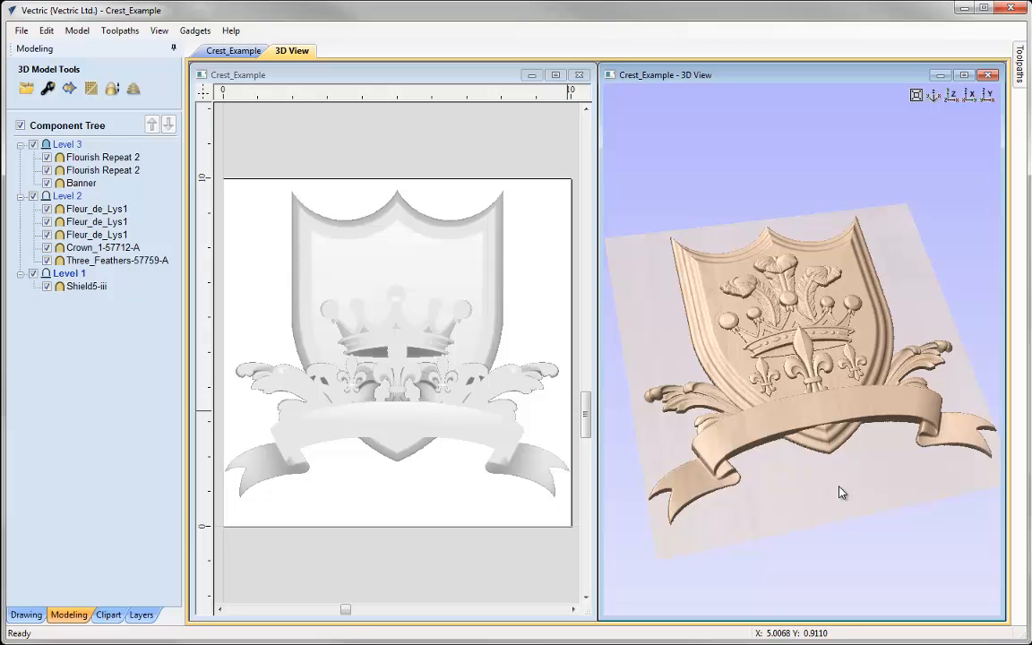
{"action": "left_click", "coordinate": [933, 95]}
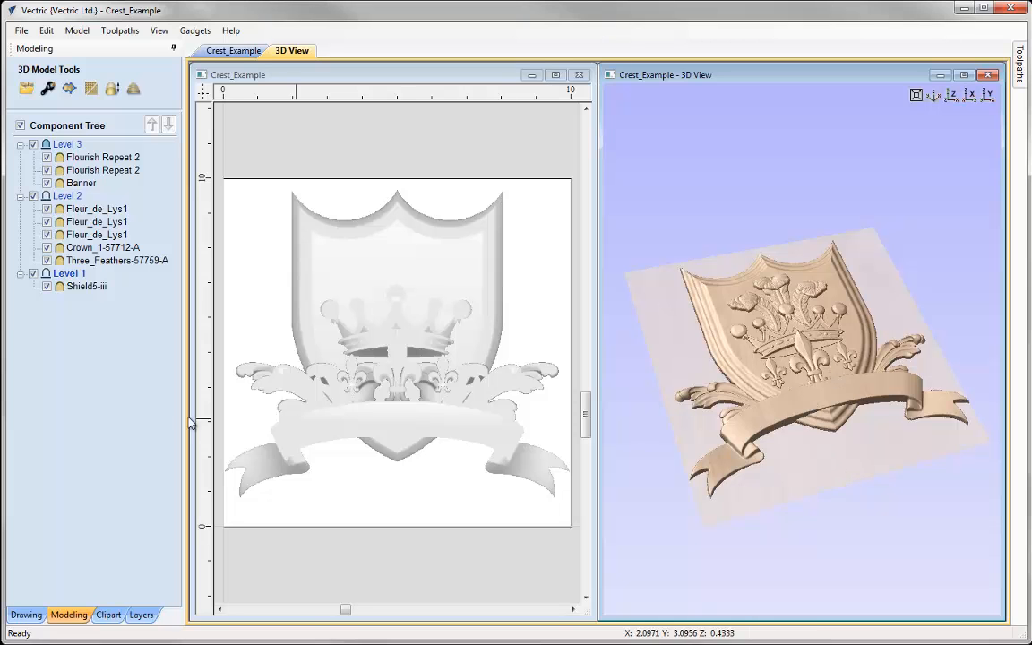
Group the three Fleur_de_Lys1 components, Crown_1-57712-A and Three_Feathers-57759-A in Level 2.
{"action": "left_click", "coordinate": [96, 211]}
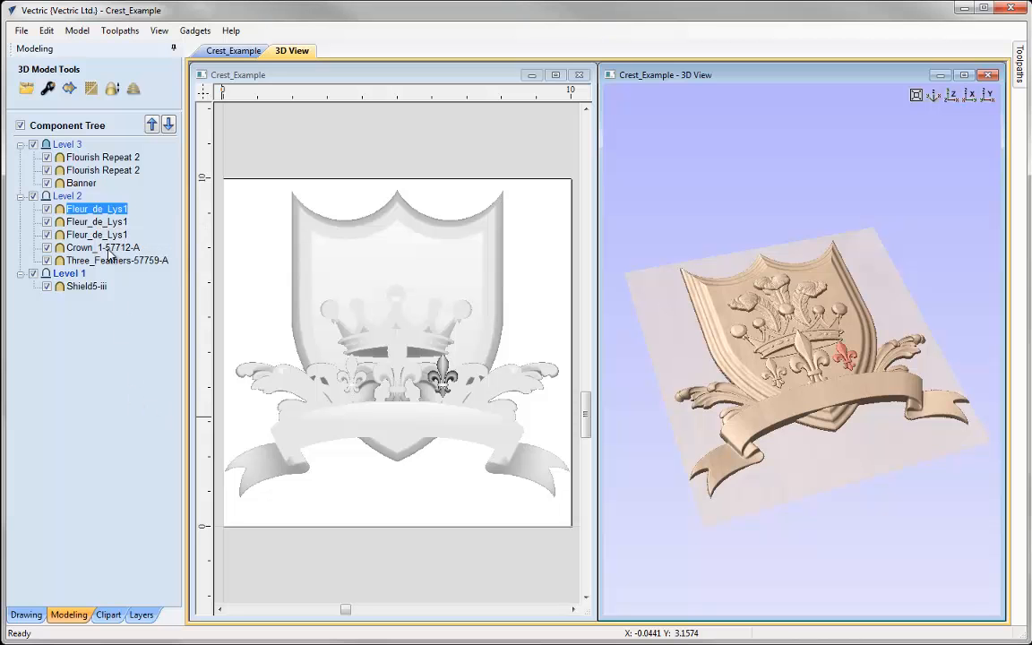
{"action": "left_click", "coordinate": [108, 260], "text": "shift"}
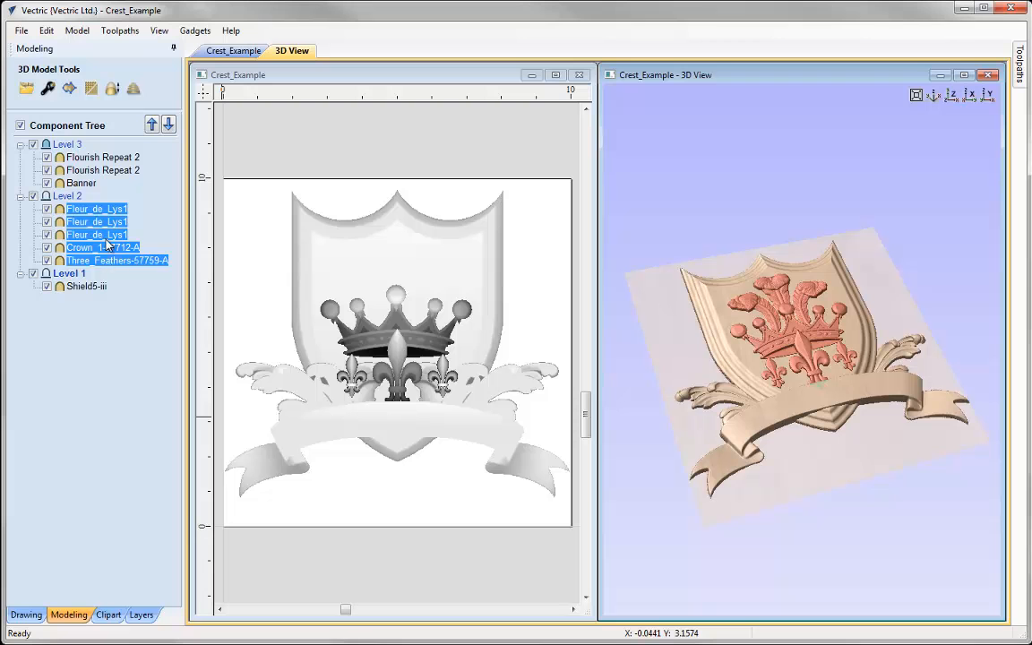
{"action": "right_click", "coordinate": [104, 237]}
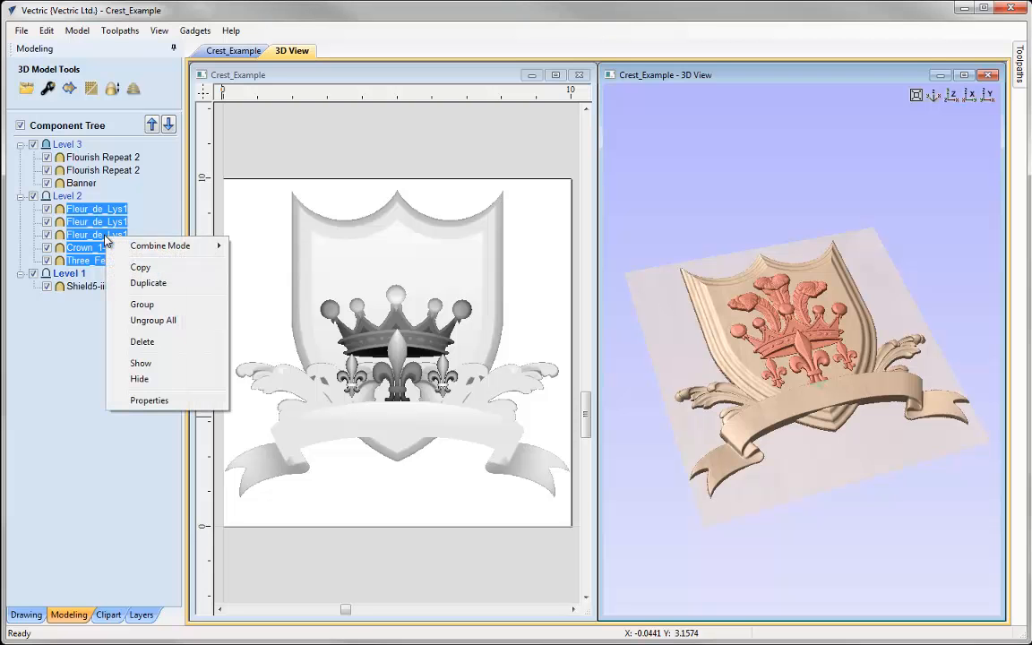
{"action": "left_click", "coordinate": [157, 308]}
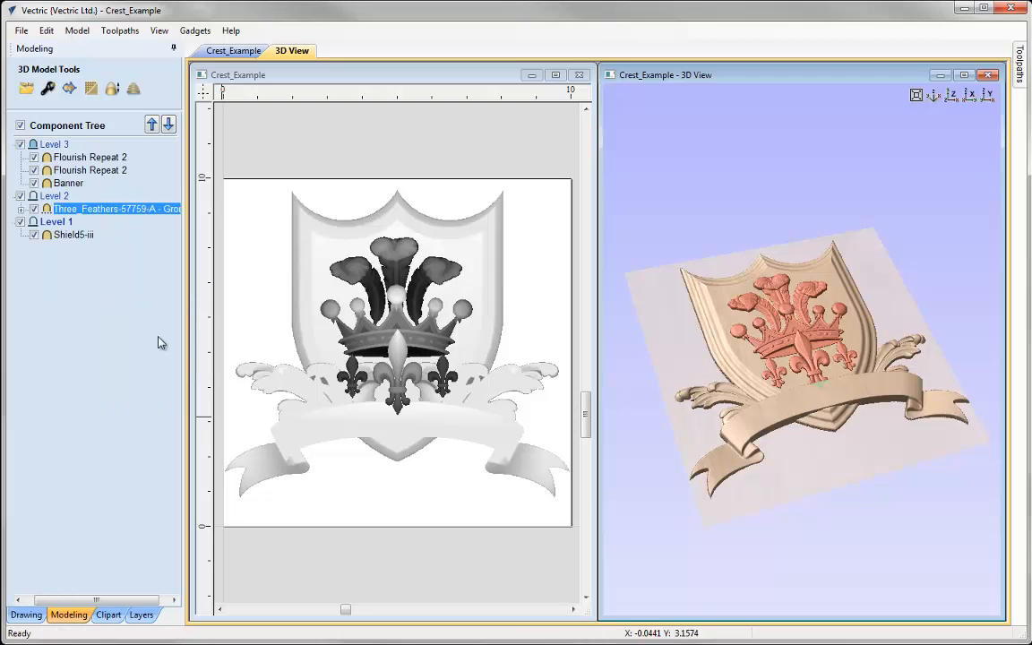
Expand the new group in Level 2 to examine its components, and collapse it again.
{"action": "left_click", "coordinate": [20, 211]}
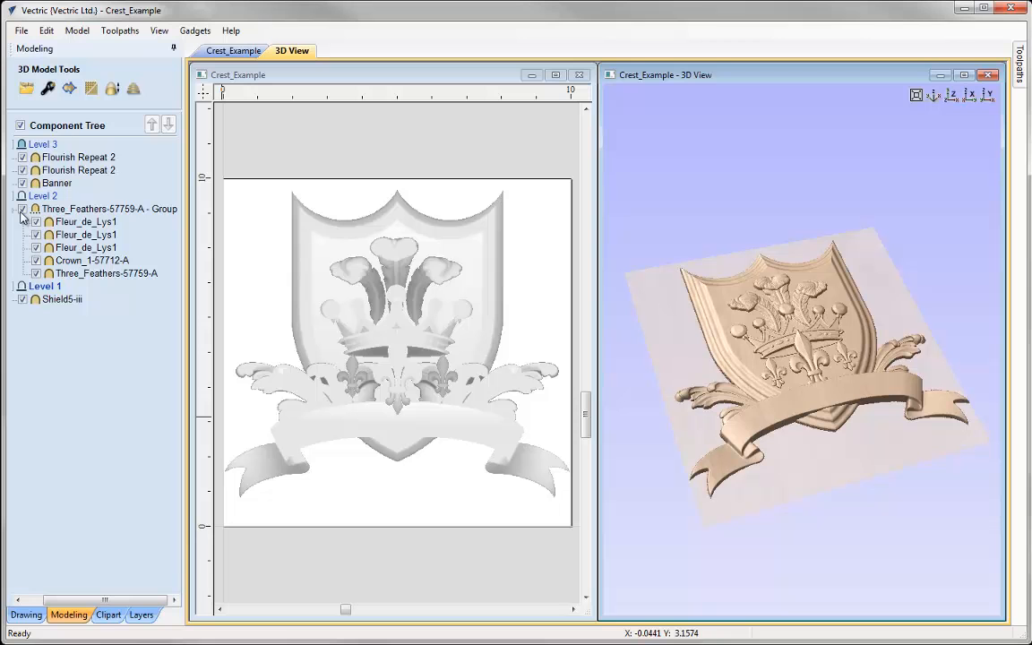
{"action": "left_click_drag", "start_coordinate": [76, 600], "coordinate": [58, 600]}
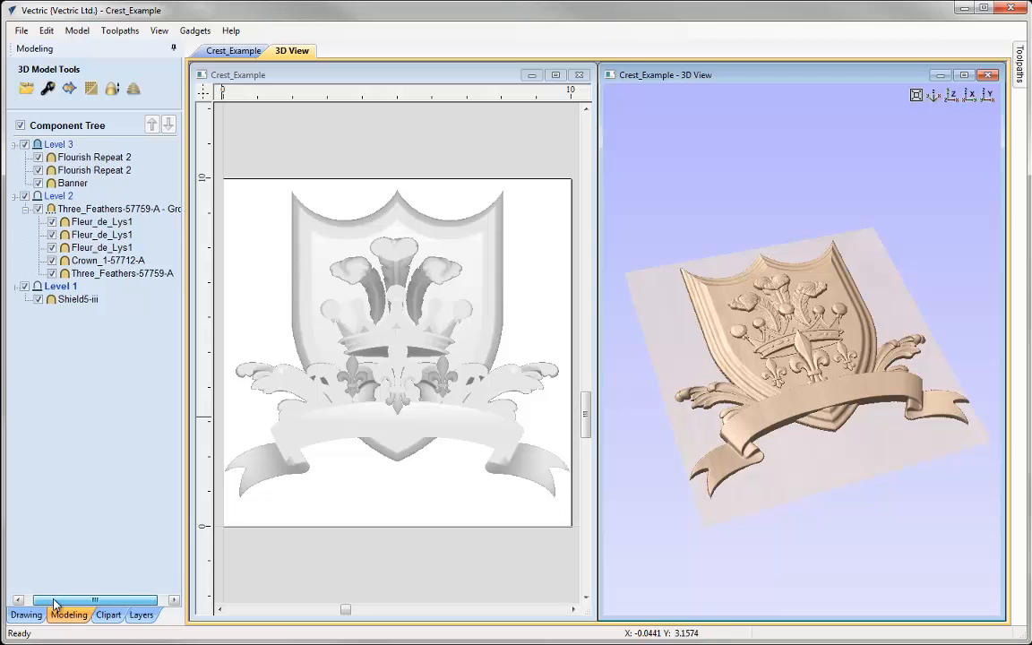
{"action": "left_click", "coordinate": [34, 209]}
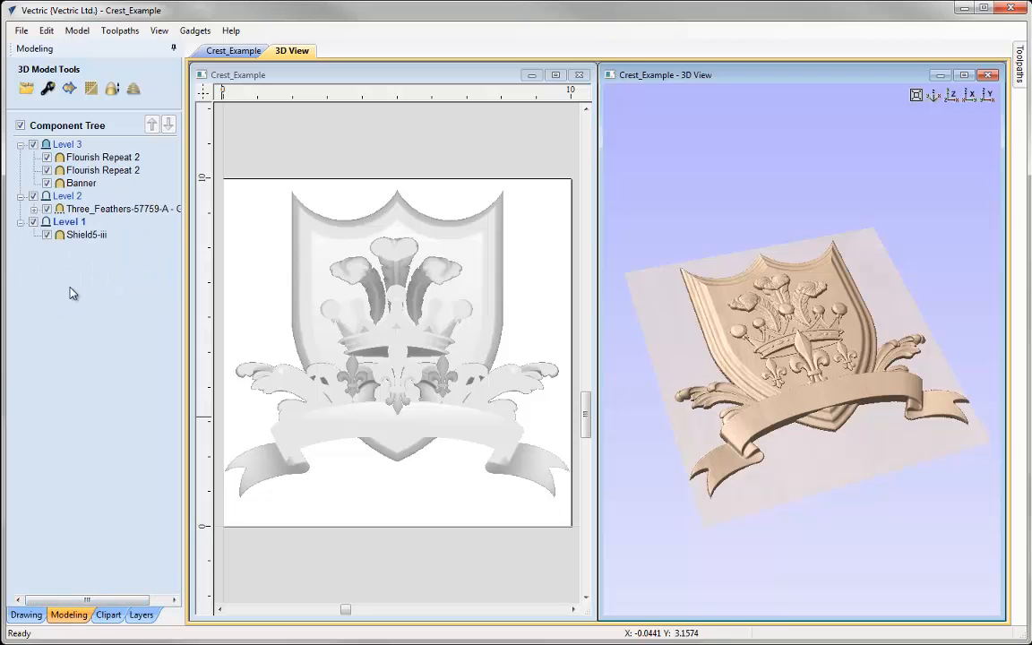
Rename the Three_Feathers-57759-A group in Level 2 as Decoration_Group.
{"action": "right_click", "coordinate": [90, 209]}
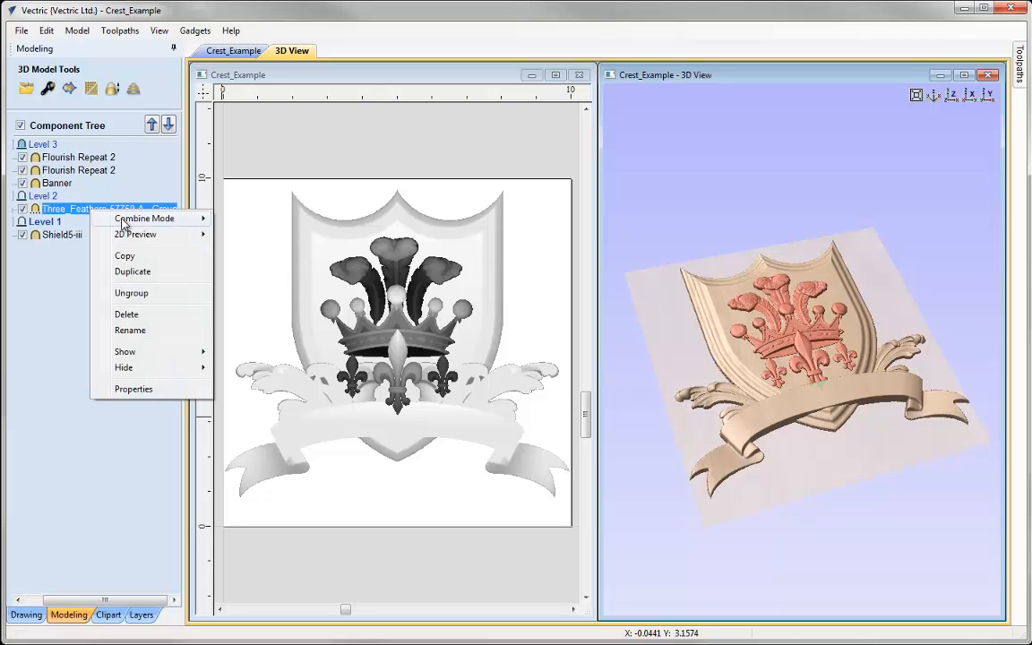
{"action": "left_click", "coordinate": [133, 331]}
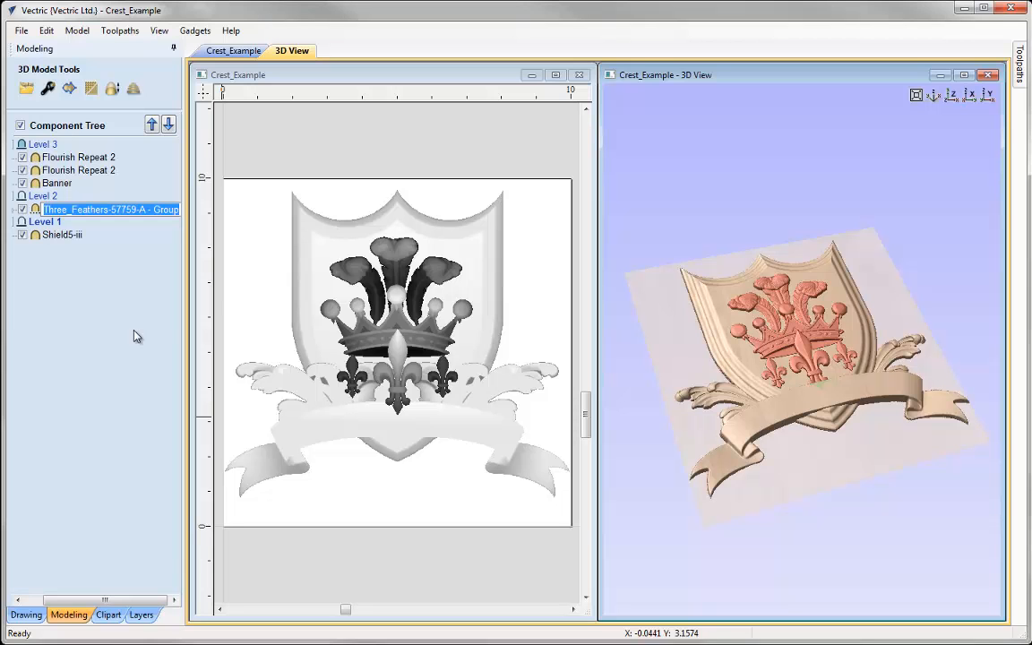
{"action": "type", "text": "Decoration_Group"}
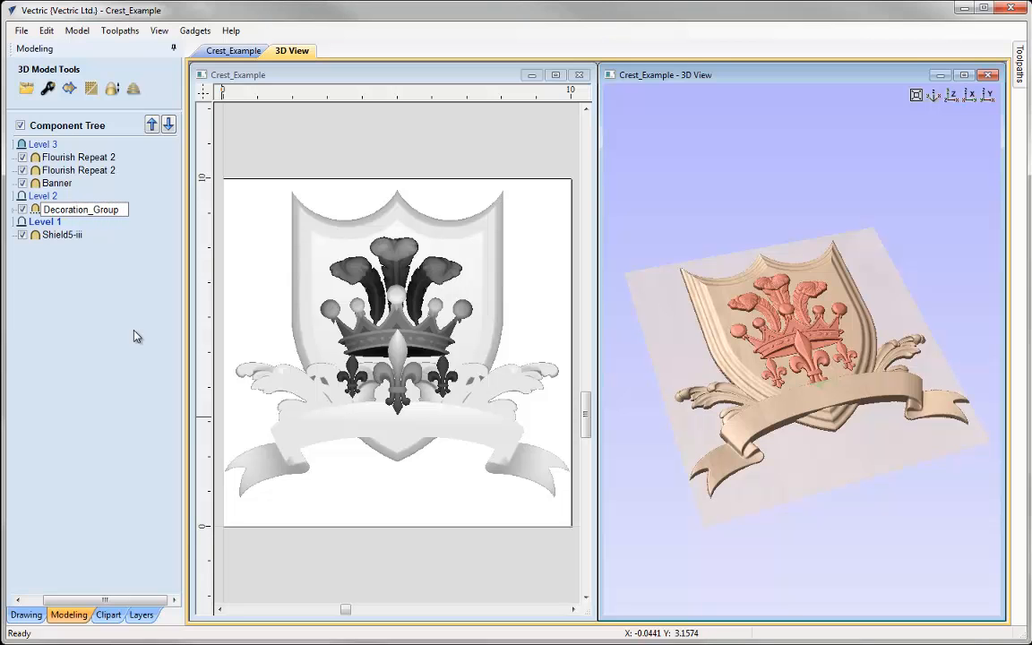
{"action": "key", "text": "Return"}
{"action": "left_click", "coordinate": [105, 296]}
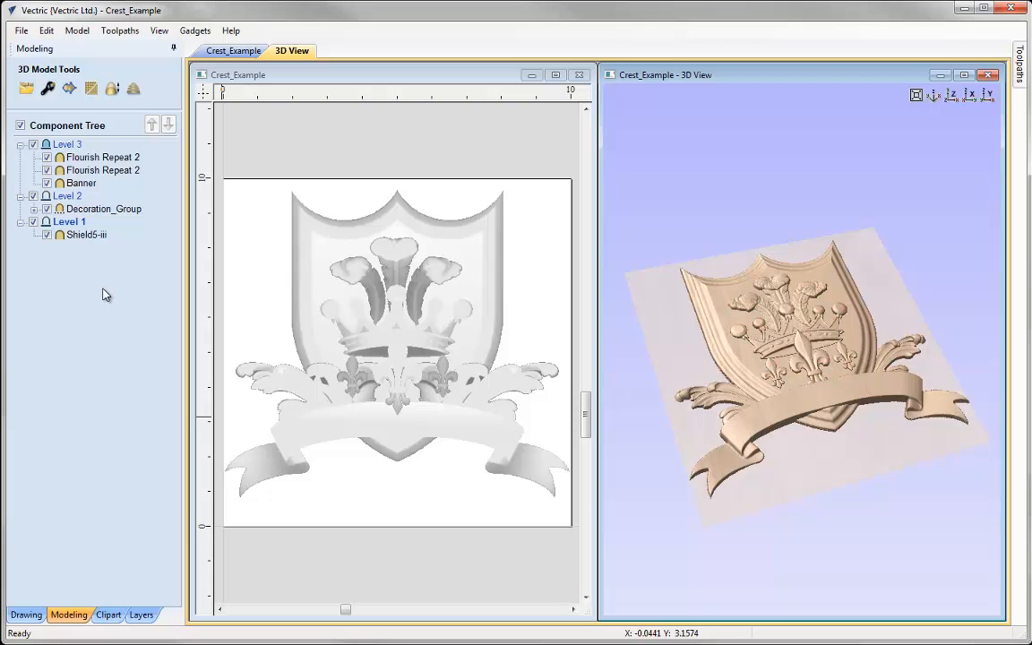
Try stretching Decoration_Group vertically about its centre to about 5.87 inches high, and undo the stretch.
{"action": "left_click", "coordinate": [96, 210]}
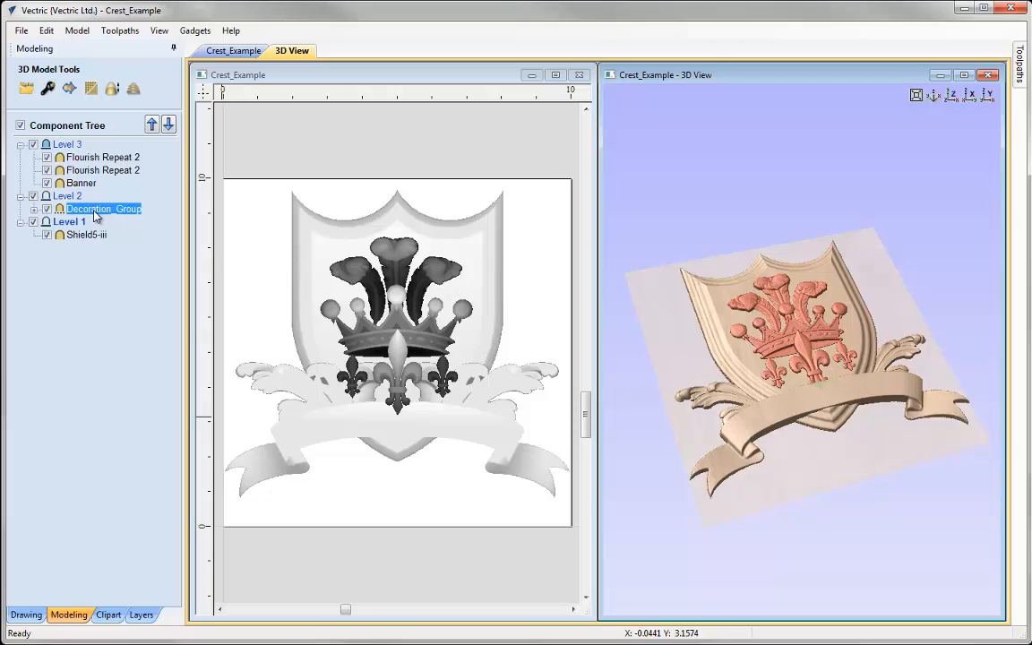
{"action": "left_click", "coordinate": [365, 303]}
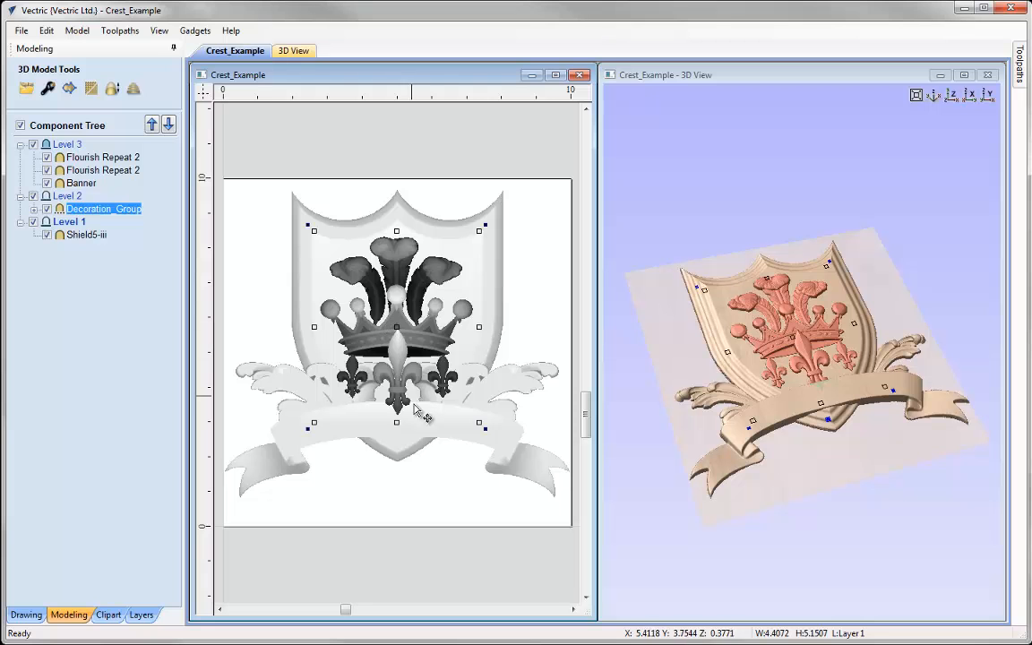
{"action": "left_click_drag", "start_coordinate": [397, 422], "coordinate": [397, 435], "text": "alt"}
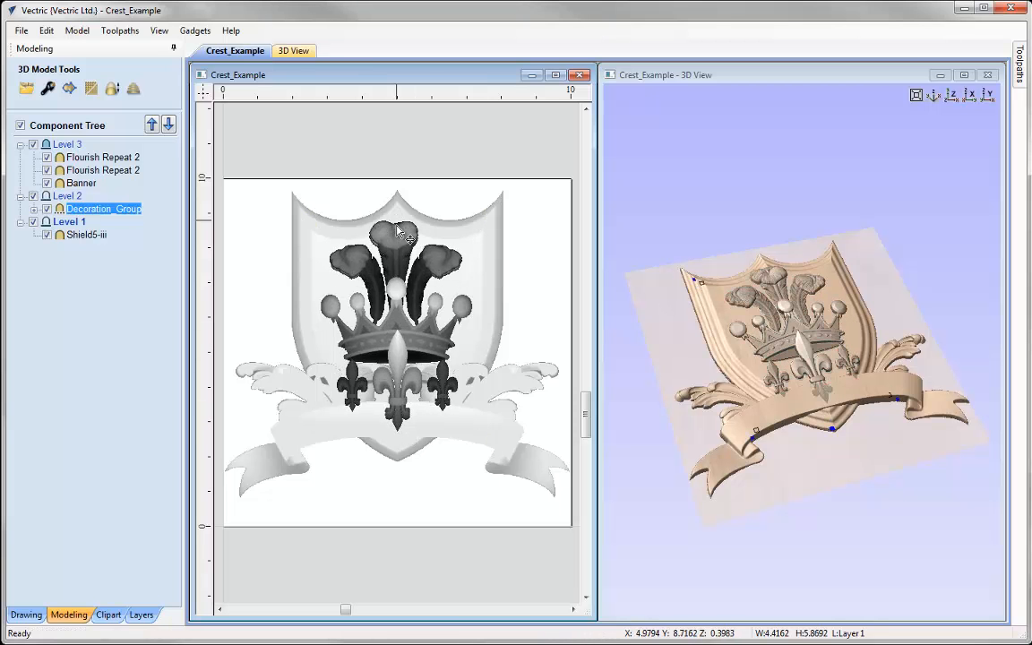
{"action": "key", "text": "ctrl+z"}
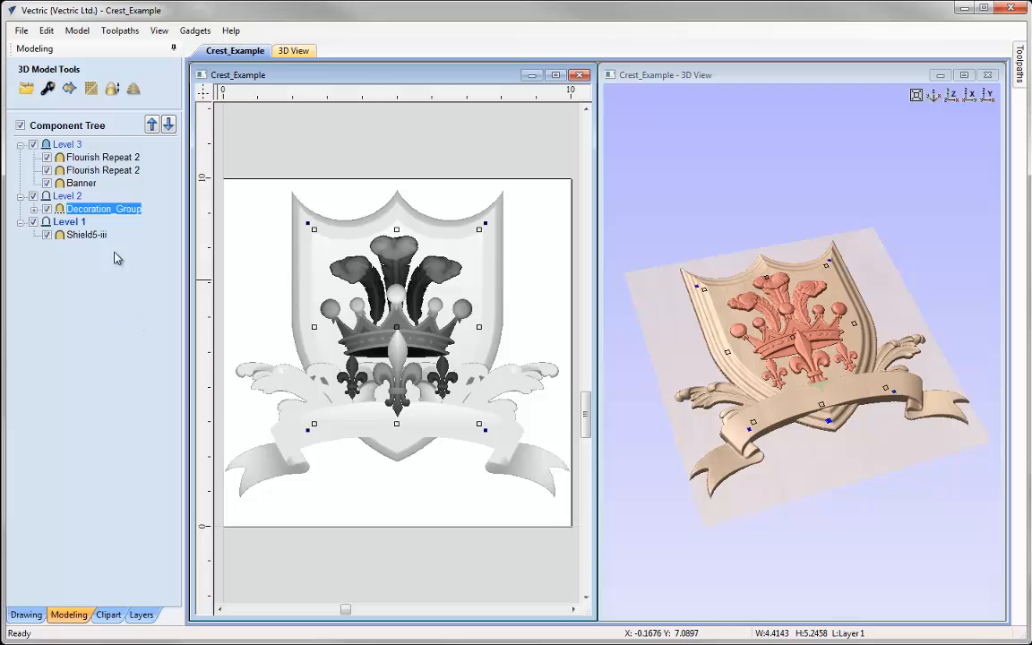
Ungroup Decoration_Group in Level 2 into its separate components.
{"action": "right_click", "coordinate": [86, 212]}
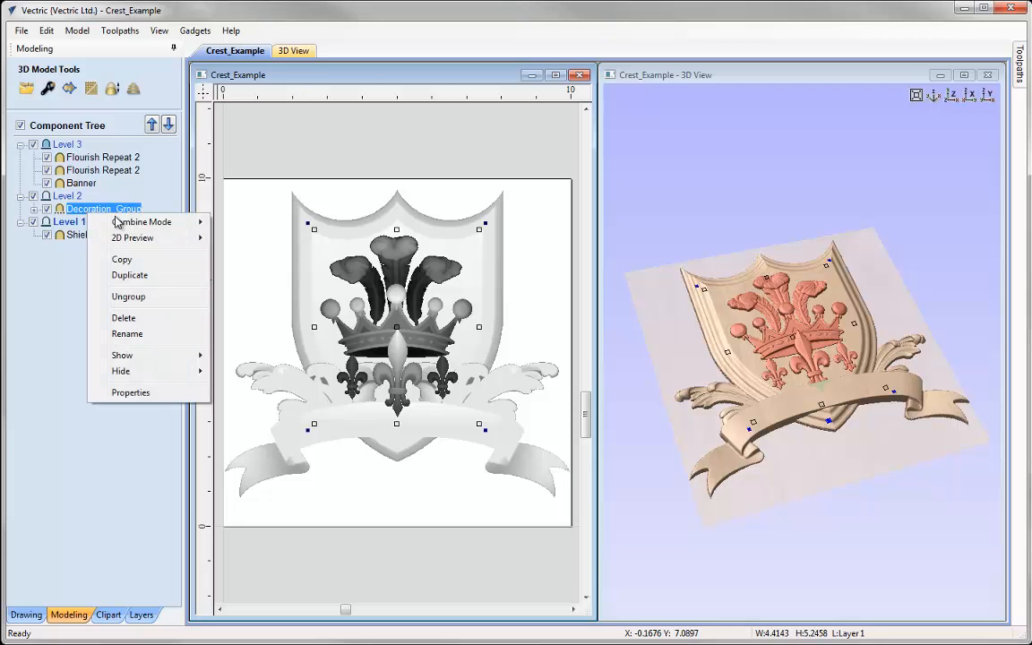
{"action": "left_click", "coordinate": [131, 296]}
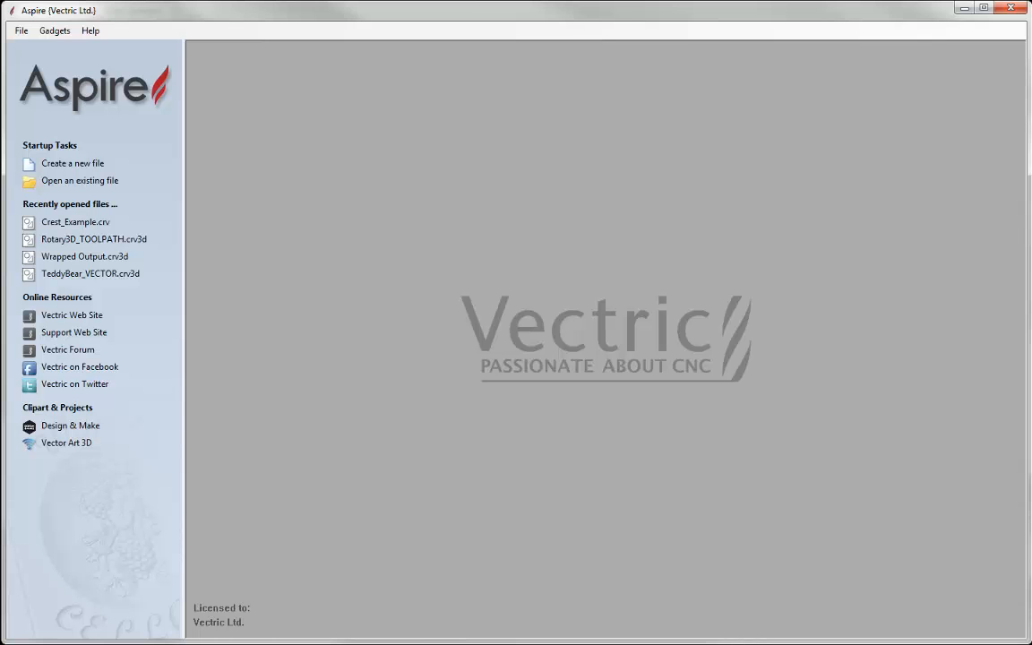
Switch to Aspire, open the existing file Crest_Example.crv and show its modeling tools with the component tree.
{"action": "left_click", "coordinate": [54, 180]}
{"action": "double_click", "coordinate": [461, 244]}
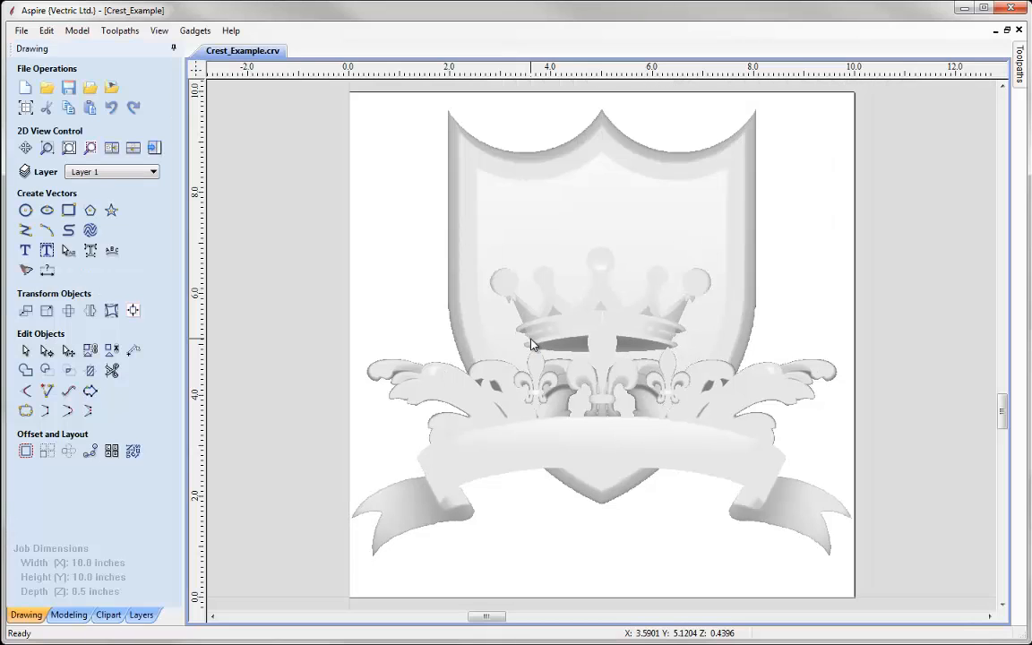
{"action": "left_click", "coordinate": [71, 613]}
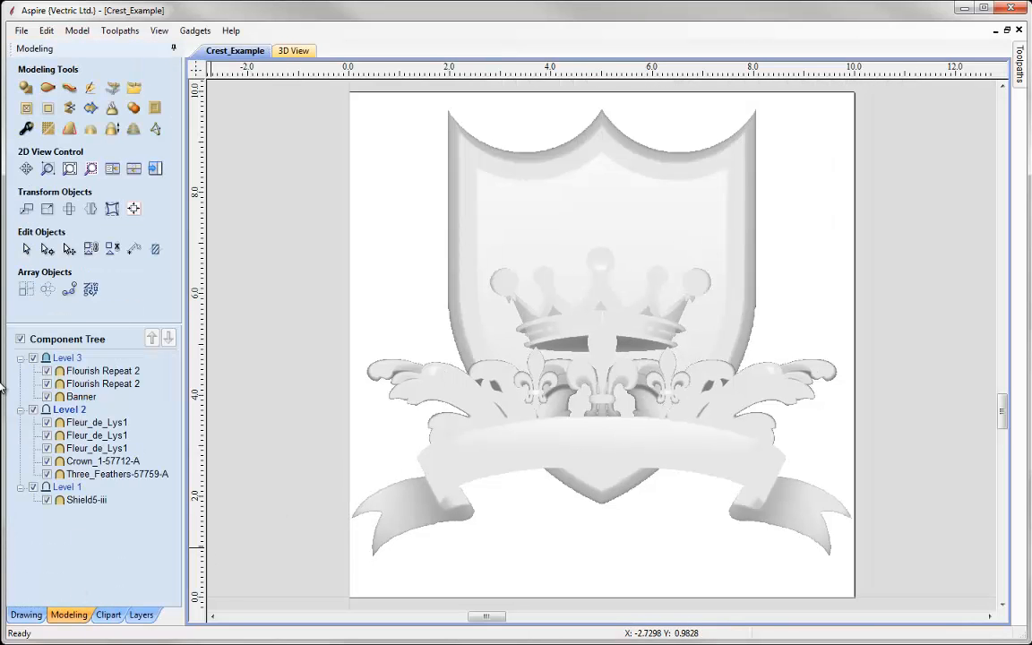
Open the 3D clipart export for the first Flourish Repeat 2 in Level 3, and cancel without saving.
{"action": "right_click", "coordinate": [79, 358]}
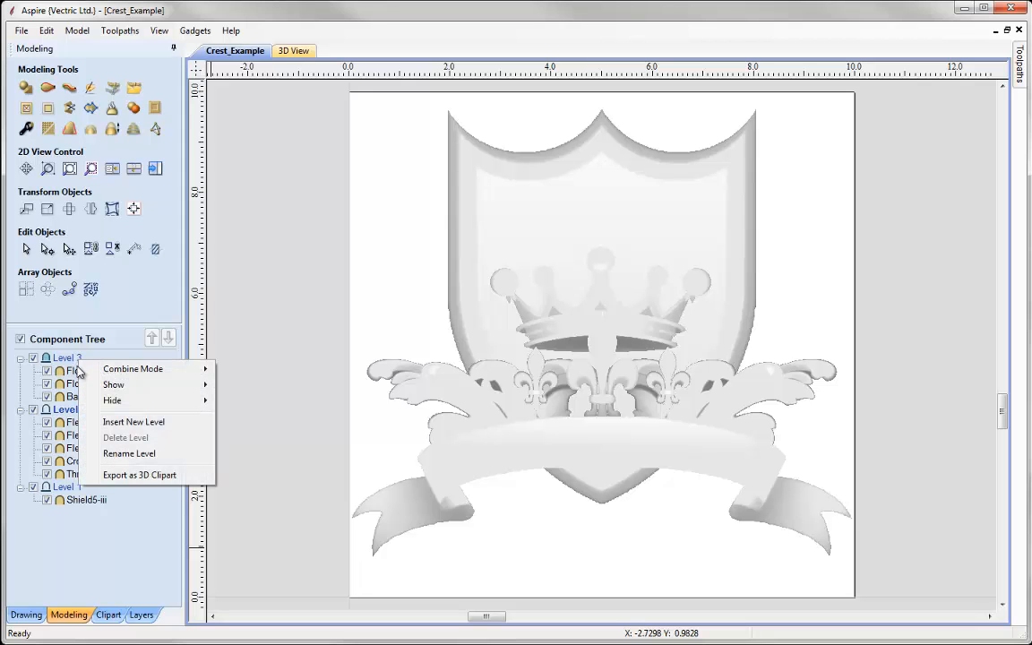
{"action": "right_click", "coordinate": [79, 371]}
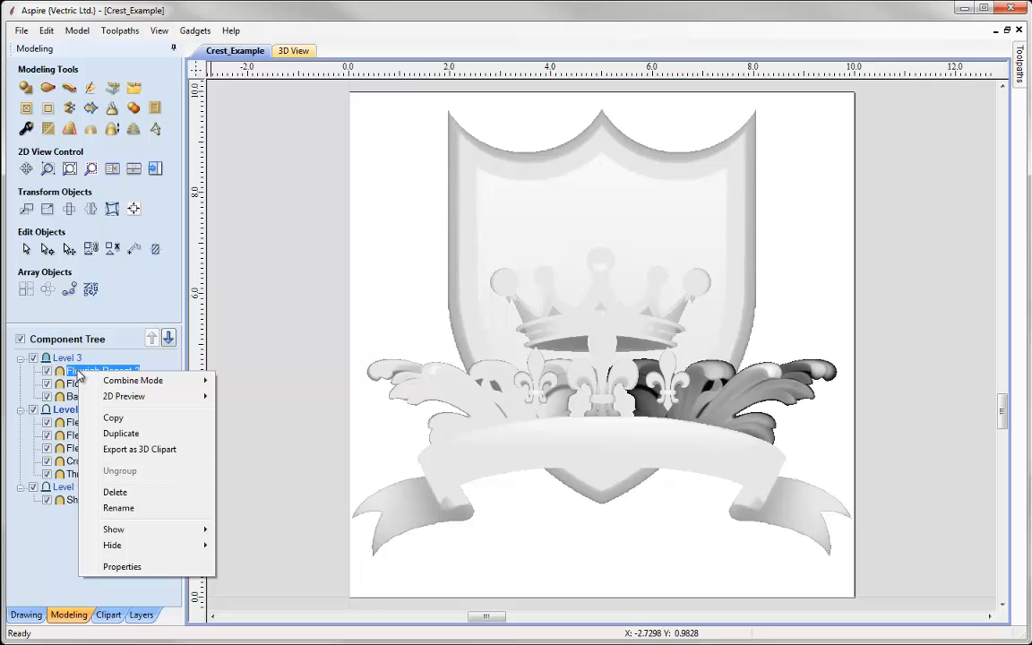
{"action": "left_click", "coordinate": [130, 453]}
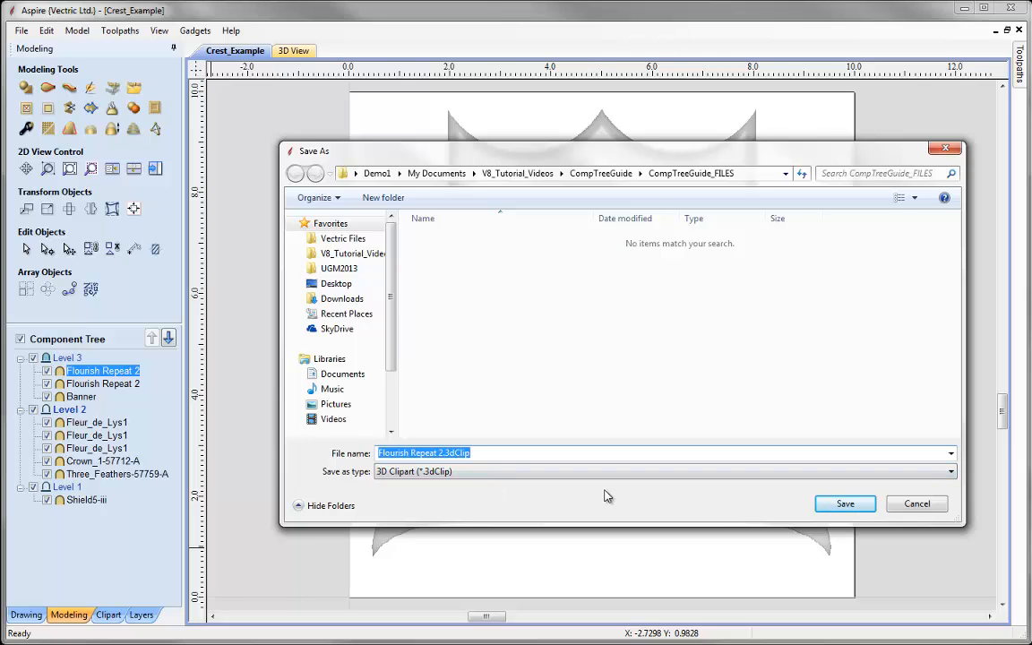
{"action": "left_click", "coordinate": [924, 506]}
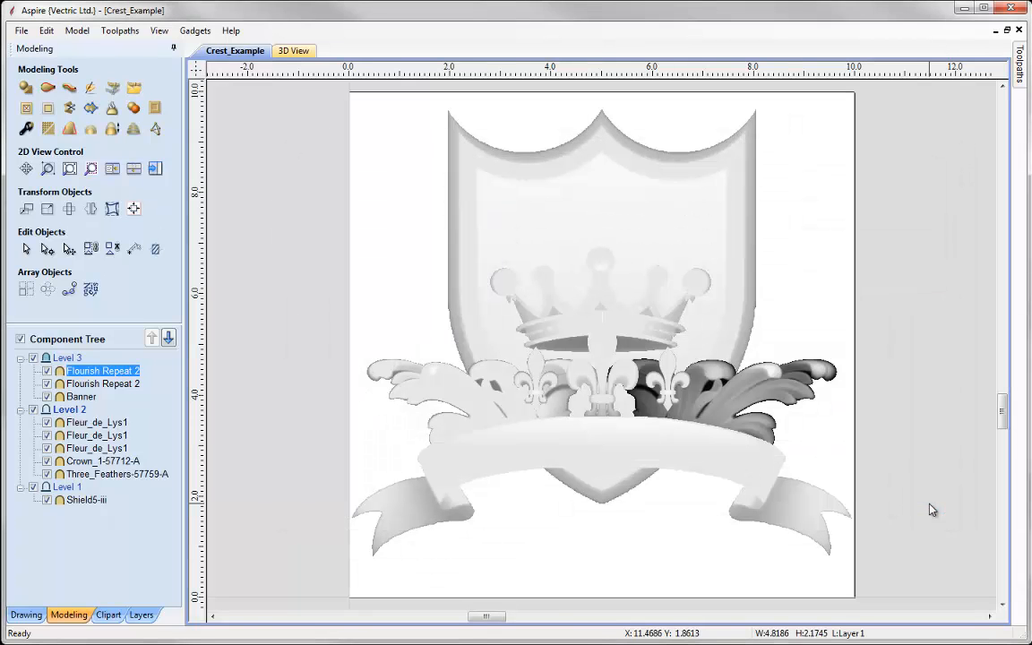
Open the 3D clipart export for the whole of Level 3, cancel without saving, and deselect the flourish component.
{"action": "right_click", "coordinate": [63, 358]}
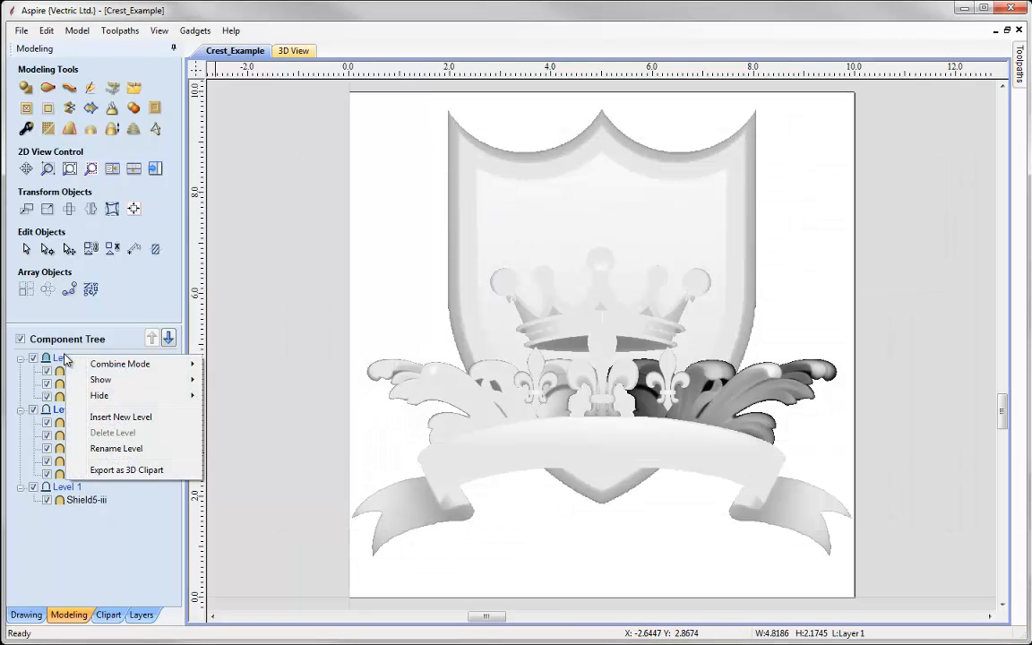
{"action": "left_click", "coordinate": [114, 470]}
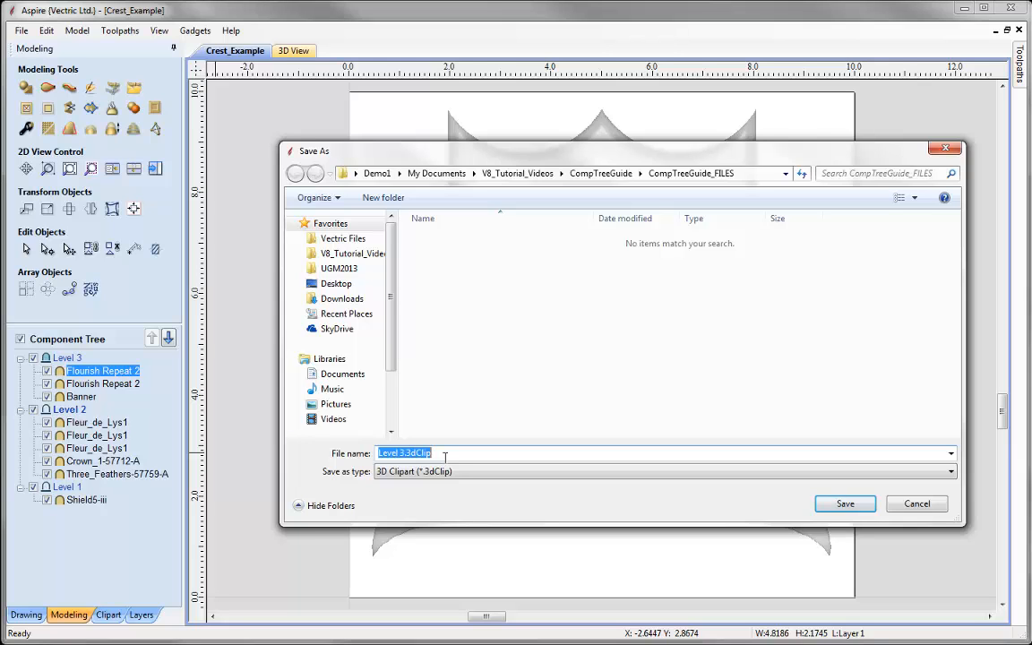
{"action": "left_click", "coordinate": [911, 505]}
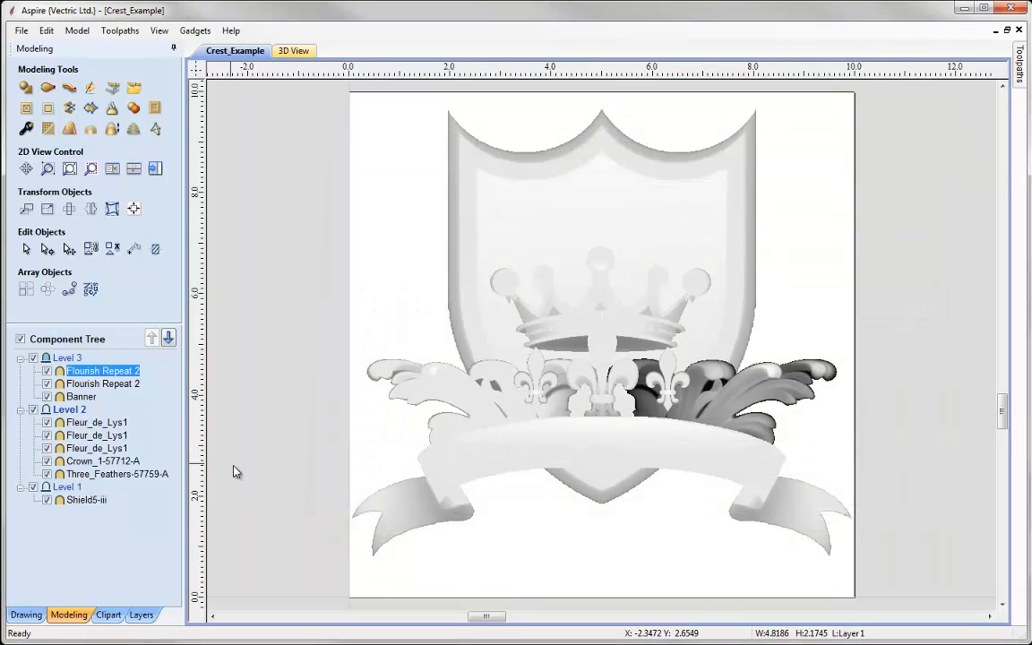
{"action": "left_click", "coordinate": [255, 472]}
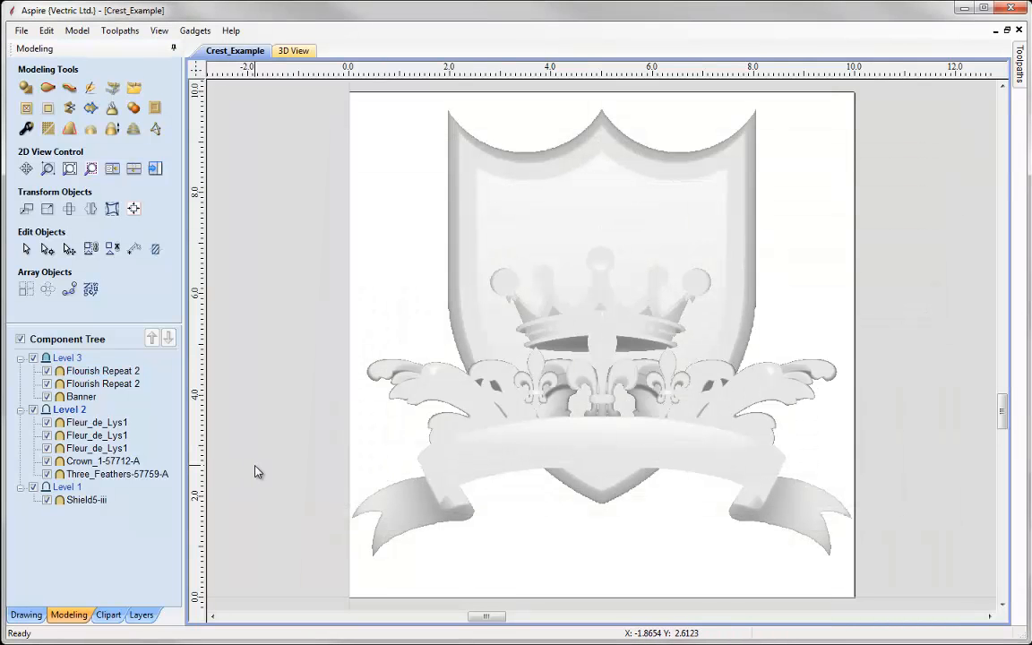